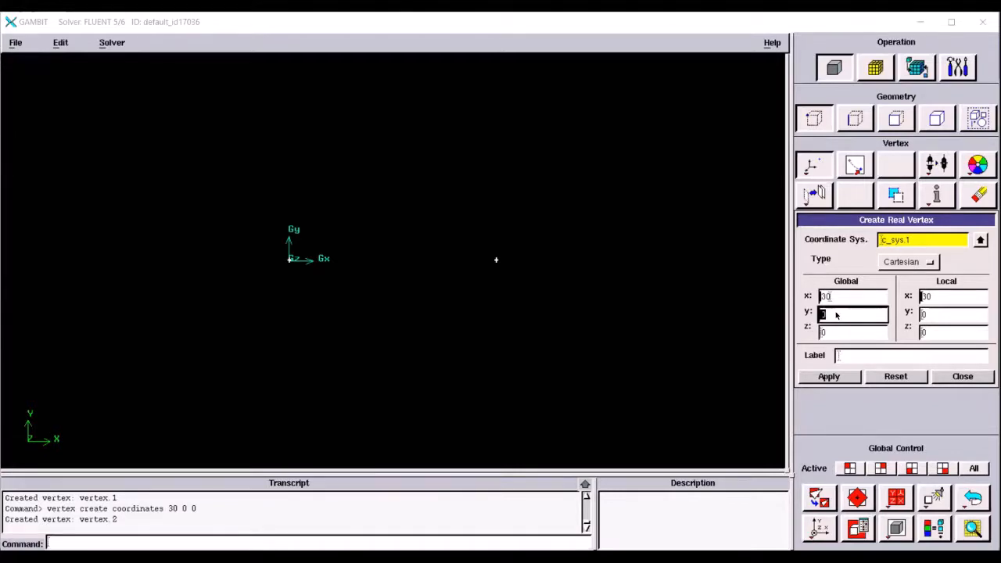
- Create real vertices at global coordinates (30, 20, 0) and (0, 20, 0), and close the vertex form
type("20")
left_click(827, 378)
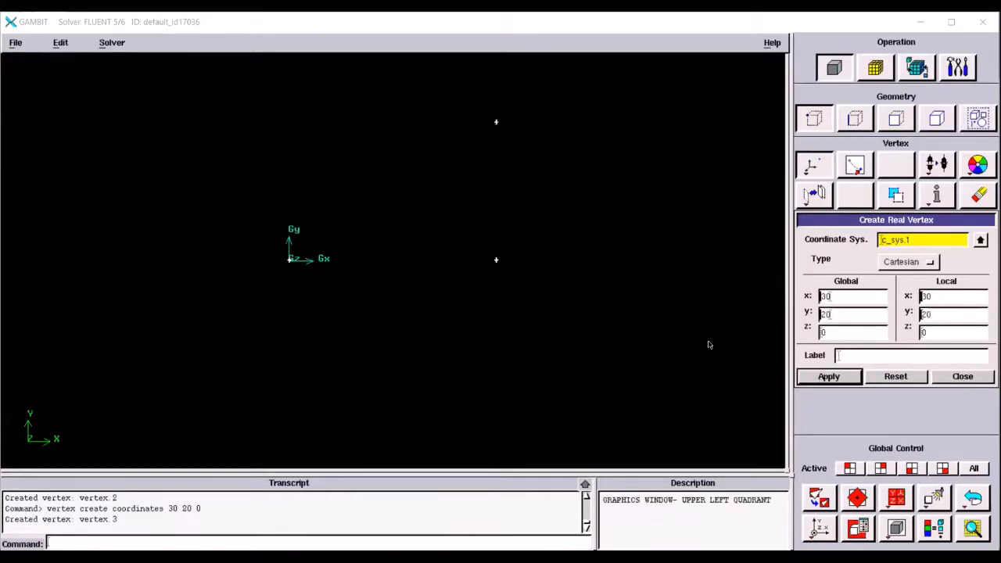
left_click_drag(848, 297, 770, 297)
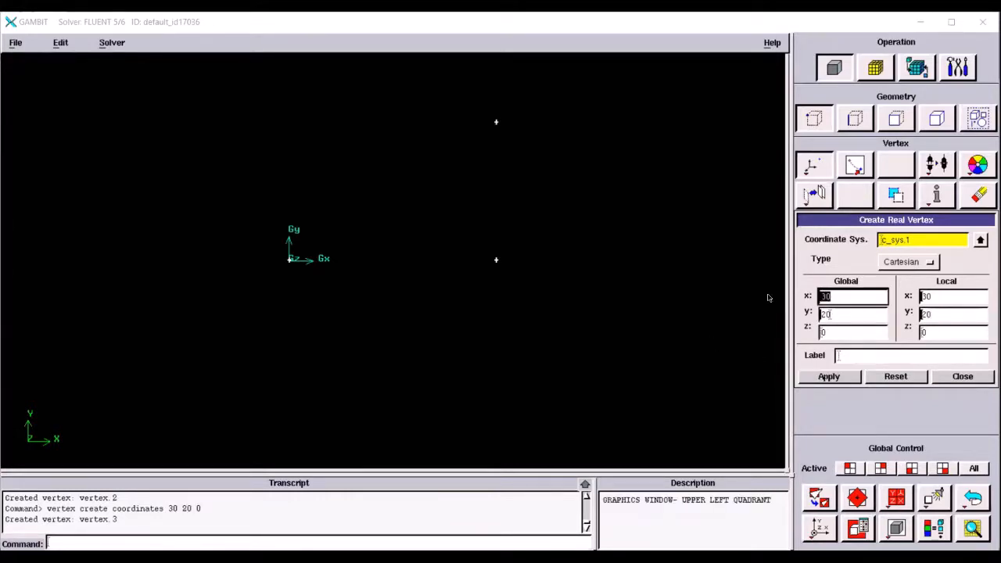
type("0")
left_click(829, 378)
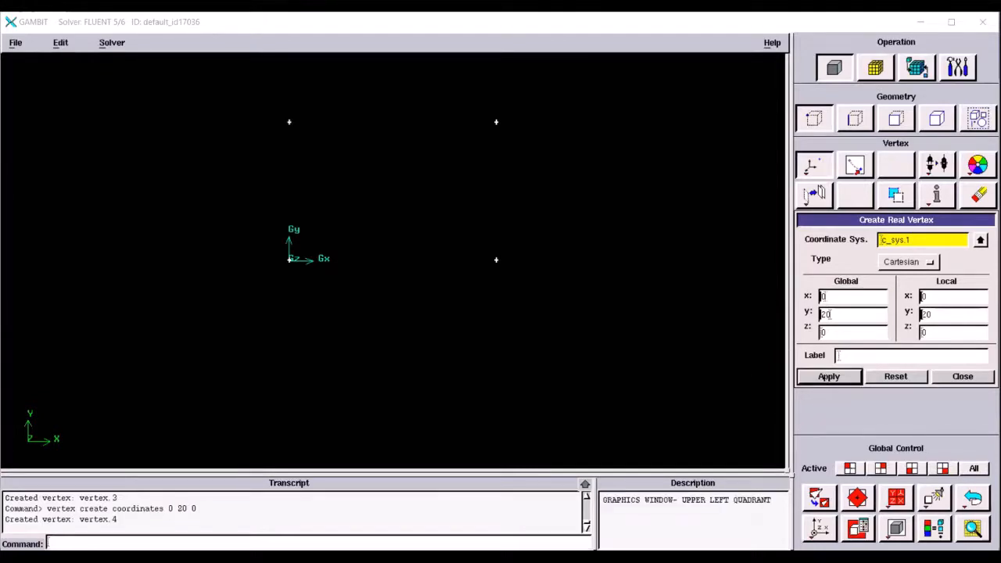
left_click(961, 377)
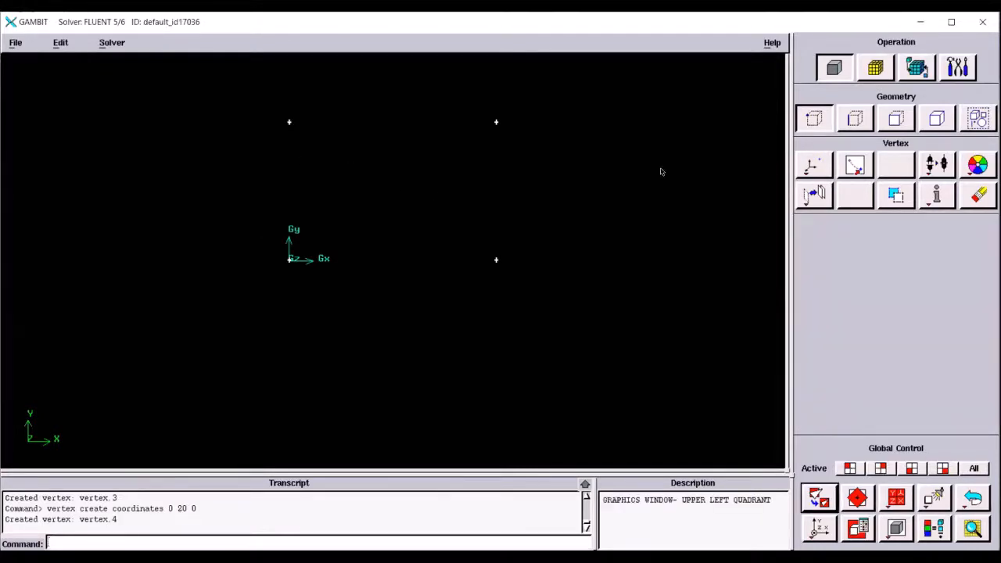
- Create real straight edges joining vertex.1, vertex.2, vertex.3 and vertex.4 in that order
left_click(857, 119)
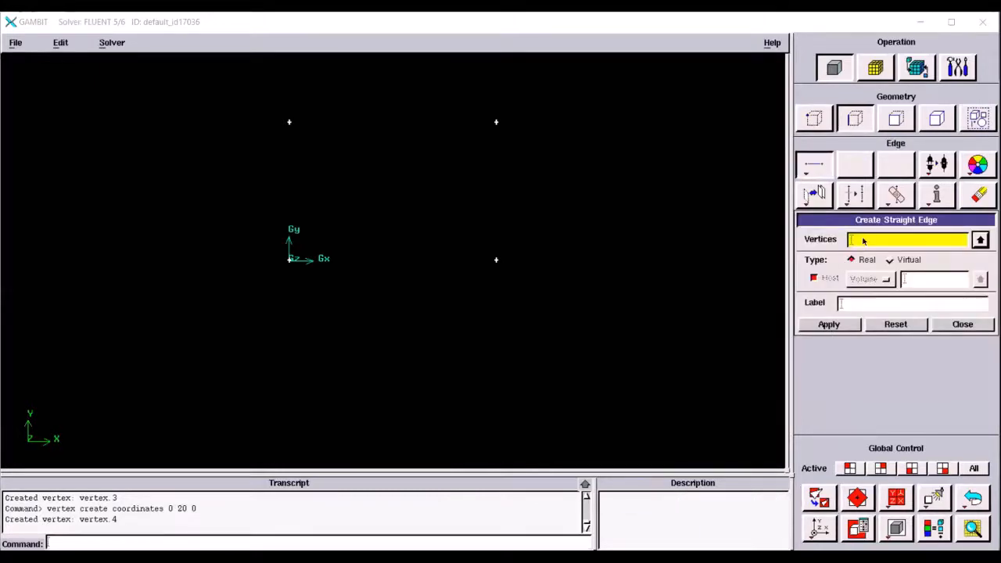
left_click(821, 168)
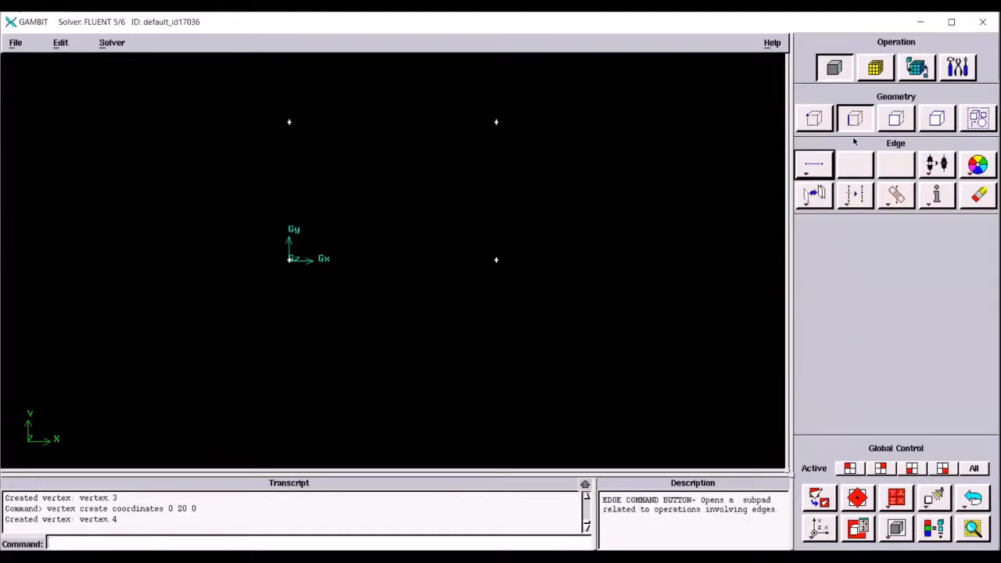
left_click(817, 167)
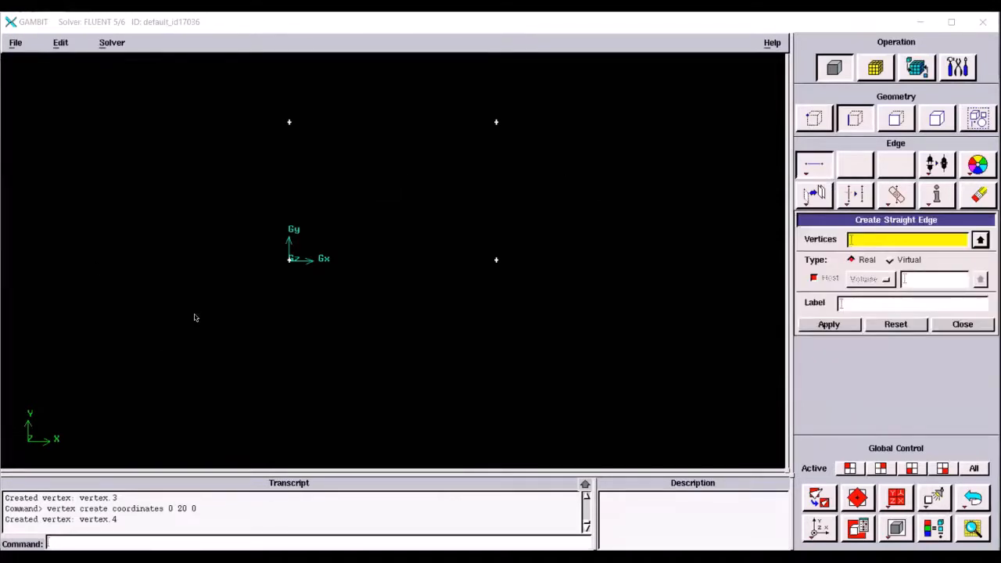
left_click(290, 262, "shift")
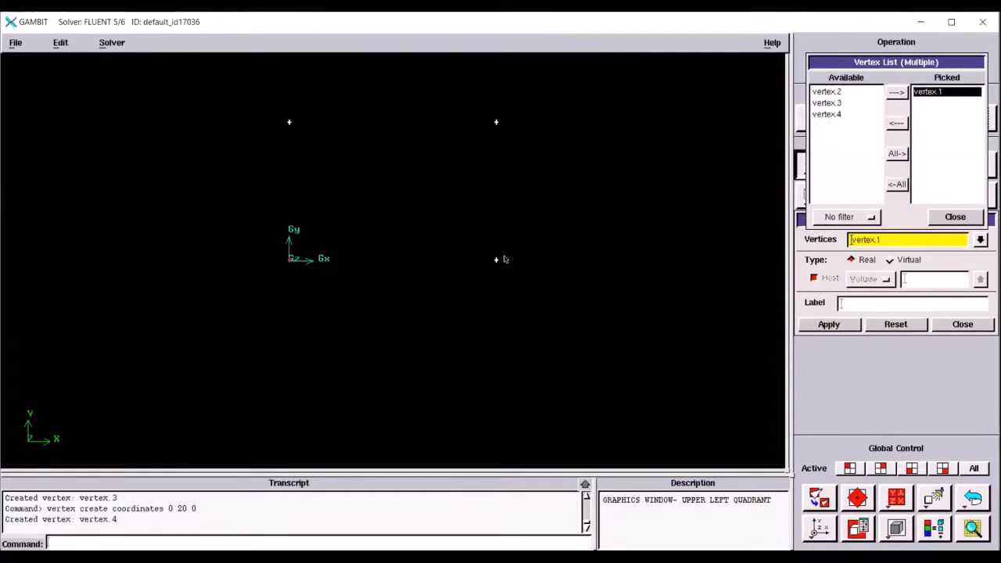
left_click(496, 261, "shift")
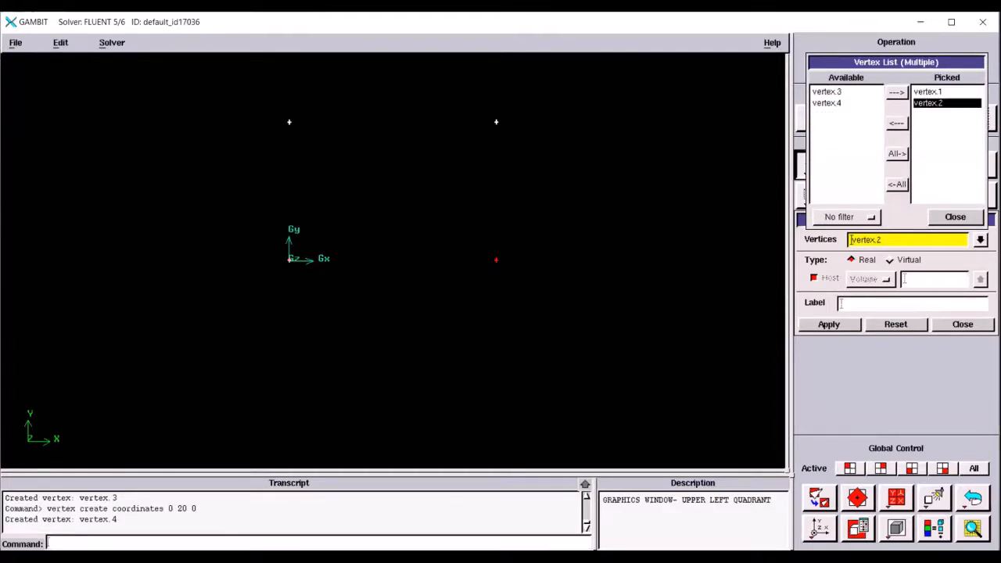
left_click(496, 122, "shift")
left_click(289, 123, "shift")
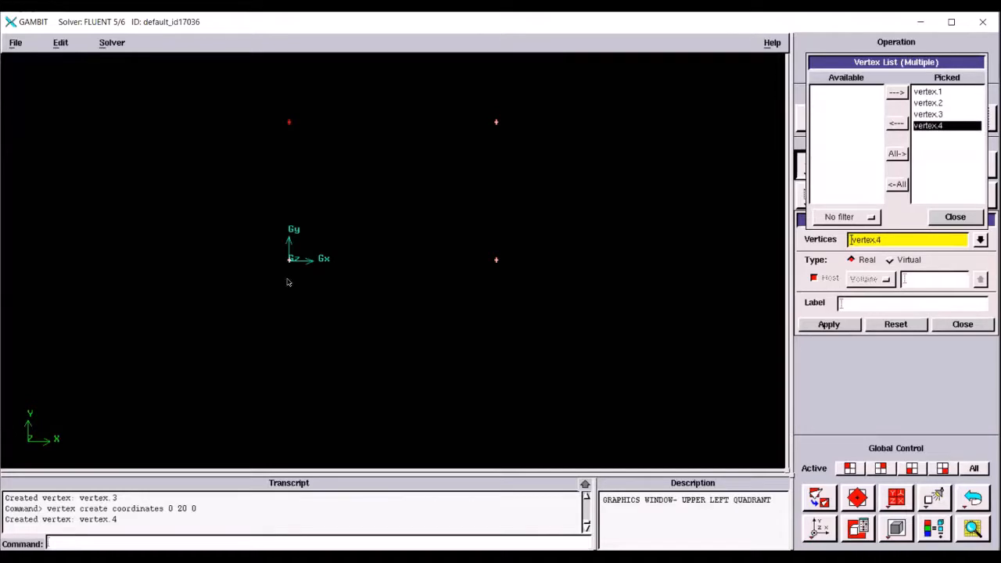
left_click(289, 261, "shift")
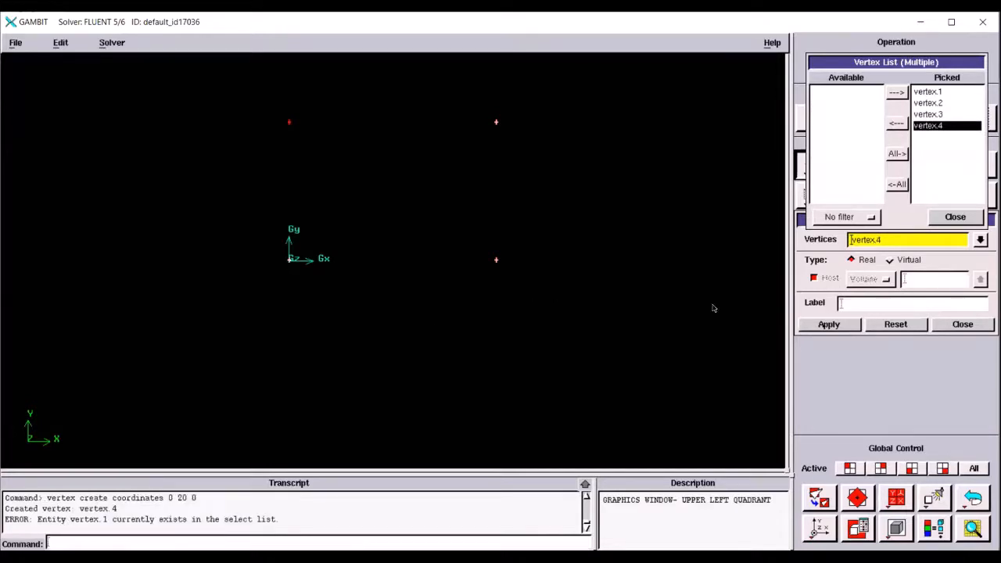
left_click(831, 324)
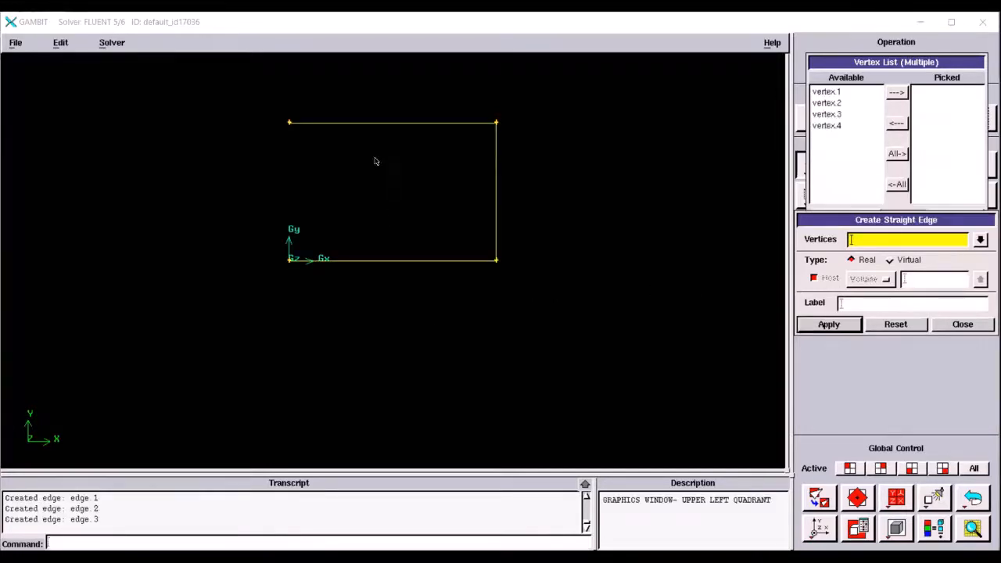
- Close the rectangle with a real straight edge from vertex.4 to vertex.1, and close the edge form
left_click(287, 126, "shift")
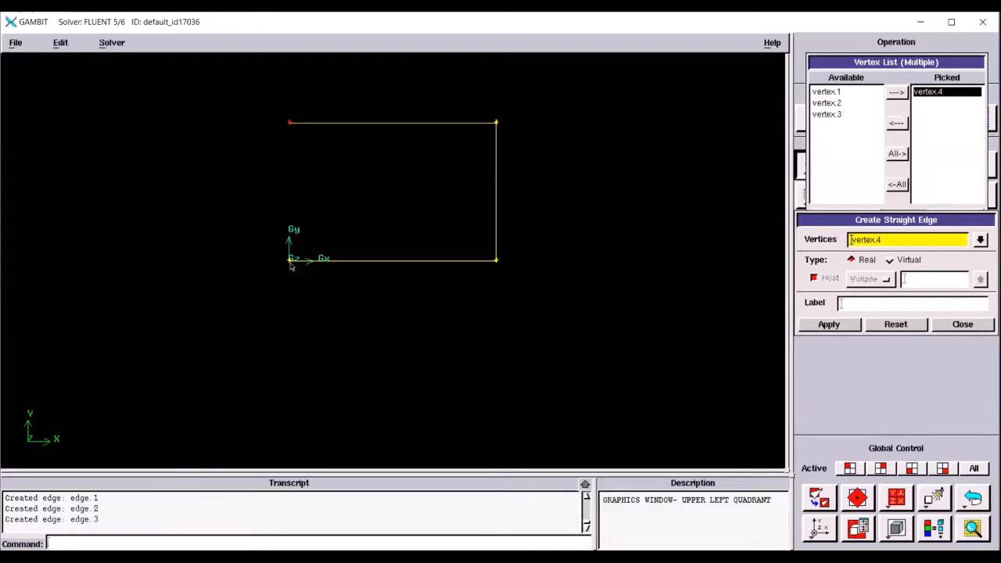
left_click(290, 263, "shift")
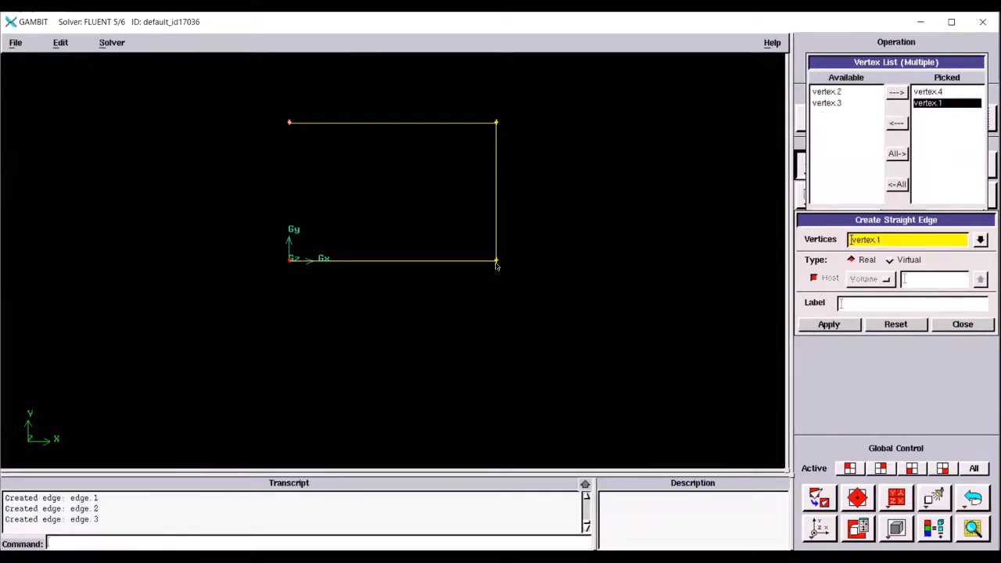
left_click(831, 324)
left_click(962, 324)
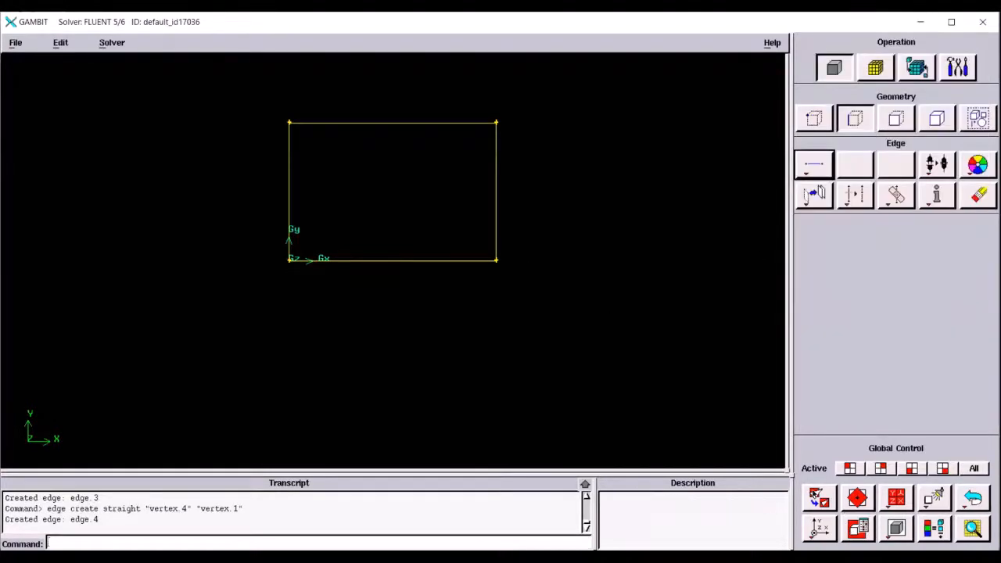
- Create a real face from all four edges of the rectangle and display the model shaded
left_click(816, 496)
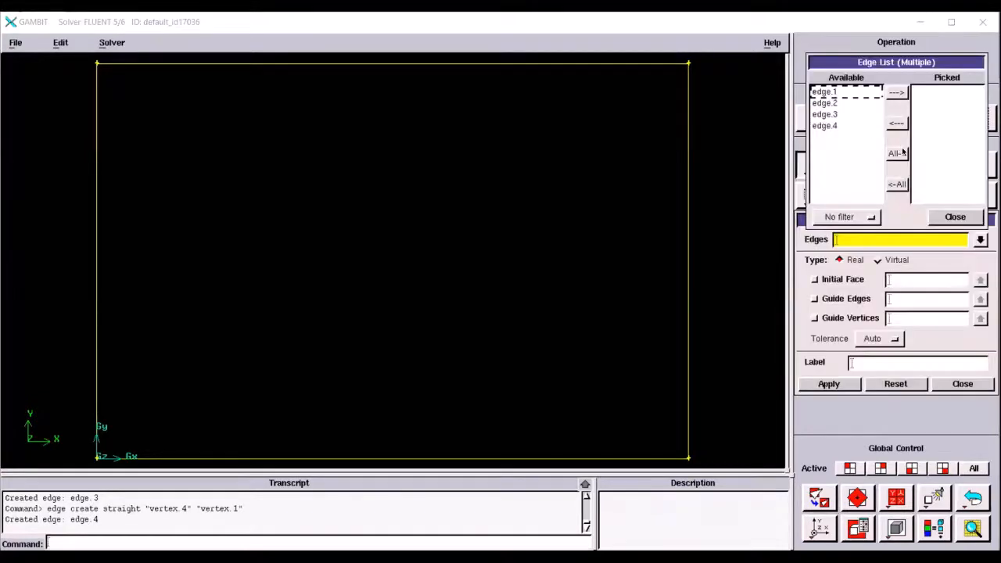
left_click(897, 154)
left_click(969, 217)
left_click(847, 385)
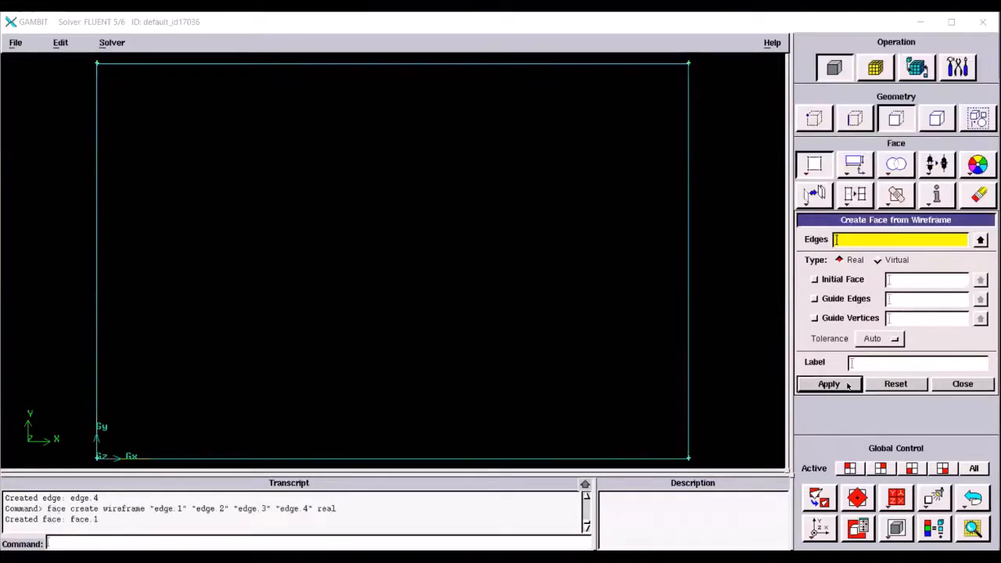
left_click(895, 531)
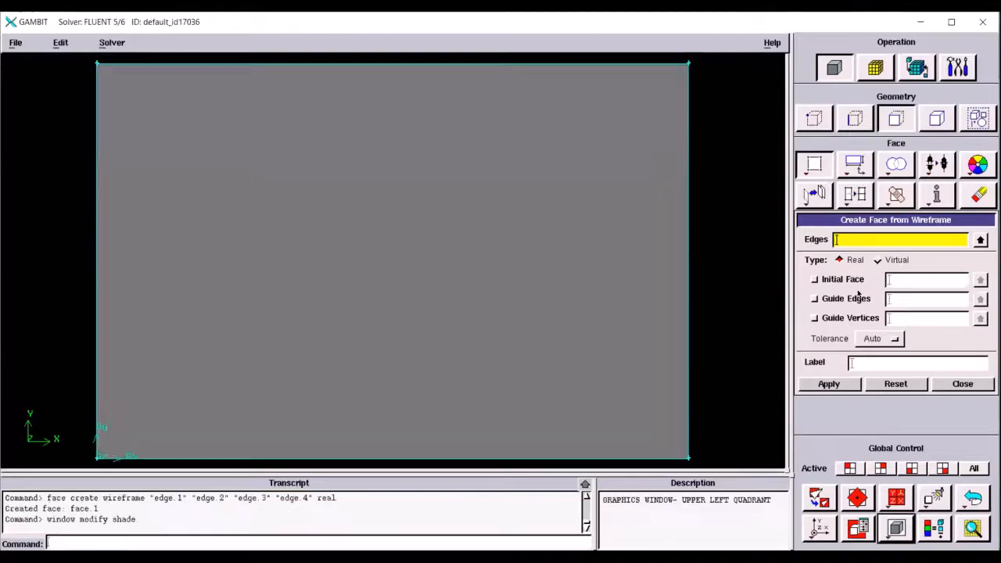
left_click(963, 384)
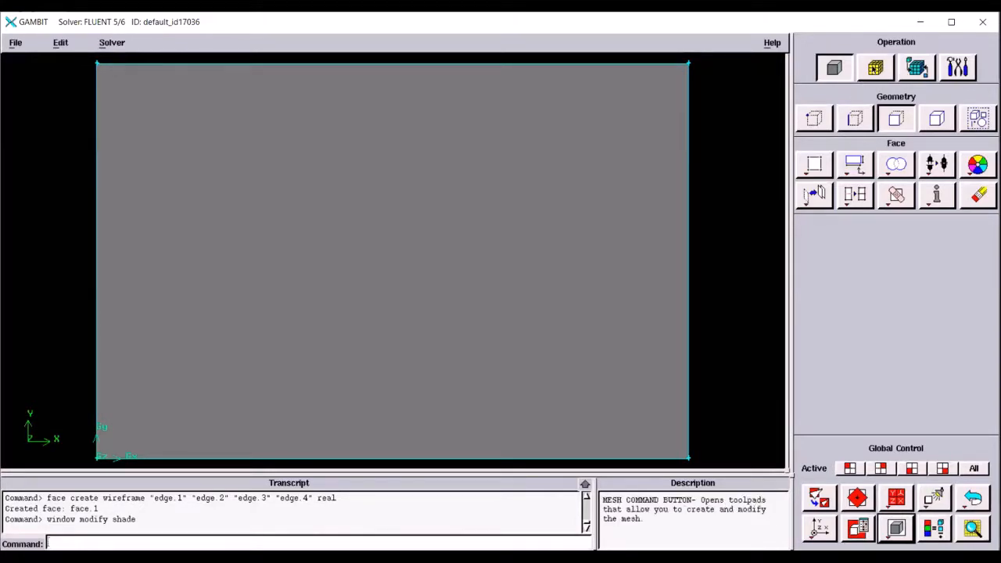
- Mesh face.1 with Quad elements, the Map type and an interval size of 1
left_click(875, 68)
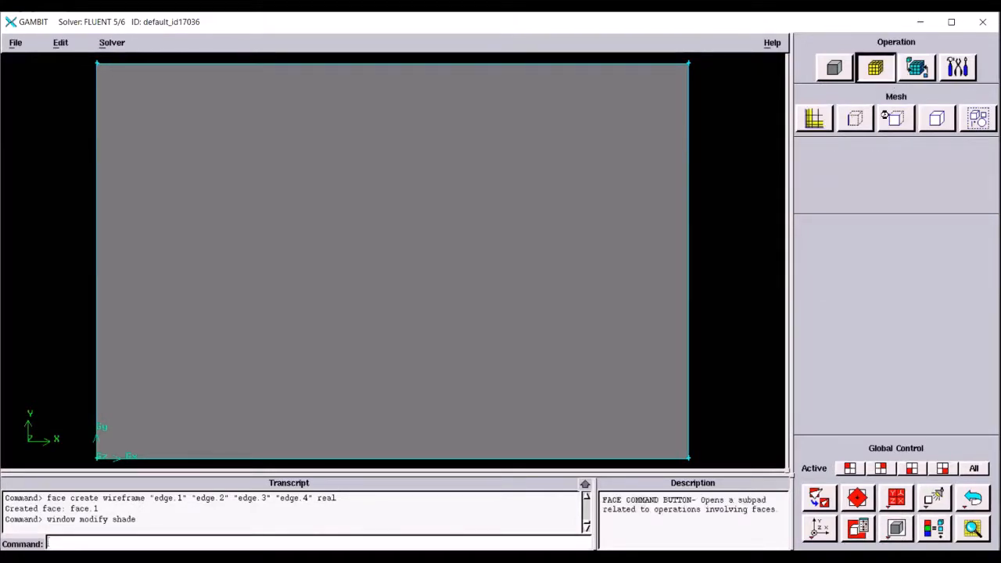
left_click(893, 118)
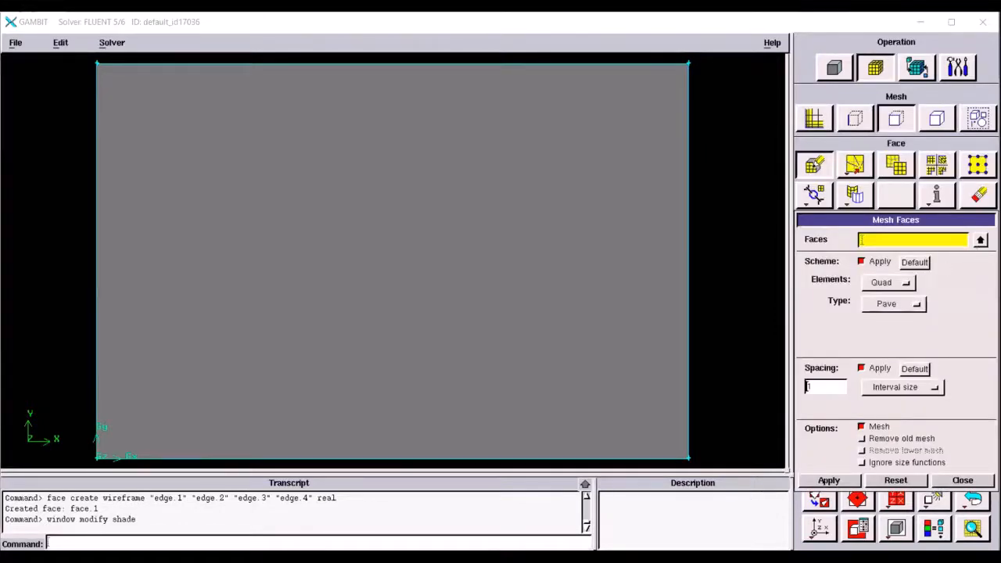
left_click(980, 240)
left_click(844, 91)
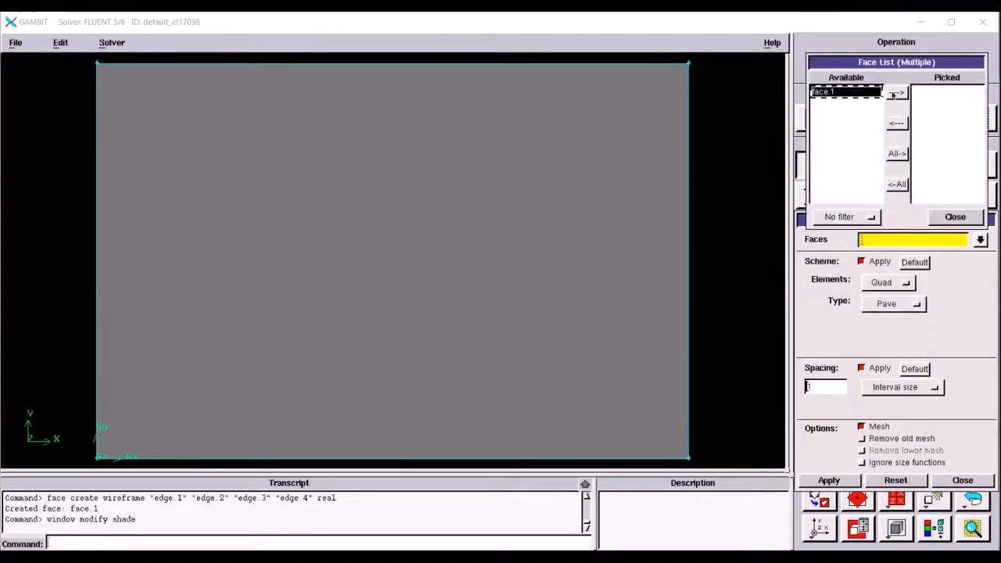
left_click(896, 92)
left_click(958, 220)
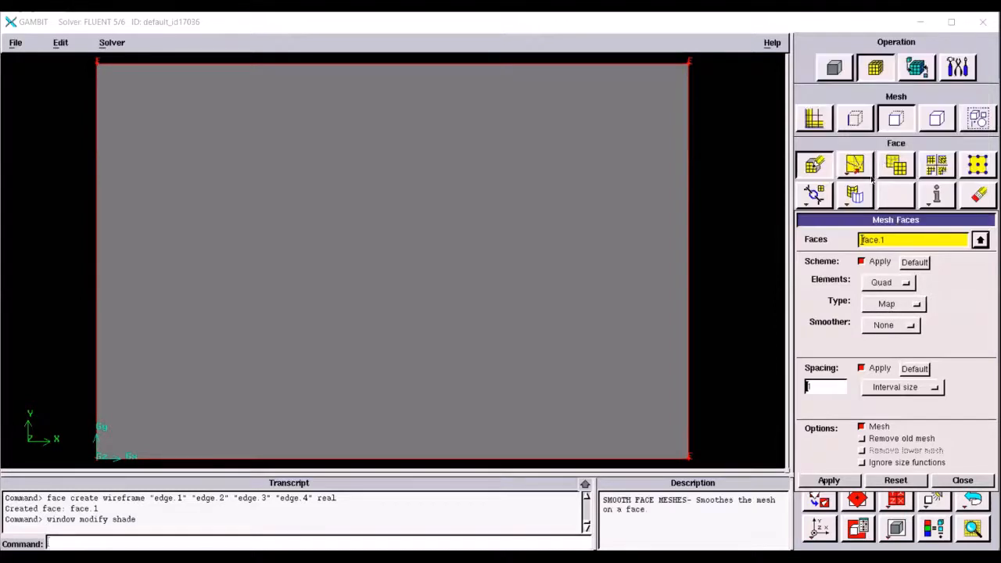
left_click_drag(846, 219, 814, 71)
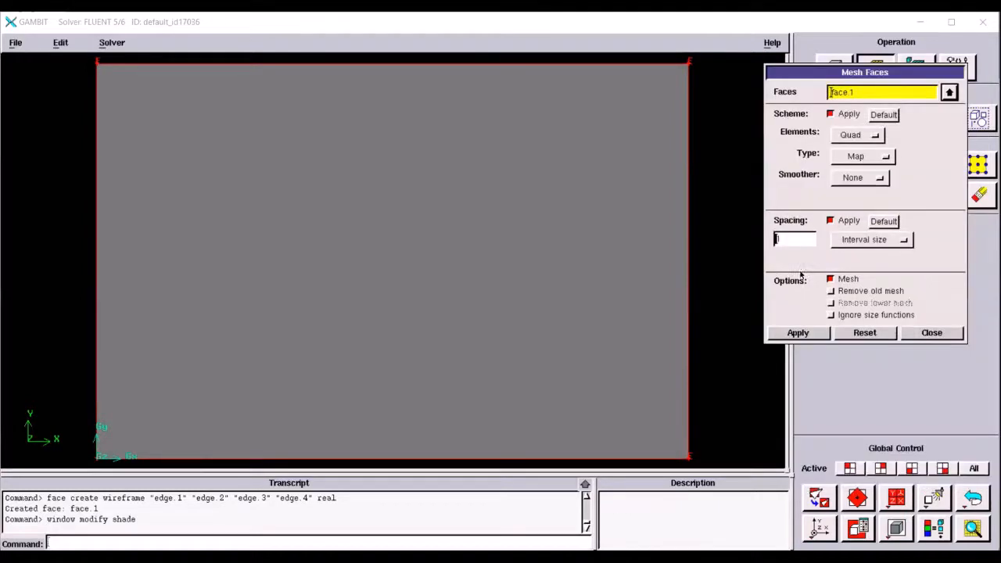
left_click(796, 333)
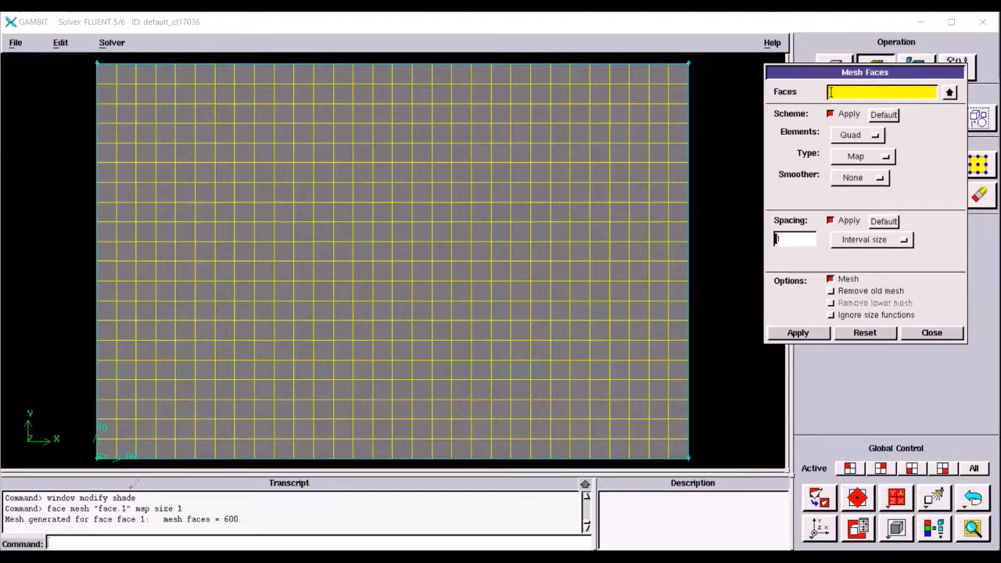
mouse_move(168, 444)
left_mouse_down()
mouse_move(168, 466)
mouse_move(152, 447)
left_mouse_up()
left_click_drag(285, 444, 270, 445)
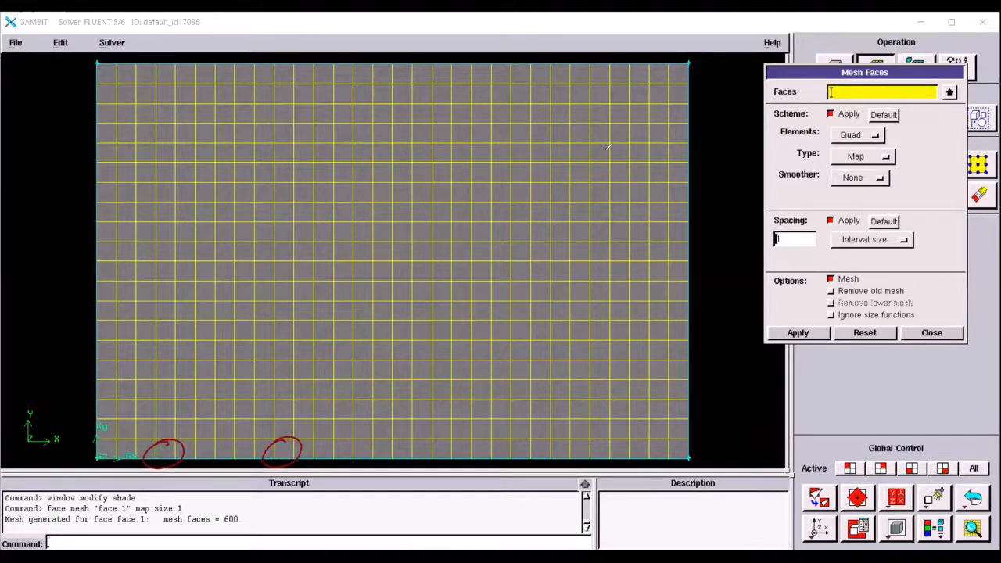
left_click_drag(429, 445, 453, 442)
left_click_drag(522, 449, 516, 450)
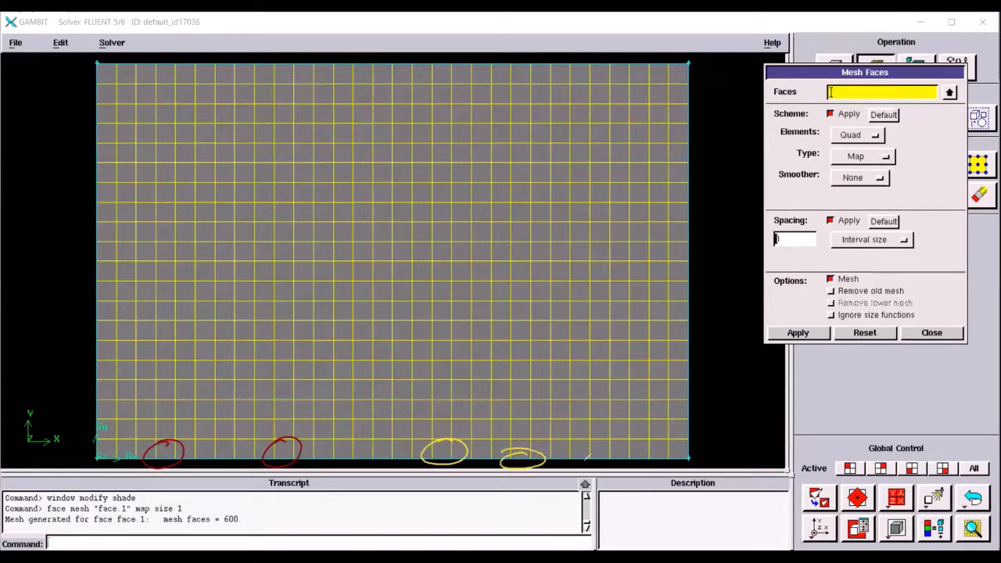
mouse_move(593, 452)
left_mouse_down()
mouse_move(588, 465)
mouse_move(618, 455)
left_mouse_up()
mouse_move(671, 455)
left_mouse_down()
mouse_move(657, 466)
mouse_move(674, 455)
left_mouse_up()
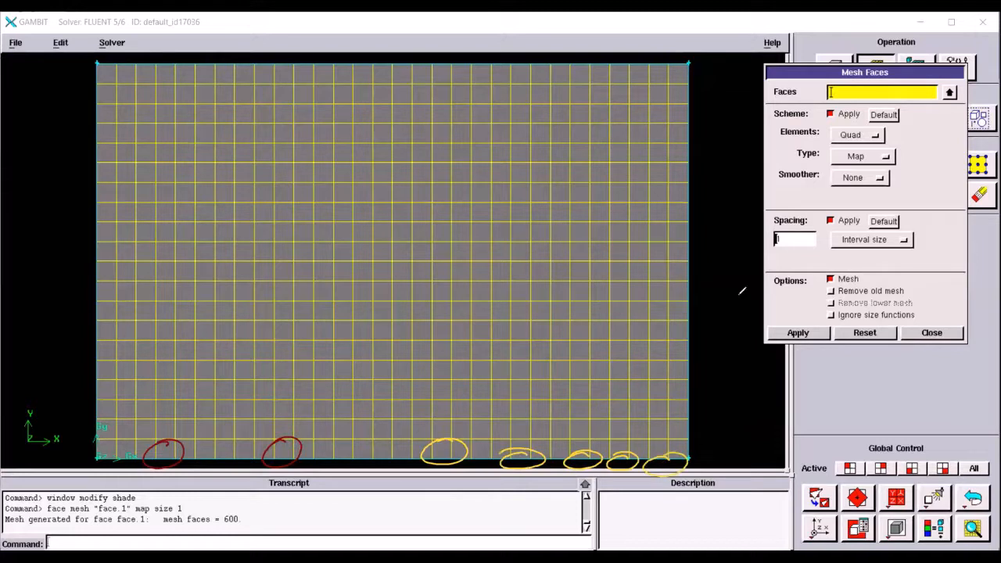
left_click_drag(693, 282, 701, 283)
mouse_move(708, 150)
left_mouse_down()
mouse_move(667, 184)
mouse_move(718, 155)
left_mouse_up()
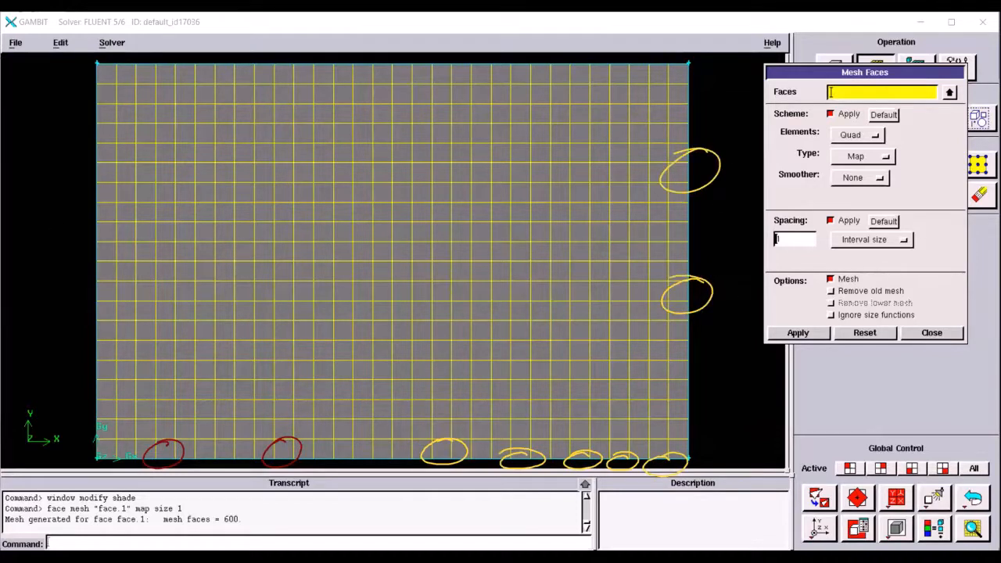
mouse_move(106, 177)
left_mouse_down()
mouse_move(34, 237)
mouse_move(160, 250)
mouse_move(34, 167)
left_mouse_up()
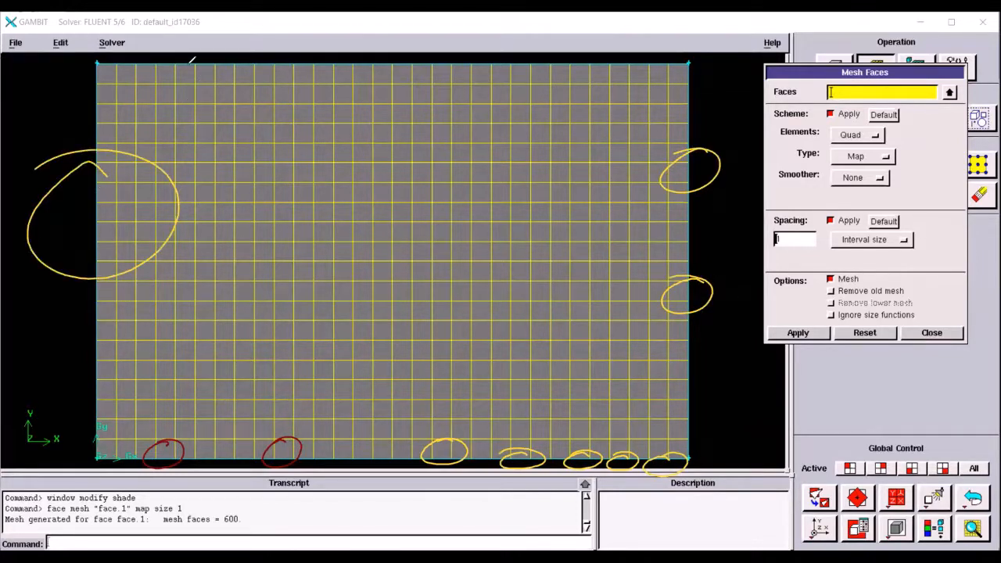
mouse_move(188, 62)
left_mouse_down()
mouse_move(205, 66)
mouse_move(188, 83)
left_mouse_up()
mouse_move(61, 216)
left_mouse_down()
mouse_move(68, 234)
mouse_move(110, 222)
mouse_move(130, 226)
mouse_move(122, 233)
left_mouse_up()
left_click_drag(108, 213, 131, 208)
left_click_drag(54, 249, 149, 244)
left_click_drag(57, 255, 150, 250)
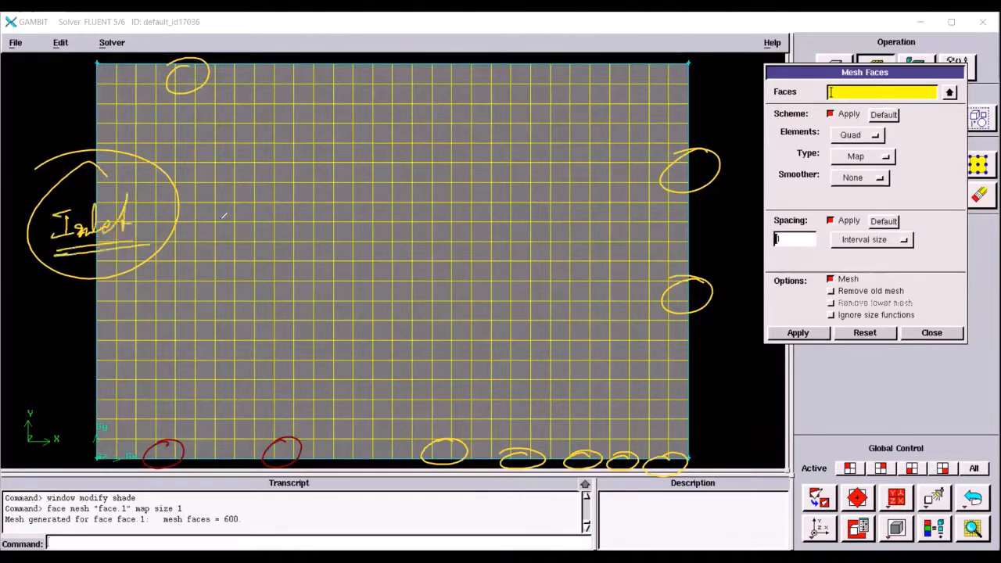
mouse_move(600, 249)
left_mouse_down()
mouse_move(643, 239)
mouse_move(699, 248)
mouse_move(703, 219)
left_mouse_up()
left_click_drag(684, 243, 718, 241)
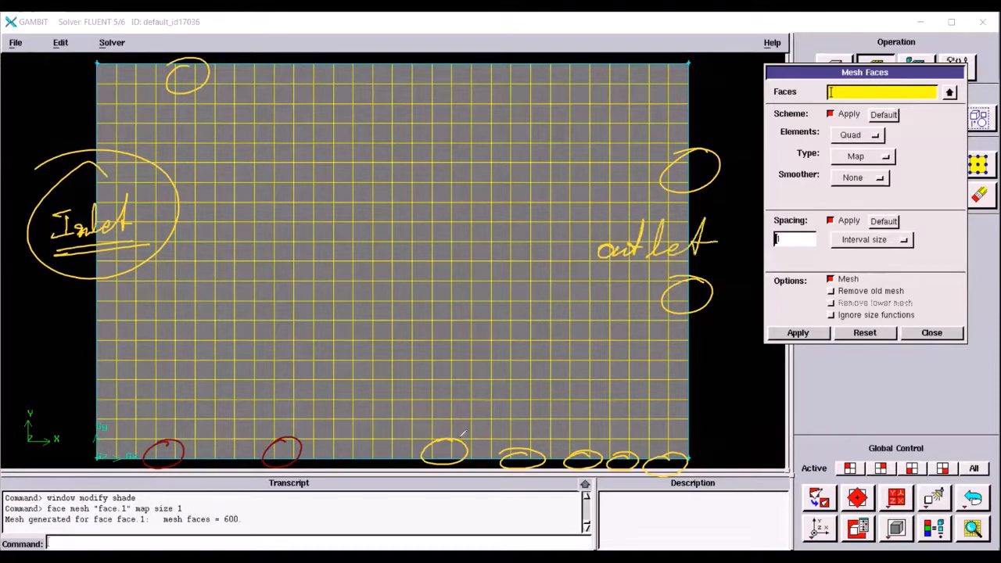
mouse_move(102, 459)
left_mouse_down()
mouse_move(655, 471)
mouse_move(689, 451)
left_mouse_up()
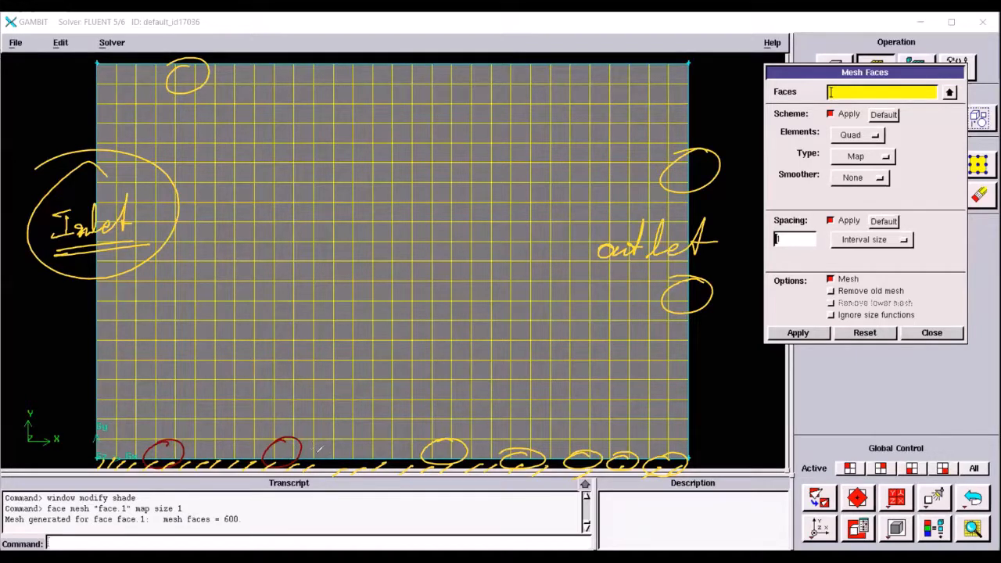
left_click_drag(310, 444, 326, 447)
mouse_move(307, 249)
left_mouse_down()
mouse_move(326, 249)
mouse_move(320, 260)
left_mouse_up()
key("e")
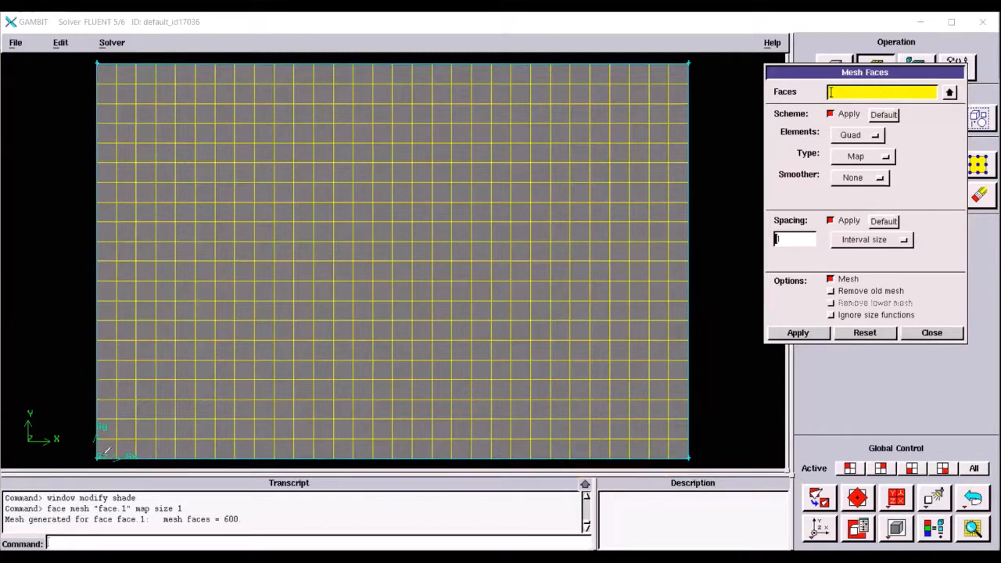
mouse_move(102, 440)
left_mouse_down()
mouse_move(94, 459)
mouse_move(103, 461)
mouse_move(104, 335)
mouse_move(85, 319)
mouse_move(99, 233)
mouse_move(78, 216)
mouse_move(103, 175)
mouse_move(93, 124)
mouse_move(109, 160)
mouse_move(128, 86)
mouse_move(81, 67)
left_mouse_up()
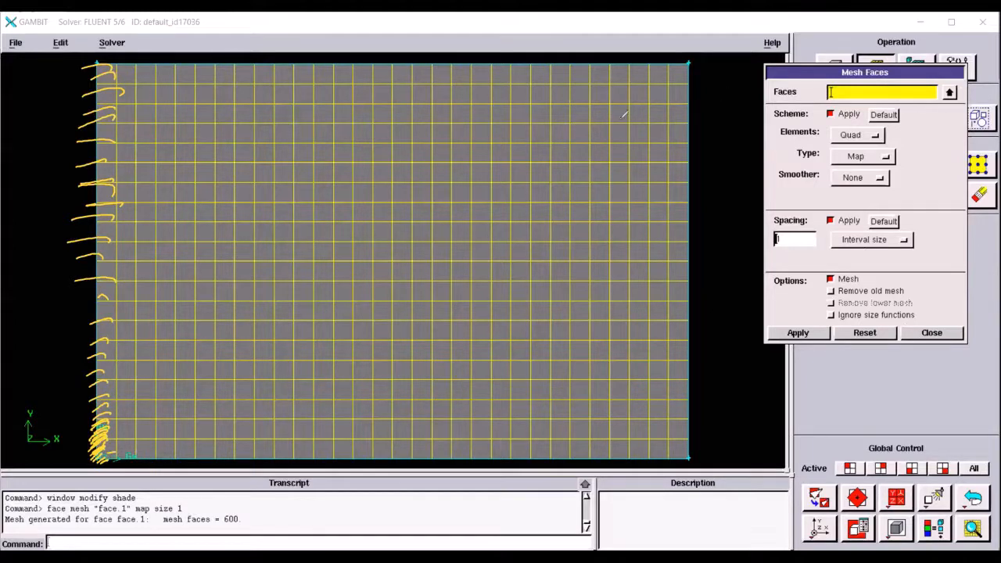
key("Escape")
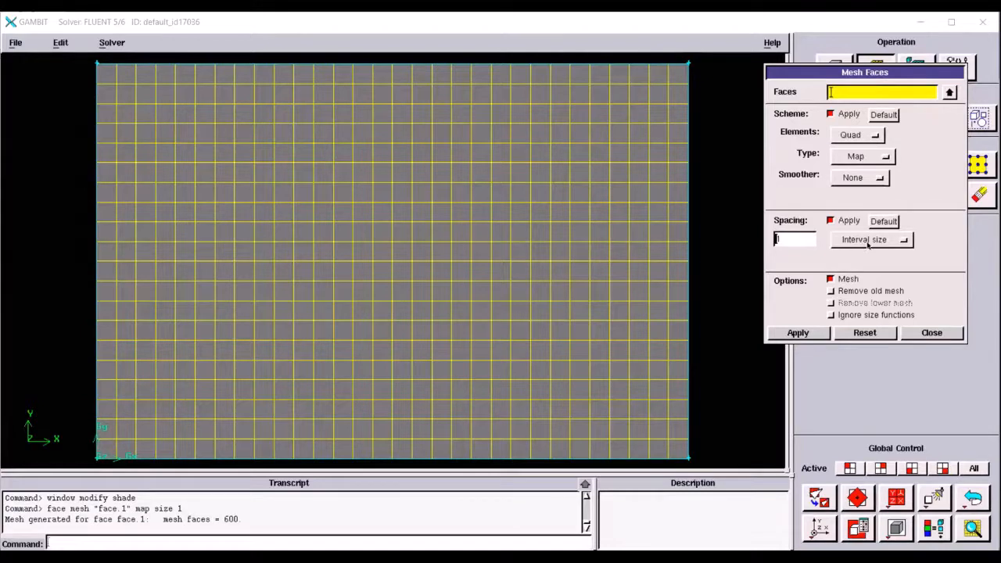
left_click(866, 240)
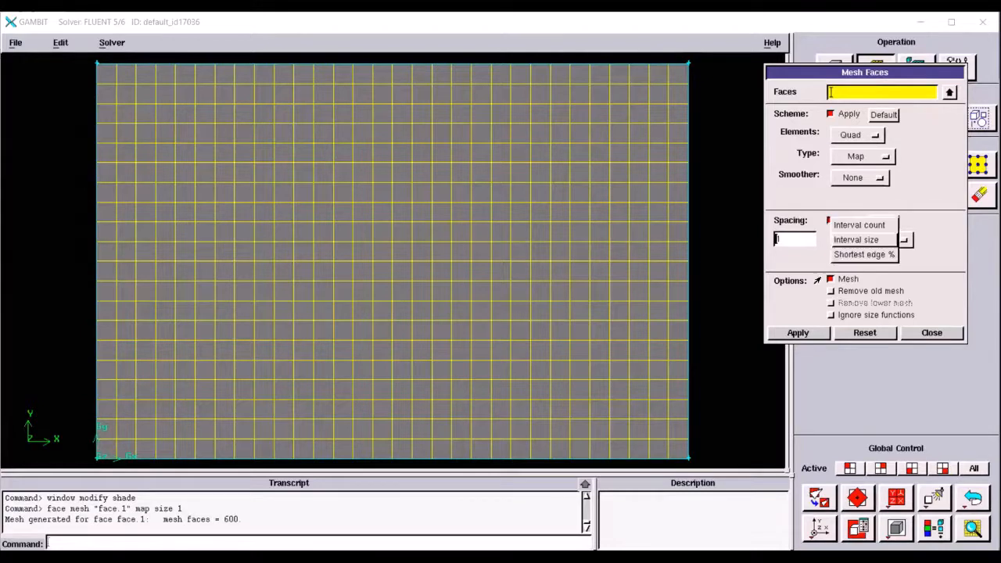
left_click(864, 227)
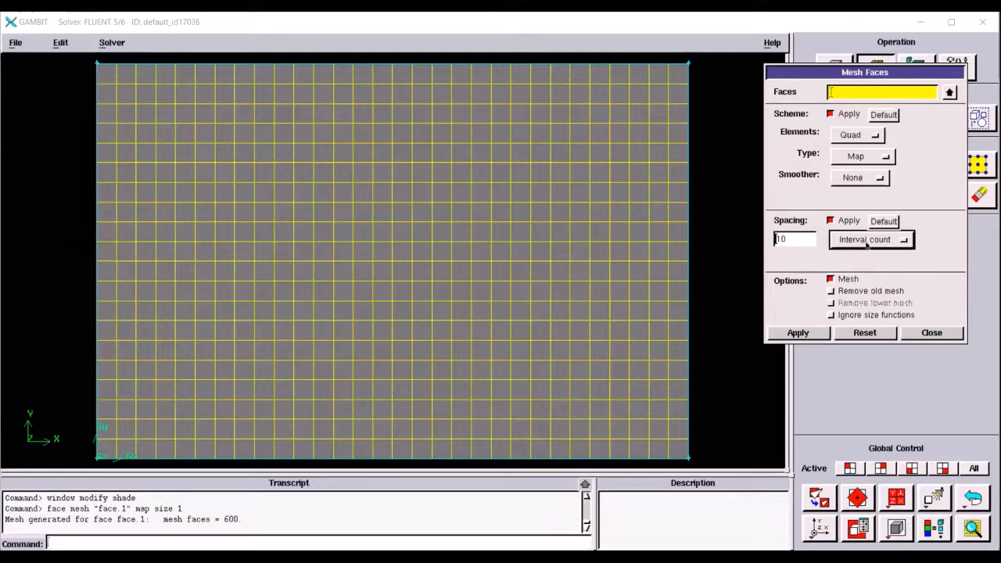
left_click(866, 244)
left_click(854, 268)
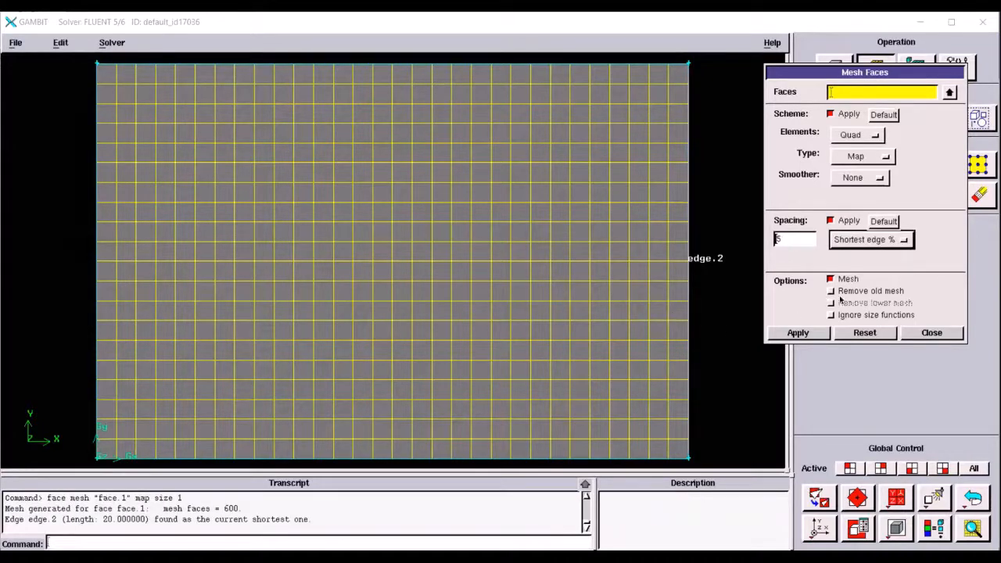
- Close the Mesh Faces form and switch to the edge meshing commands
left_click(912, 333)
left_click(855, 117)
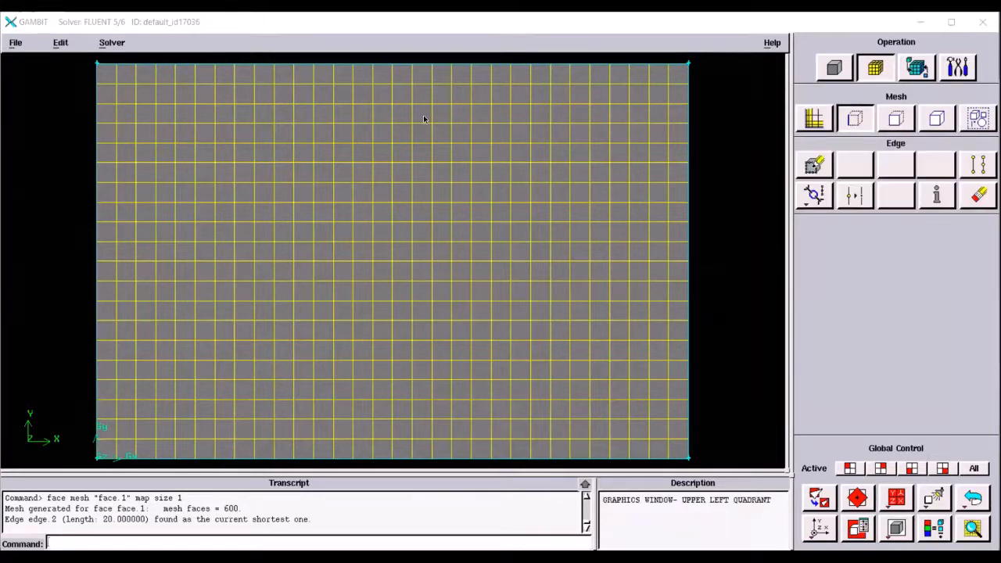
left_click_drag(191, 388, 467, 402)
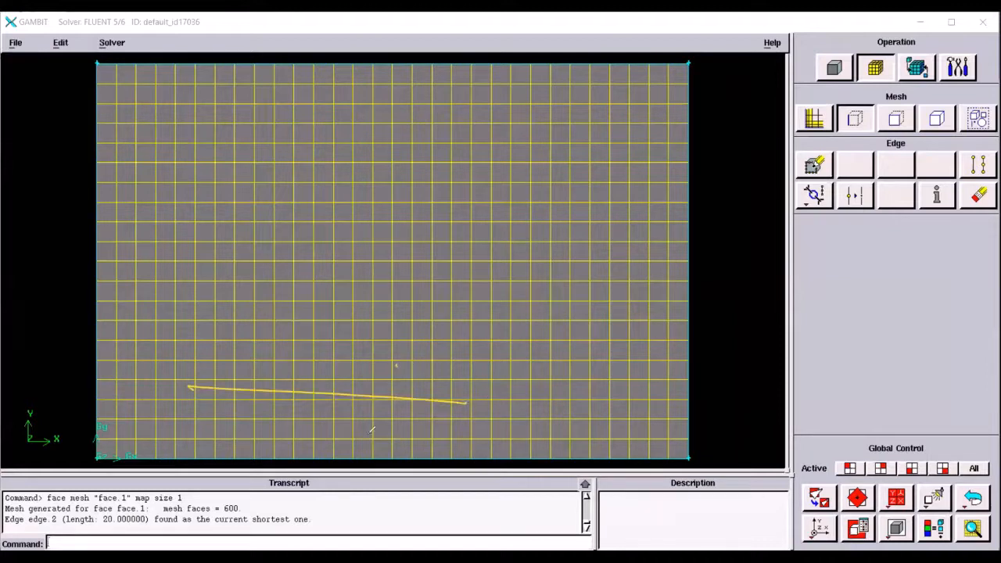
left_click_drag(397, 365, 374, 419)
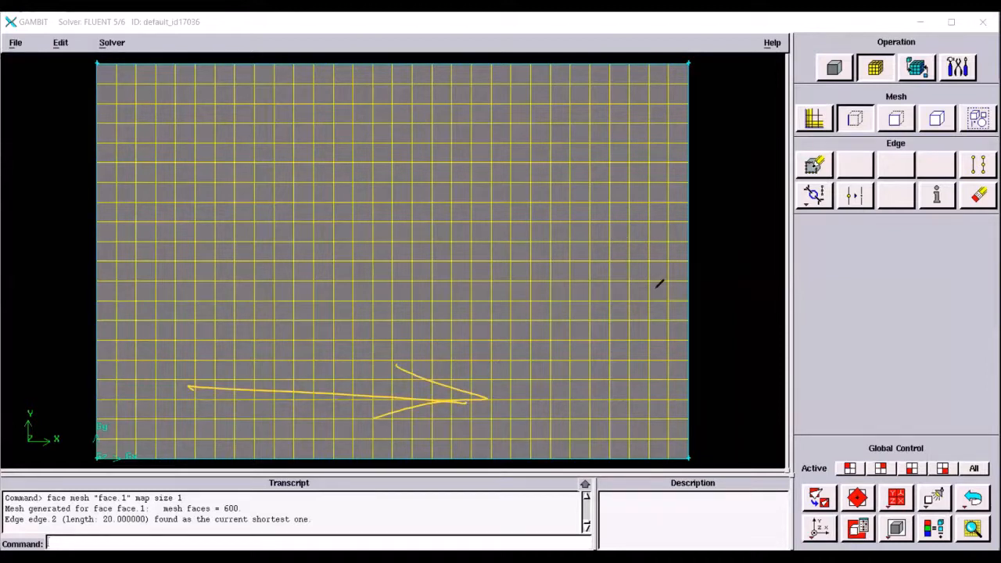
mouse_move(643, 447)
left_mouse_down()
mouse_move(659, 211)
mouse_move(686, 224)
left_mouse_up()
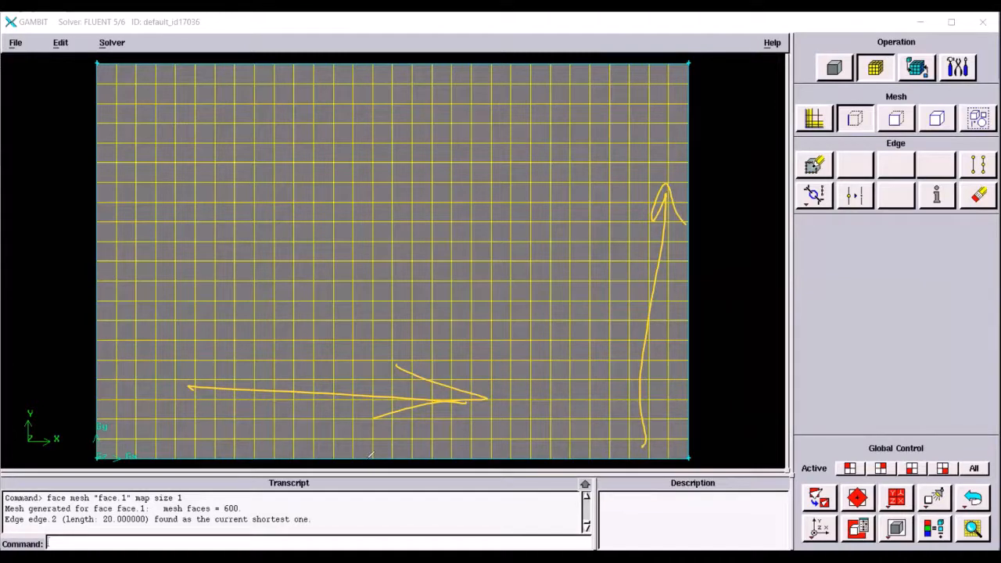
left_click_drag(370, 455, 402, 452)
left_click_drag(474, 459, 656, 460)
left_click_drag(102, 153, 102, 235)
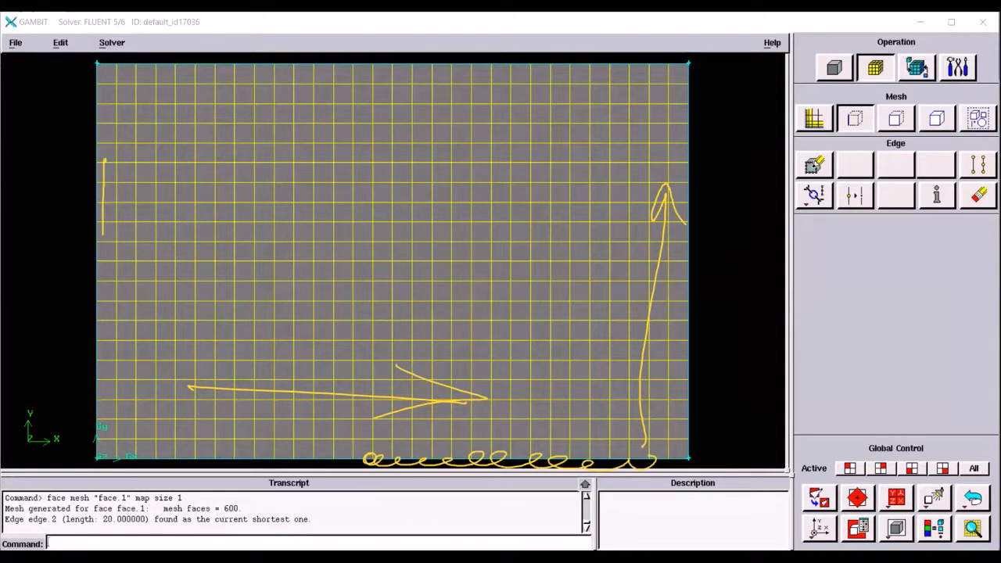
left_click_drag(83, 200, 117, 184)
left_click_drag(53, 183, 63, 200)
mouse_move(79, 180)
left_mouse_down()
mouse_move(55, 228)
mouse_move(99, 241)
left_mouse_up()
left_click_drag(44, 271, 99, 252)
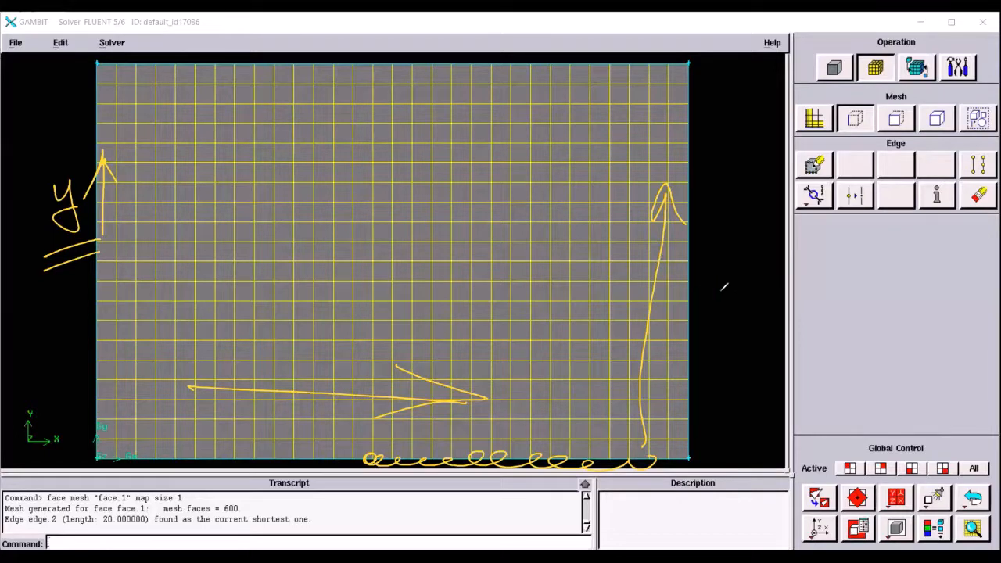
mouse_move(703, 290)
left_mouse_down()
mouse_move(753, 287)
mouse_move(703, 319)
left_mouse_up()
mouse_move(753, 289)
left_mouse_down()
mouse_move(701, 318)
mouse_move(747, 308)
mouse_move(700, 307)
mouse_move(752, 301)
mouse_move(702, 307)
mouse_move(705, 317)
mouse_move(744, 318)
left_mouse_up()
left_click_drag(753, 285, 752, 319)
left_click_drag(703, 299, 763, 286)
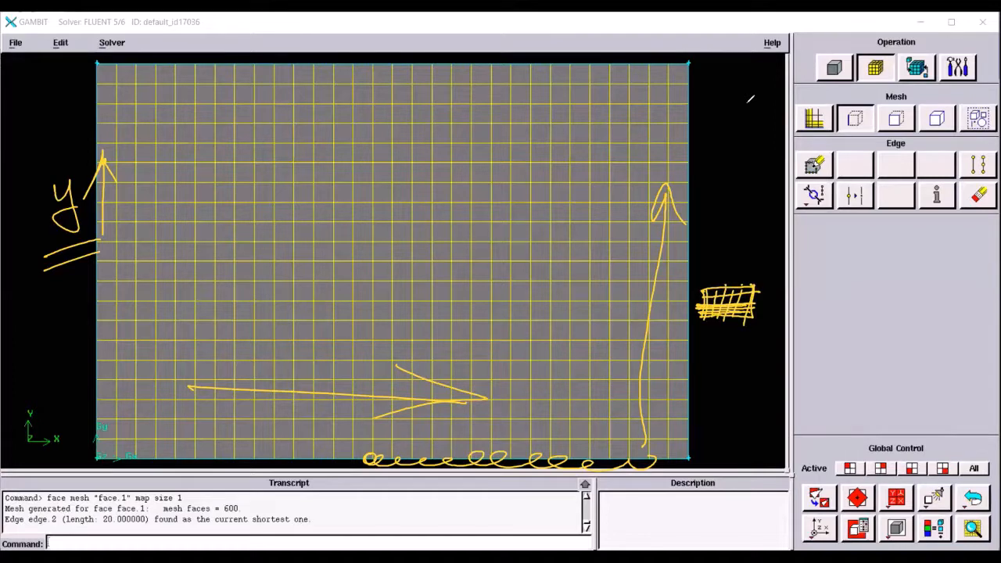
key("Escape")
- Undo the mesh on face.1 and open the Mesh Edges form with its list of available edges
left_click(974, 498)
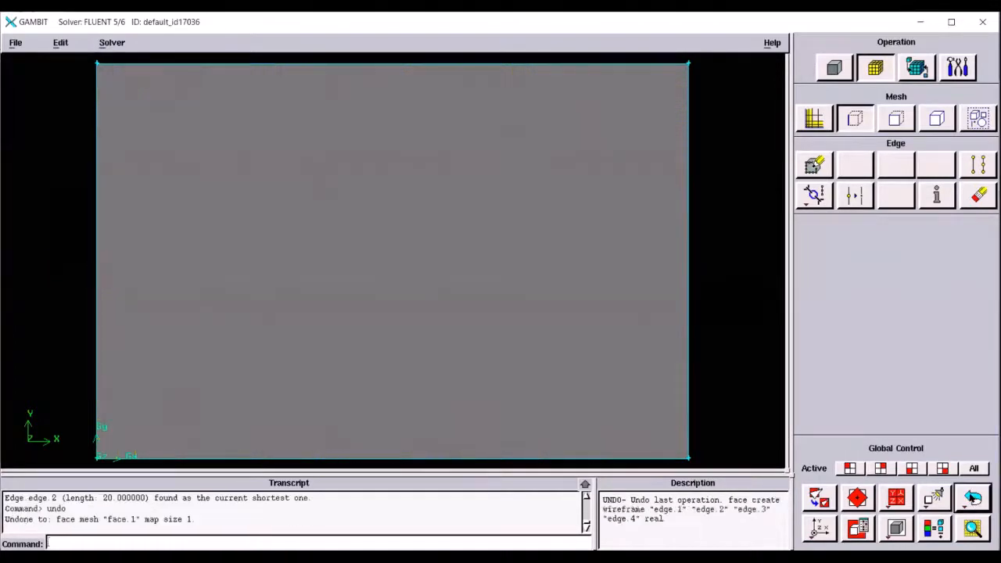
left_click(813, 164)
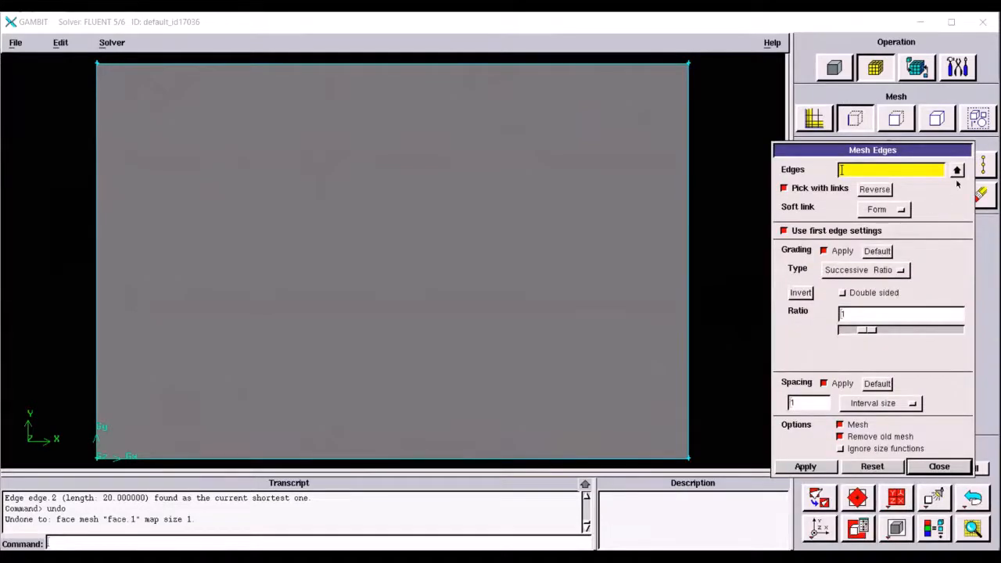
left_click(955, 170)
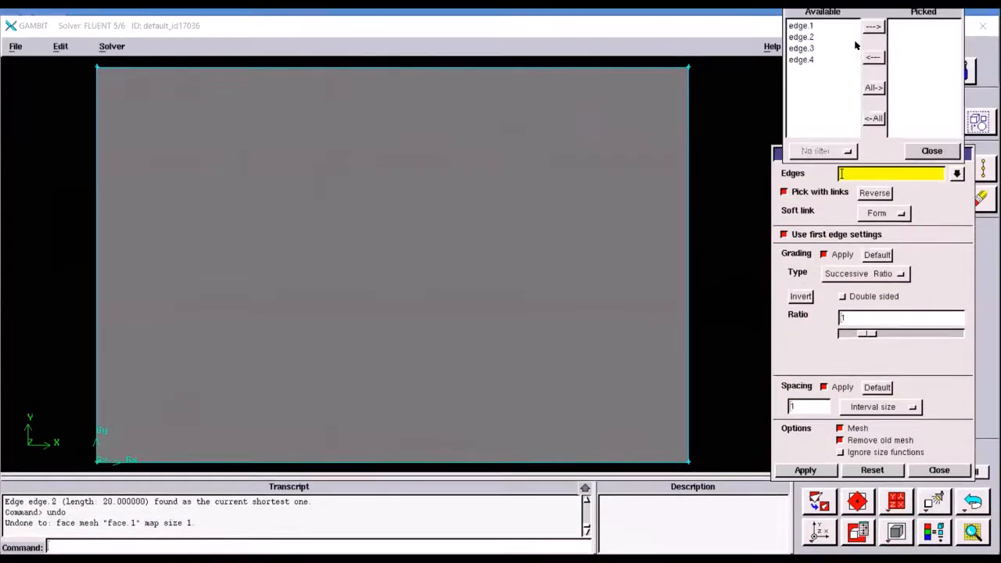
left_click(854, 49)
left_click(873, 32)
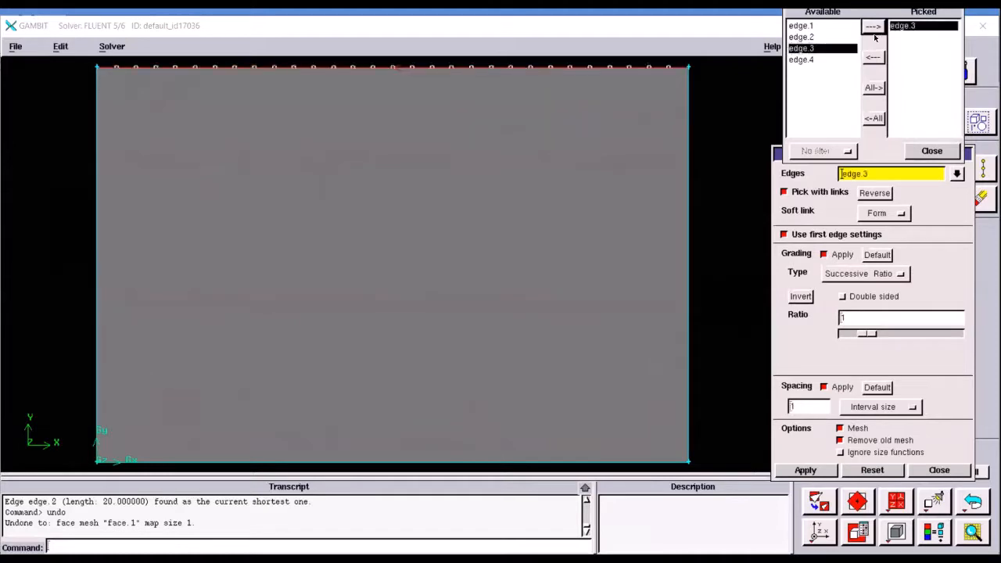
left_click(870, 57)
left_click(814, 27)
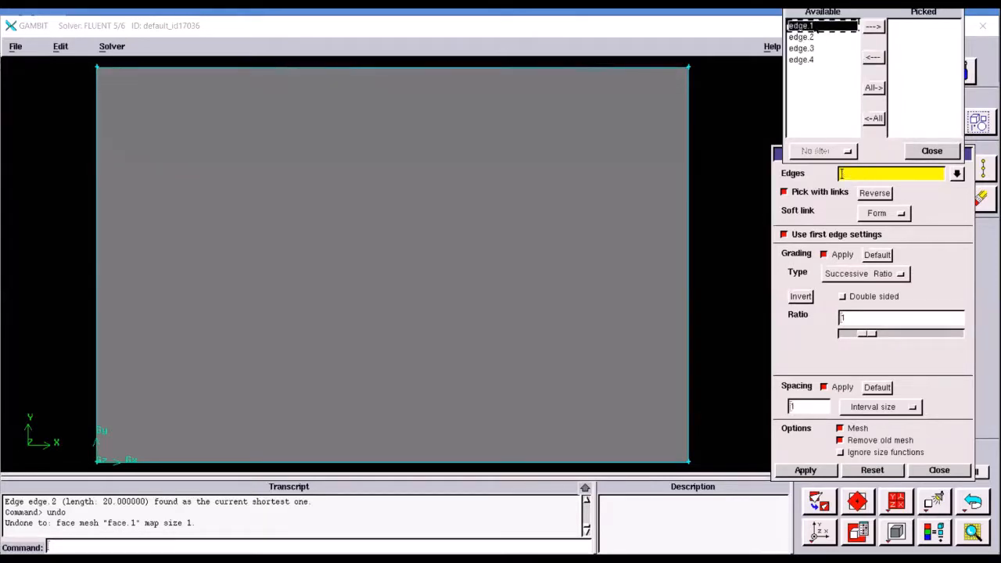
left_click(872, 28)
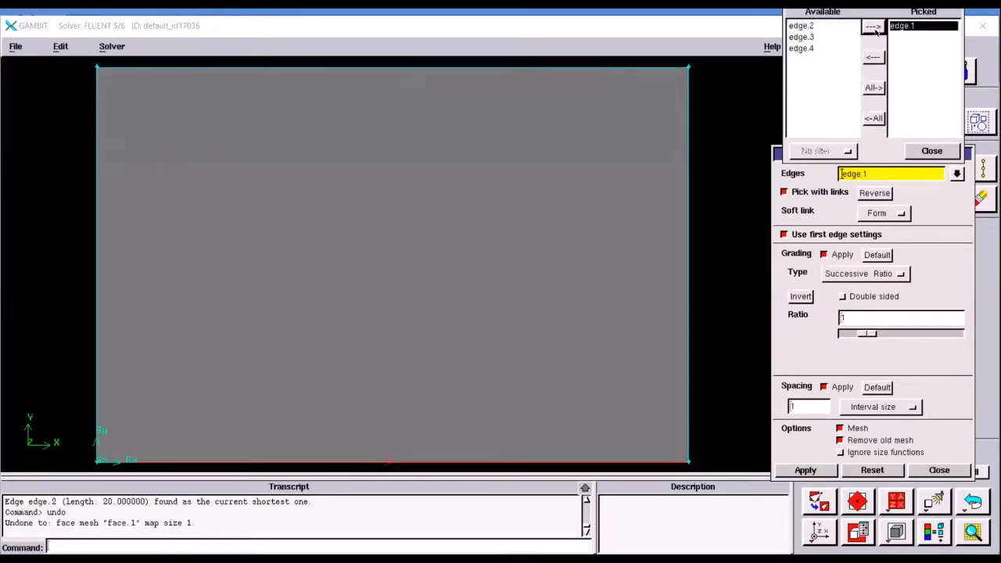
left_click(873, 58)
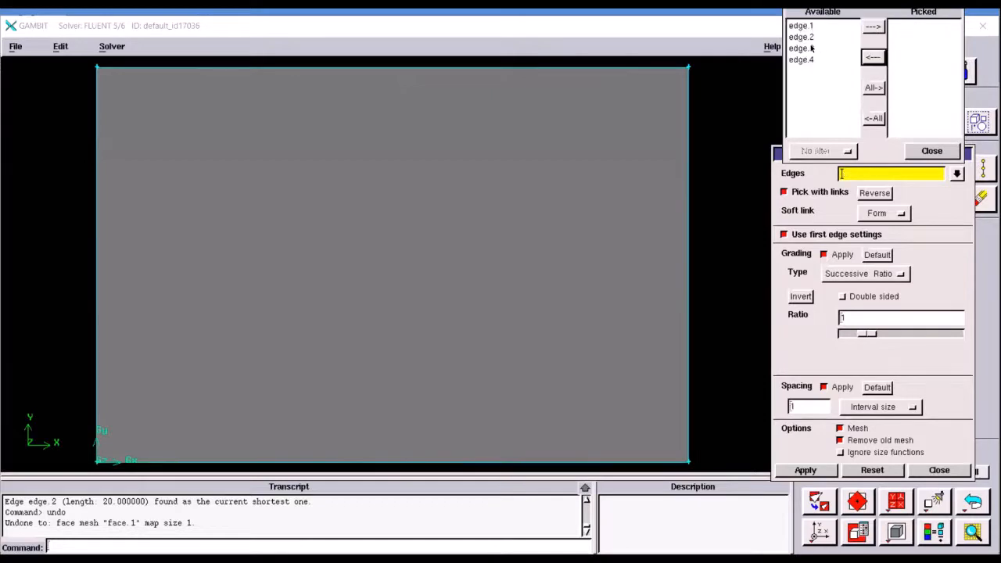
left_click(805, 48)
left_click(873, 28)
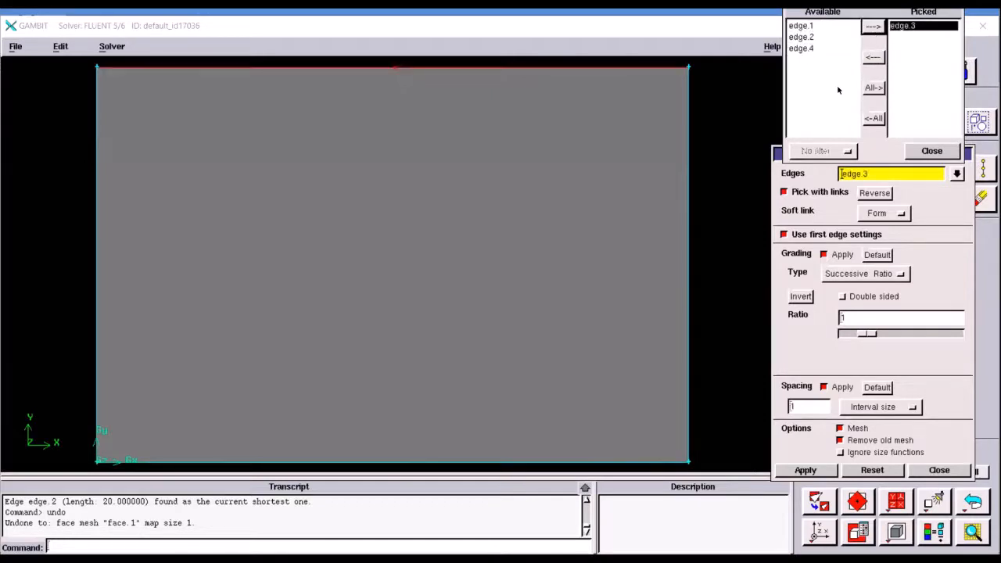
left_click(871, 57)
- Pick edge.4 as the edge to mesh and set its grading type to First Length
left_click(802, 60)
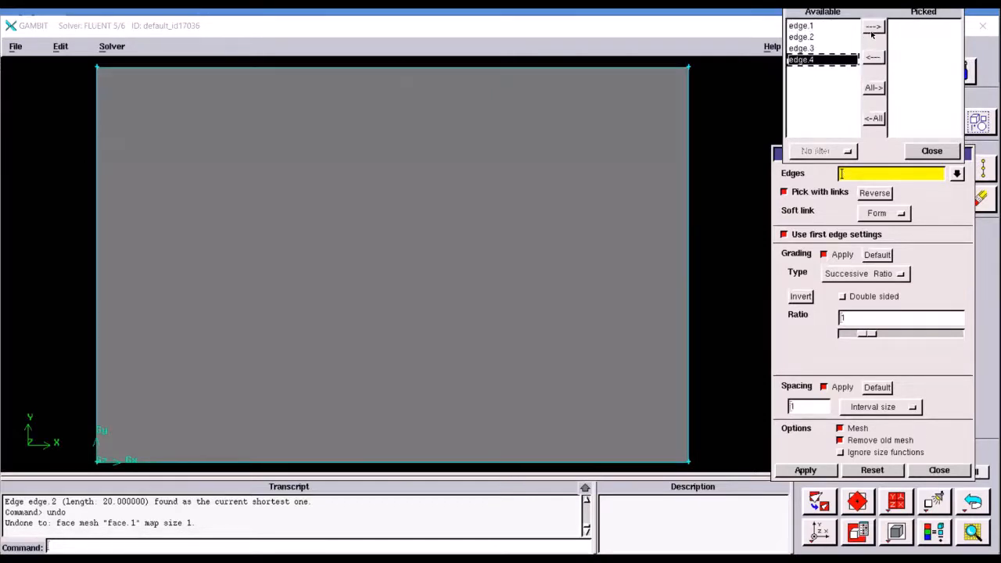
left_click(872, 26)
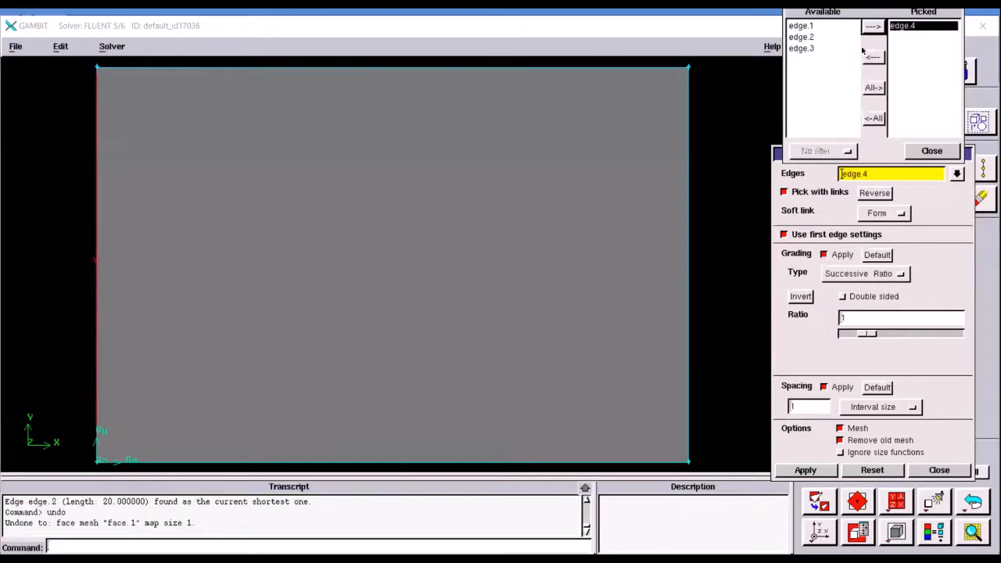
left_click(918, 152)
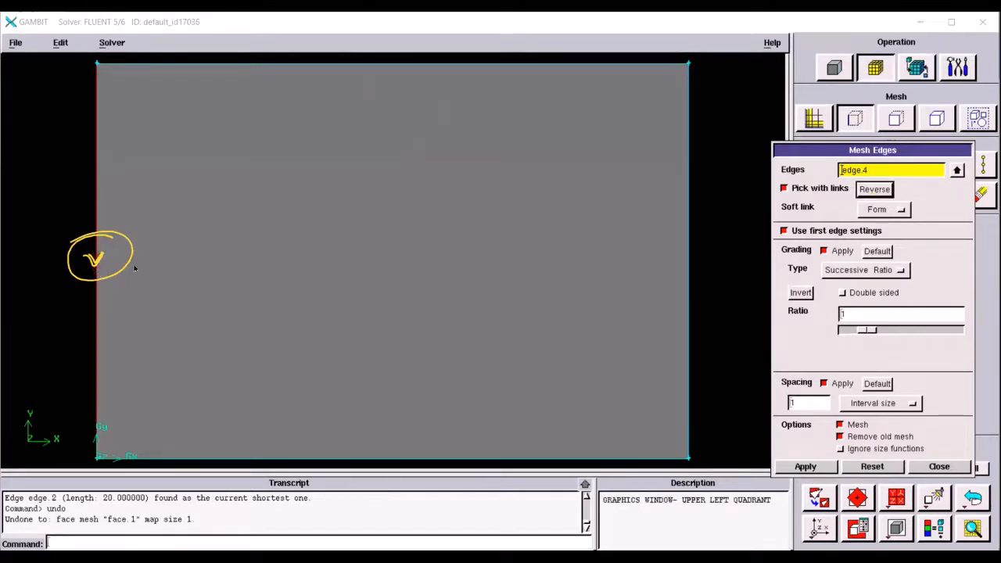
left_click(842, 292)
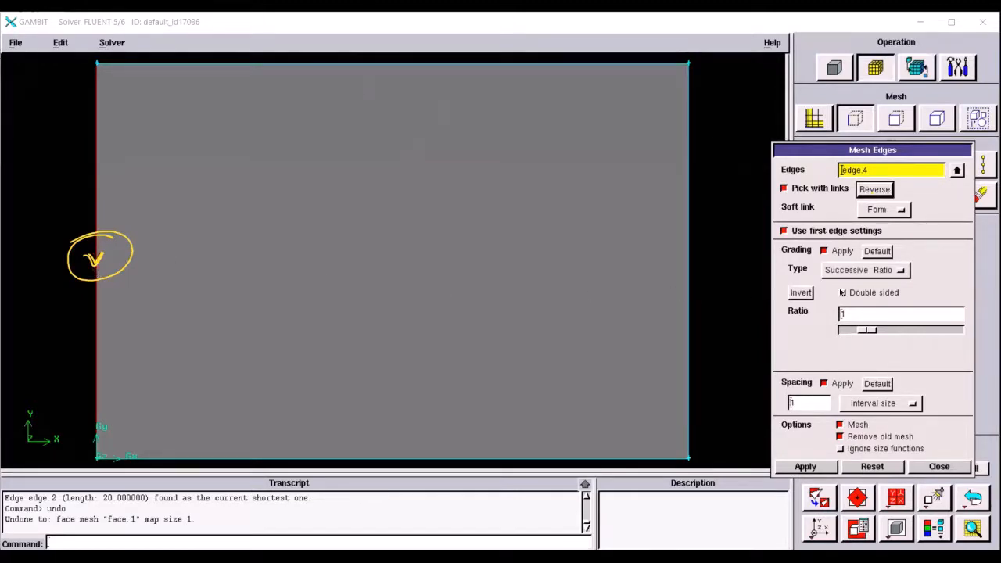
left_click(864, 269)
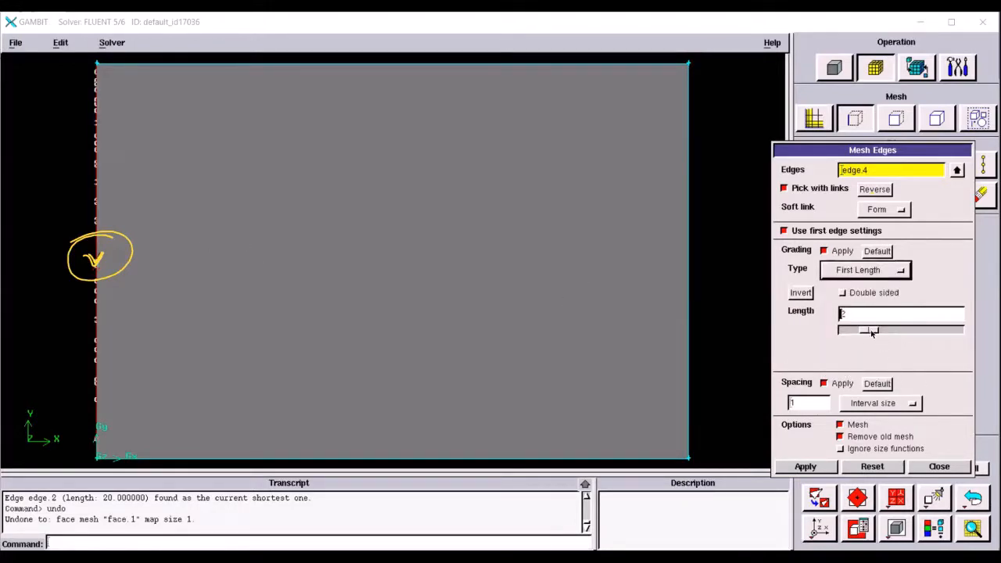
- Try first lengths of 5.347, 3.169 and 4.852 for the grading of edge.4
left_click_drag(873, 332, 904, 333)
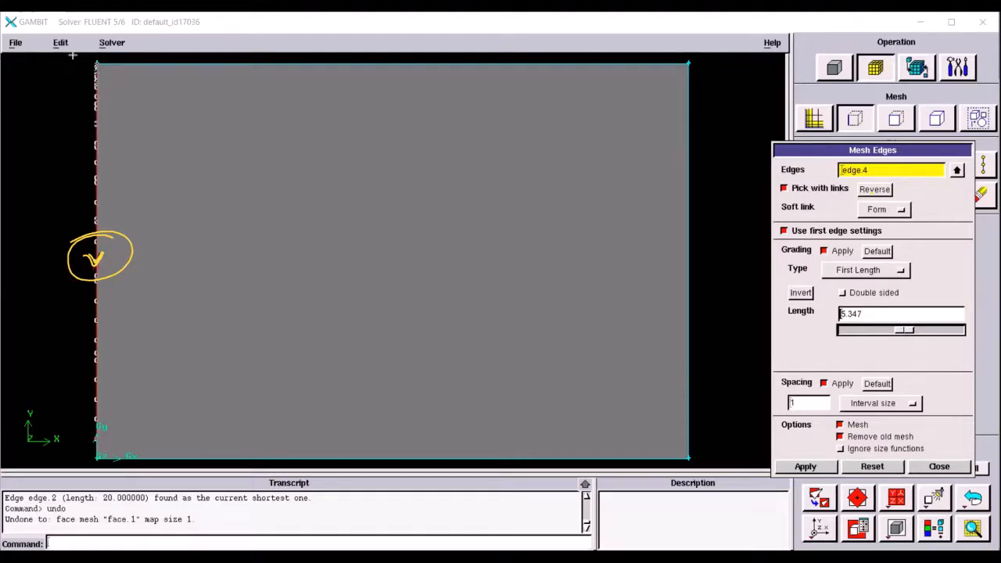
left_click_drag(72, 55, 138, 463)
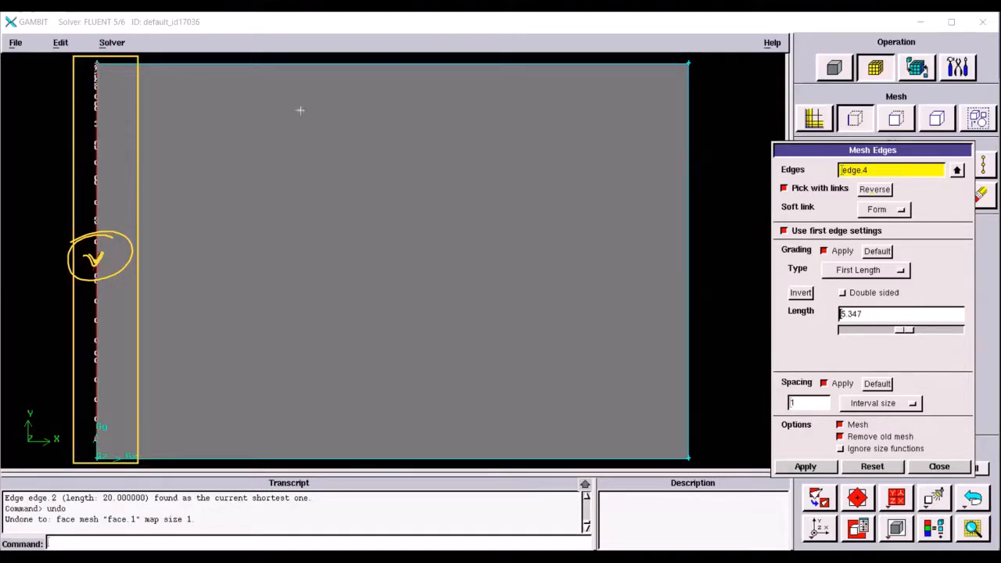
left_click_drag(908, 331, 883, 340)
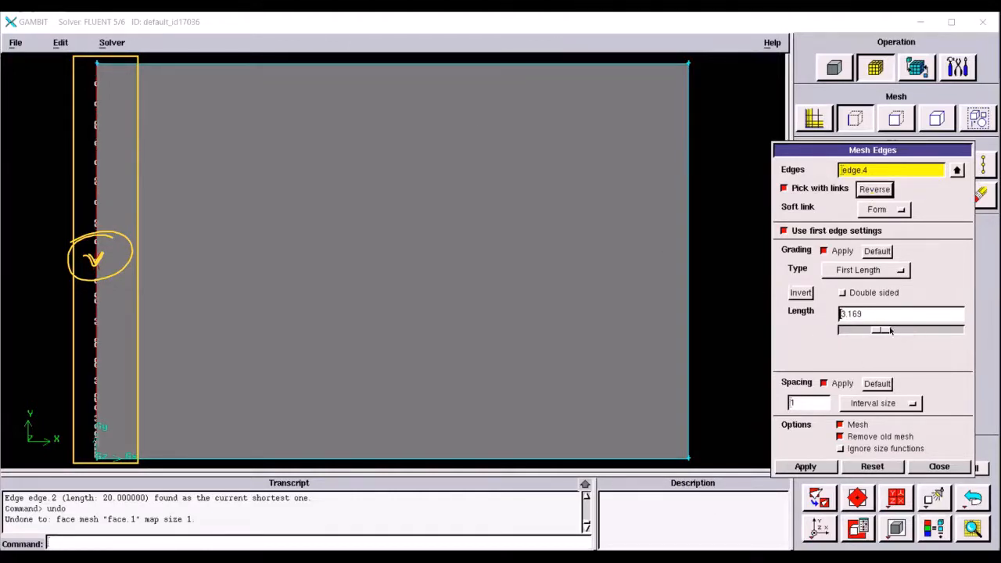
mouse_move(881, 330)
left_mouse_down()
mouse_move(843, 336)
mouse_move(899, 332)
left_mouse_up()
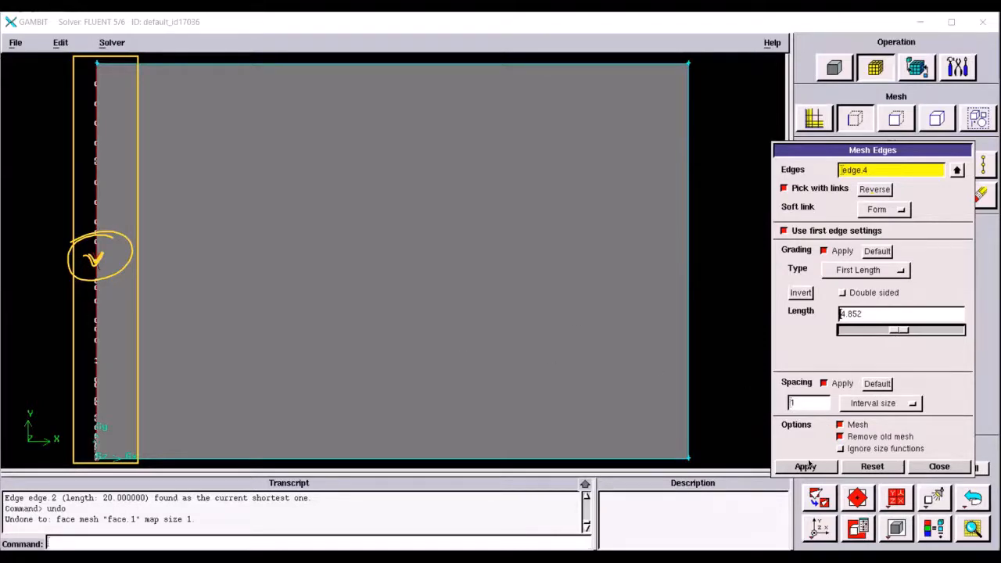
- Mesh edge.4 with a first length of 4 and an interval count of 30
double_click(870, 316)
type("4")
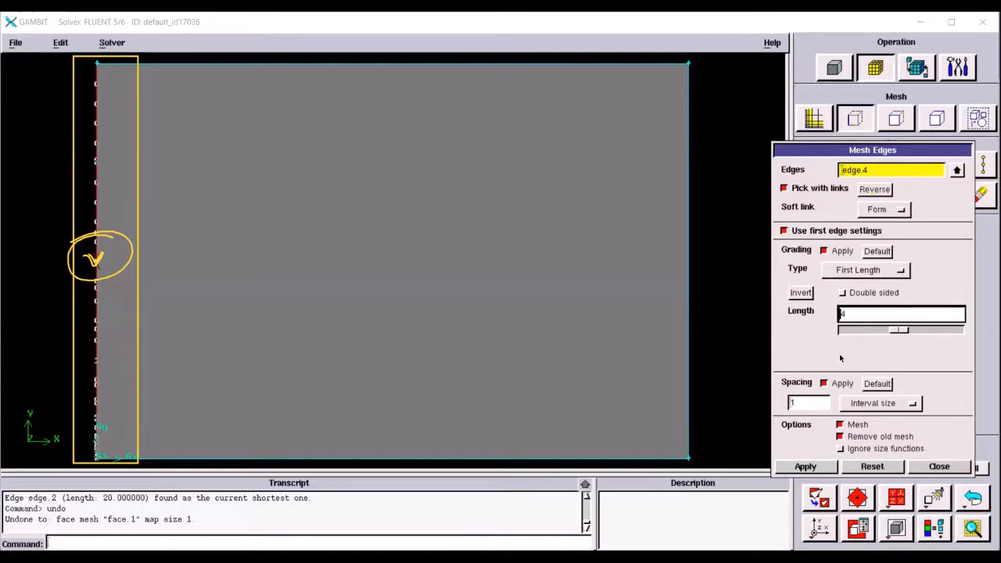
left_click(882, 405)
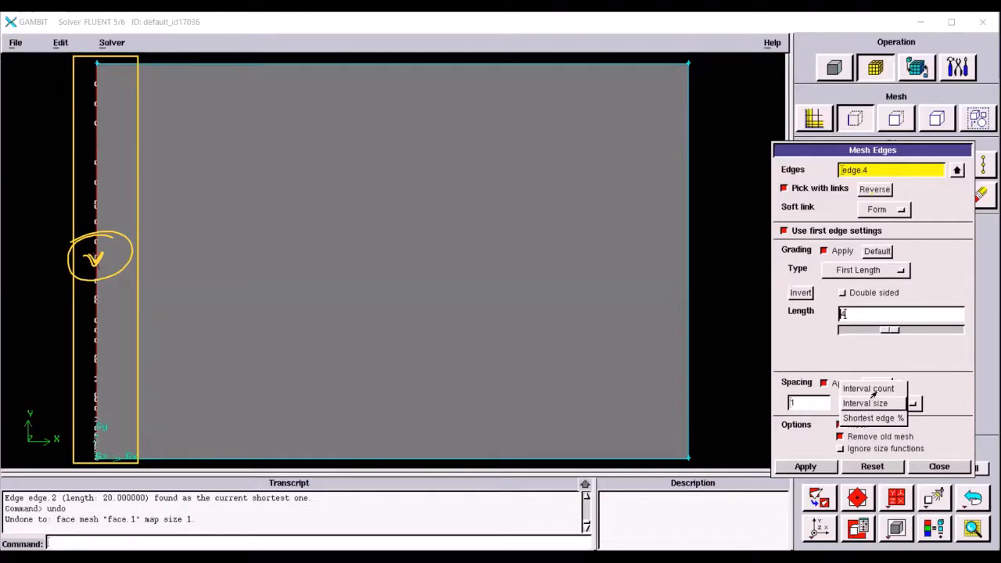
left_click(874, 392)
left_click_drag(807, 405, 761, 408)
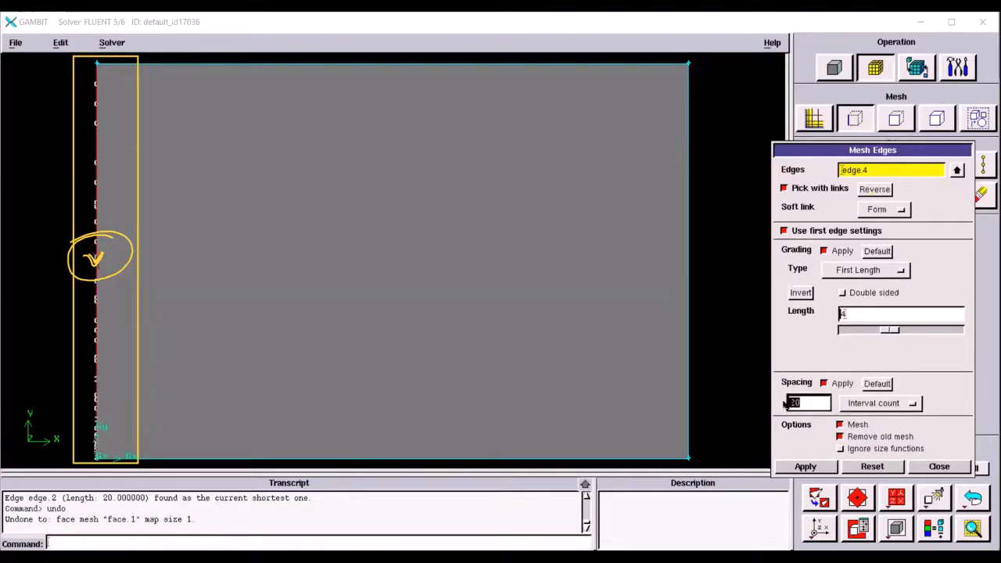
type("30")
left_click(805, 466)
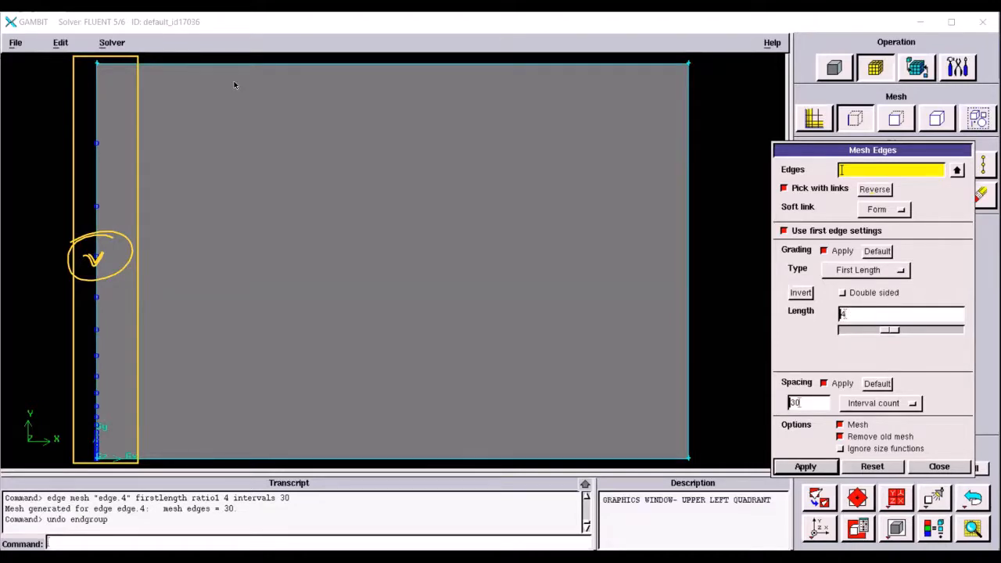
mouse_move(815, 319)
left_mouse_down()
mouse_move(821, 309)
mouse_move(846, 323)
mouse_move(838, 338)
left_mouse_up()
mouse_move(799, 378)
left_mouse_down()
mouse_move(770, 404)
mouse_move(832, 408)
left_mouse_up()
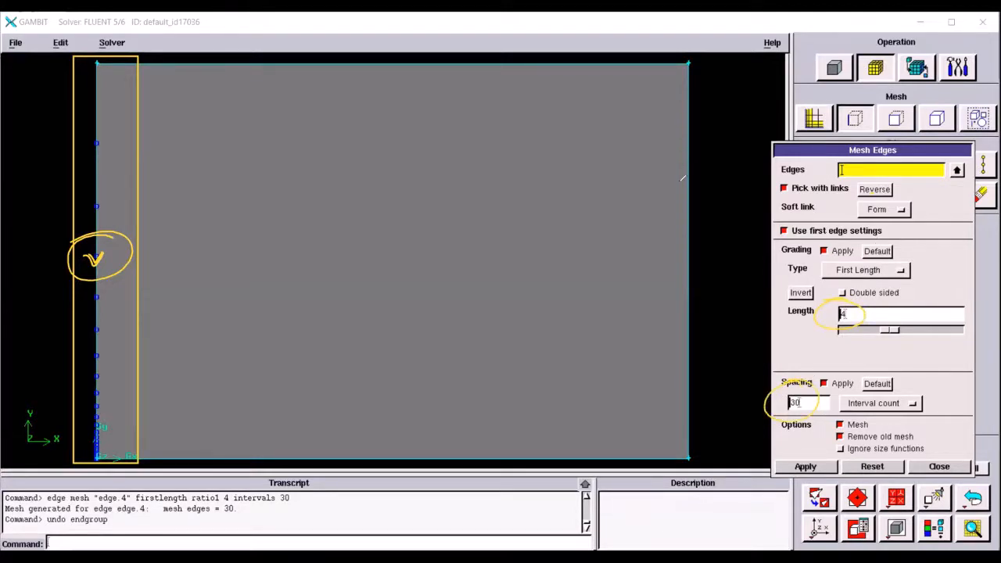
mouse_move(692, 186)
left_mouse_down()
mouse_move(679, 291)
mouse_move(707, 301)
left_mouse_up()
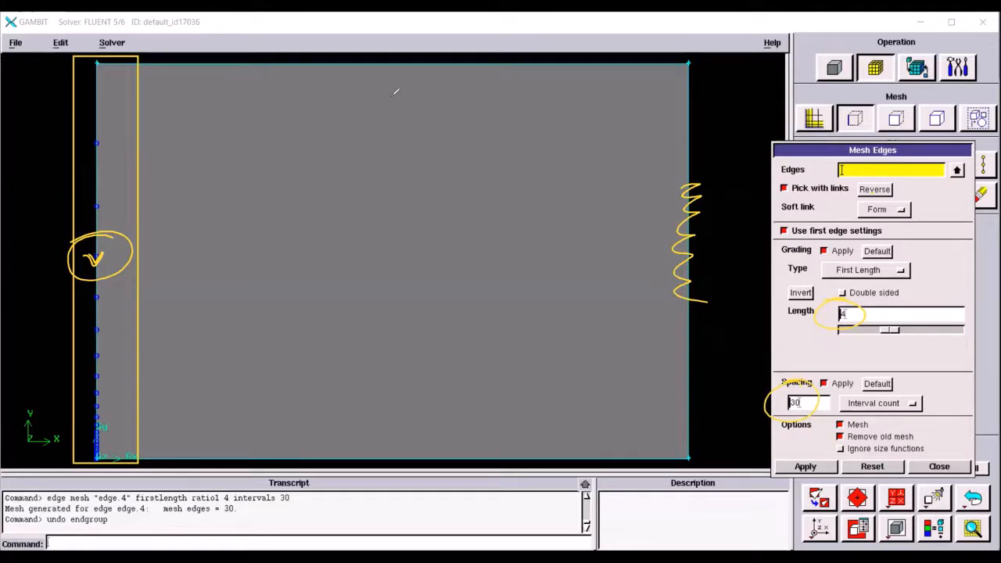
- Pick edge.2 for edge meshing, removing edge.4 and edge.3 from the picked edges so only edge.2 is left
left_click(957, 170)
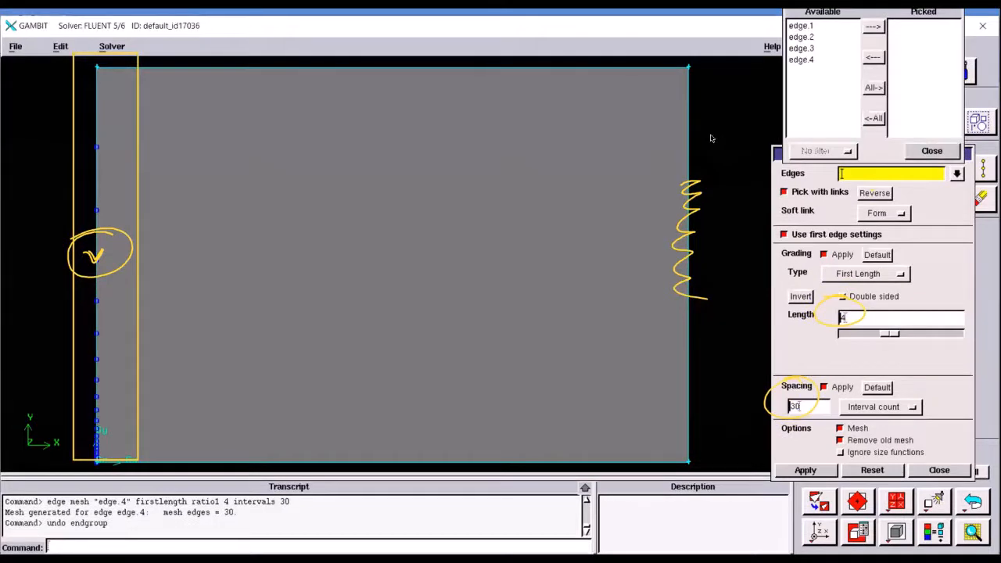
left_click(802, 59)
left_click(873, 27)
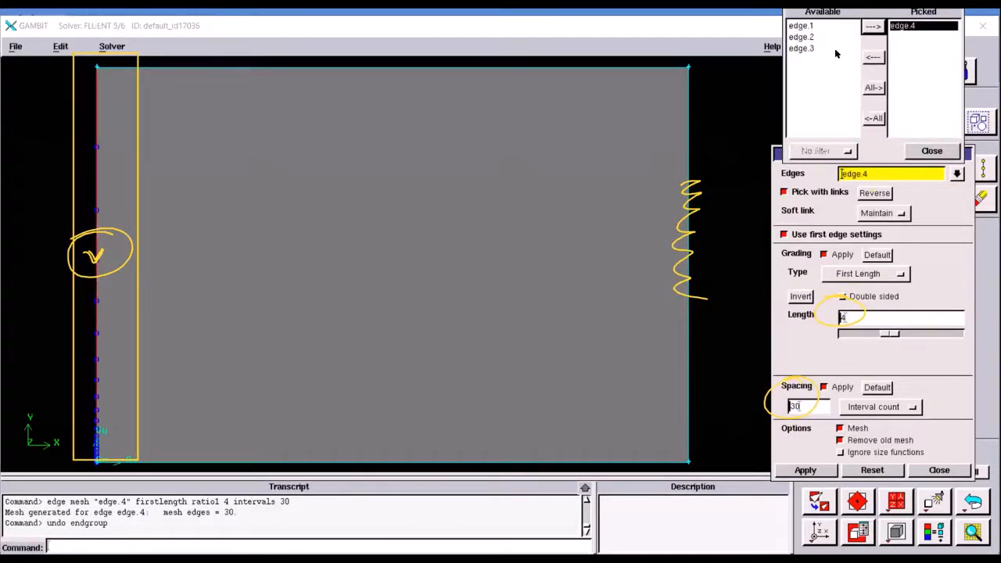
left_click(800, 48)
left_click(872, 26)
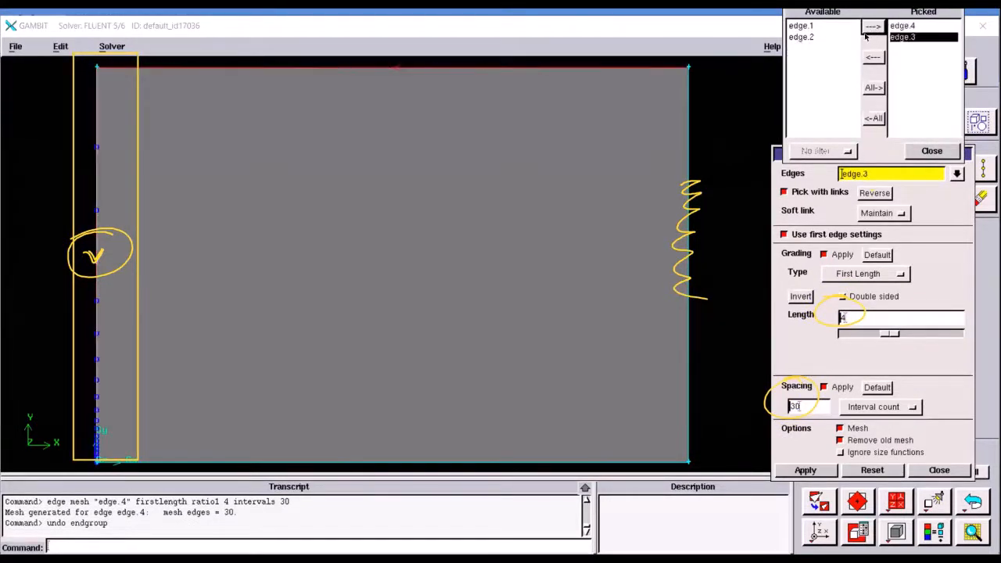
left_click(813, 37)
left_click(870, 27)
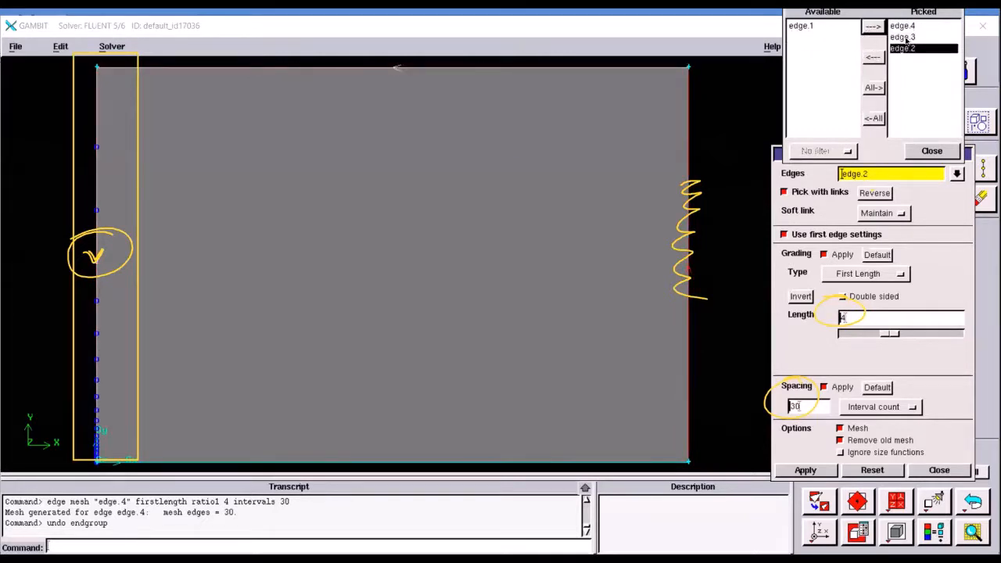
left_click(903, 38)
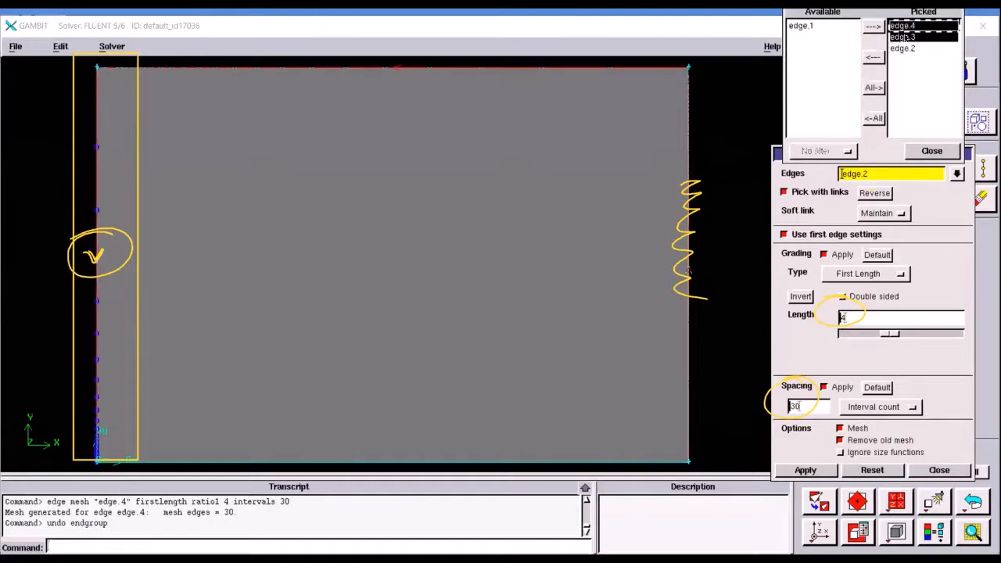
left_click(907, 26, "shift")
left_click(874, 57)
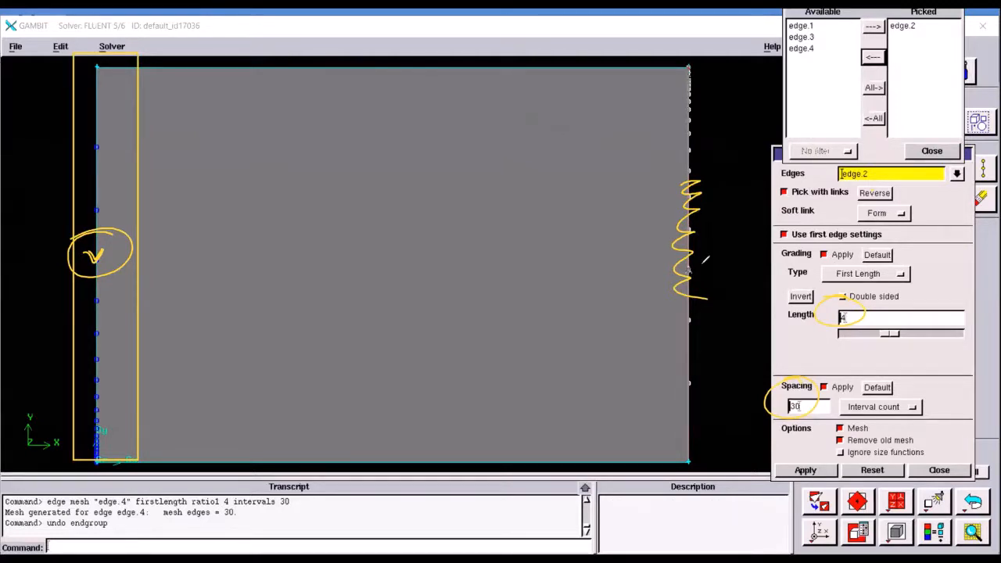
left_click_drag(699, 257, 655, 250)
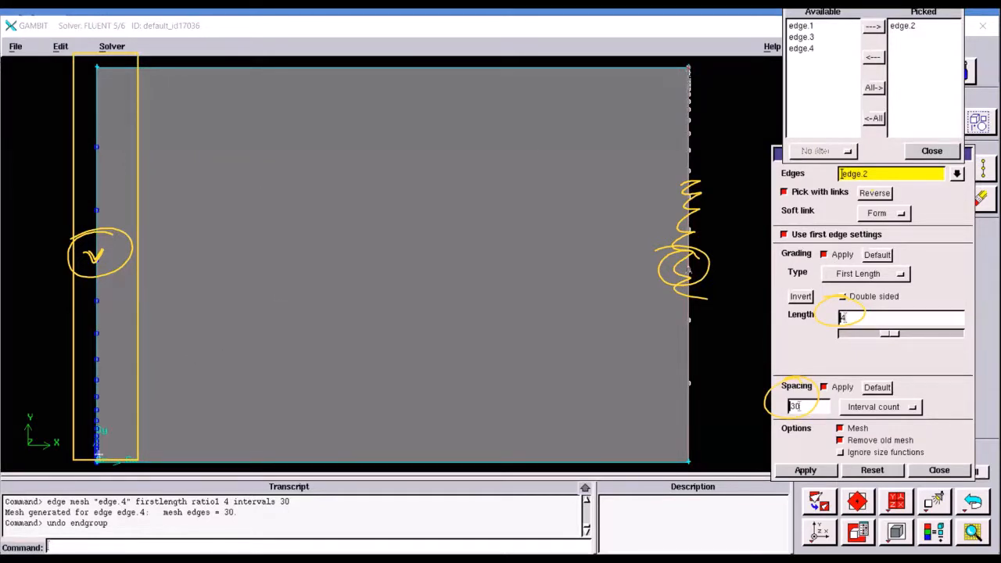
mouse_move(98, 455)
left_mouse_down()
mouse_move(532, 210)
mouse_move(688, 67)
mouse_move(624, 431)
mouse_move(686, 455)
left_mouse_up()
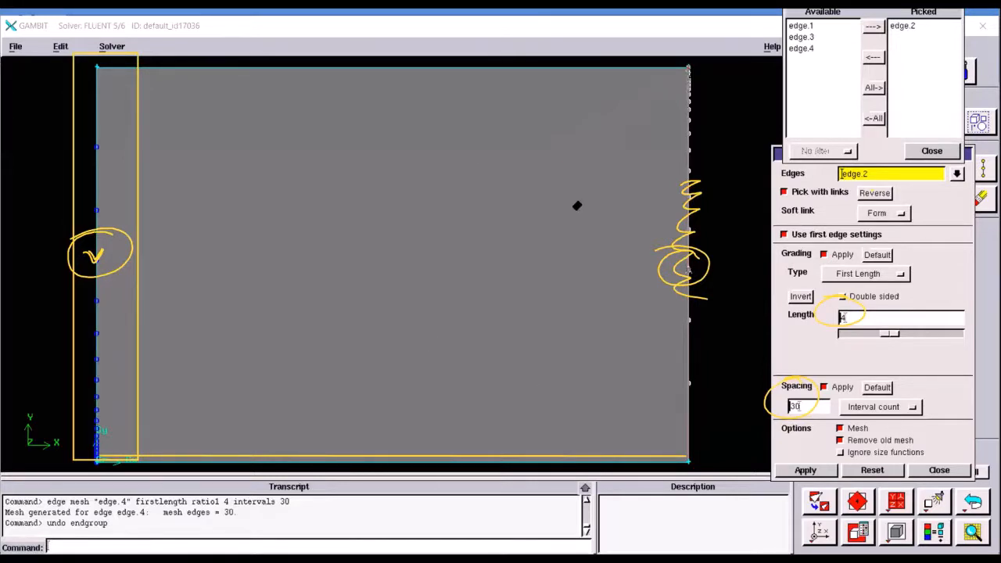
left_click(667, 509)
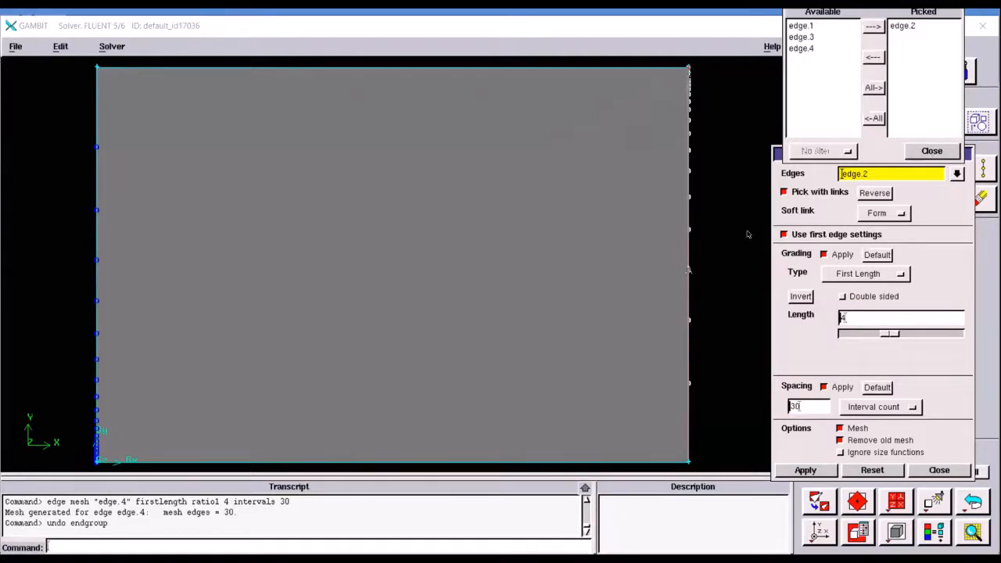
- Reverse the direction of edge.2 and mesh it with a first length of 4 and an interval count of 30
left_click(931, 151)
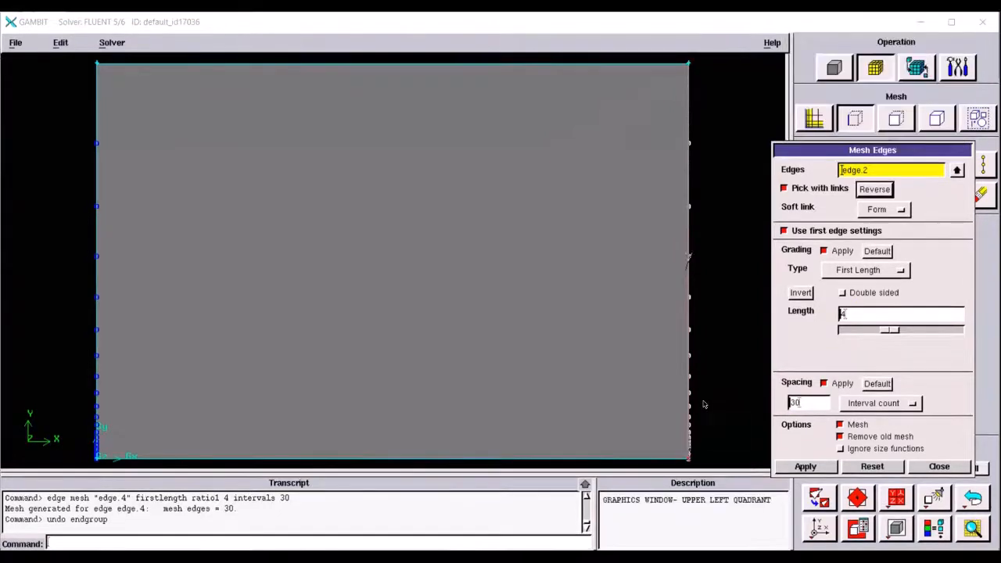
left_click(845, 315)
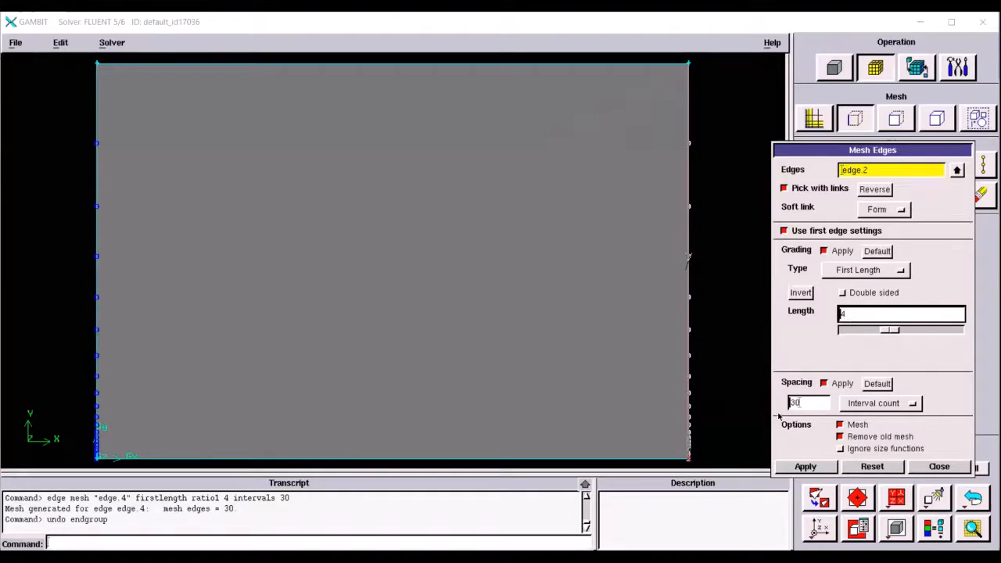
left_click(779, 462)
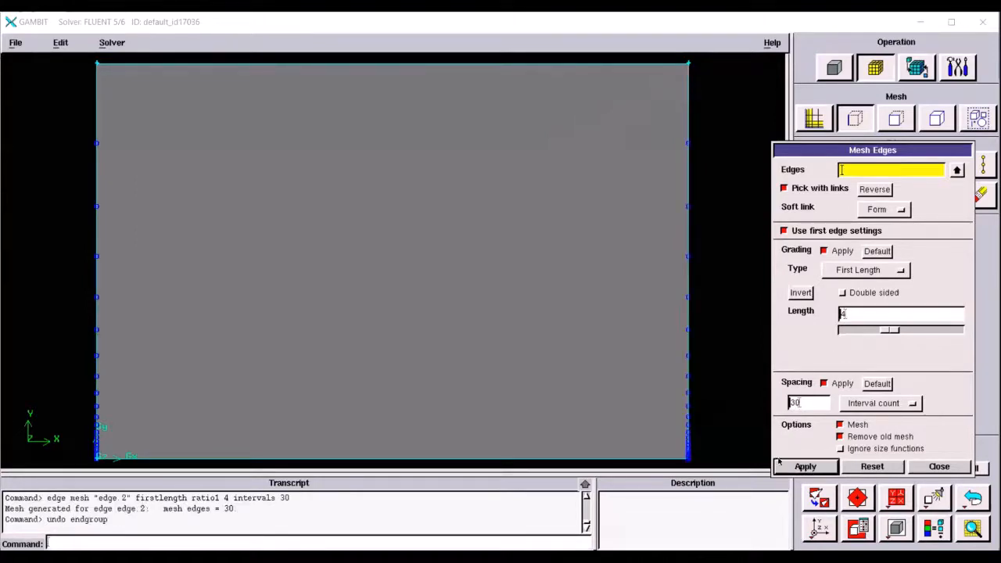
left_click(926, 466)
- Mesh face.1 with Quad elements, the Map type and a spacing of 5 as Shortest edge %
left_click(896, 117)
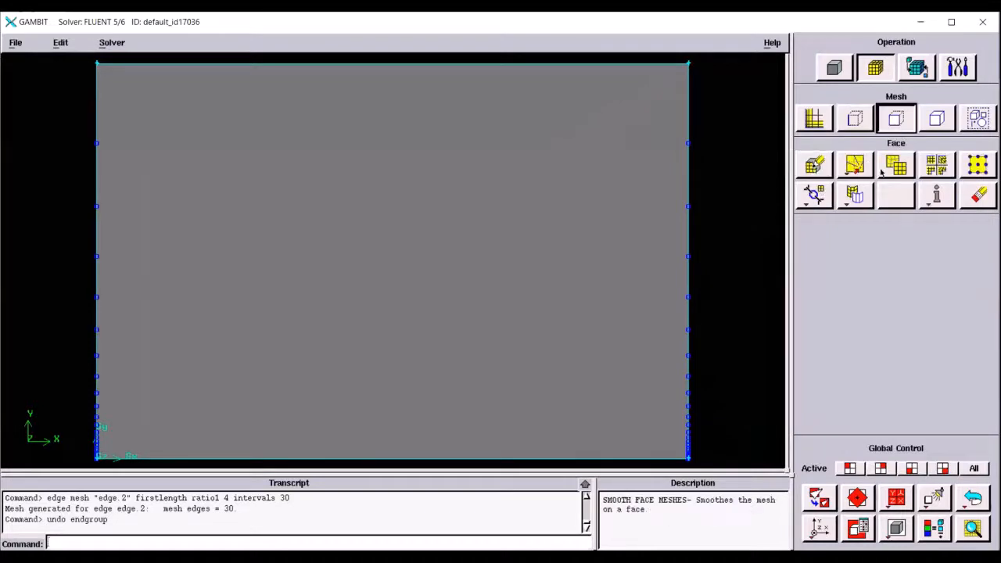
left_click(814, 163)
left_click(980, 239)
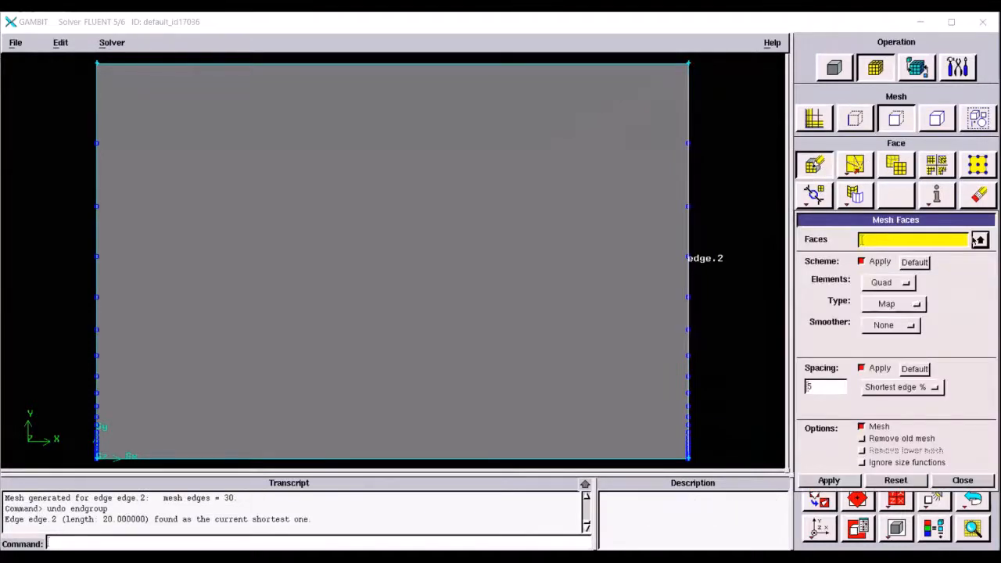
left_click(829, 91)
left_click(897, 94)
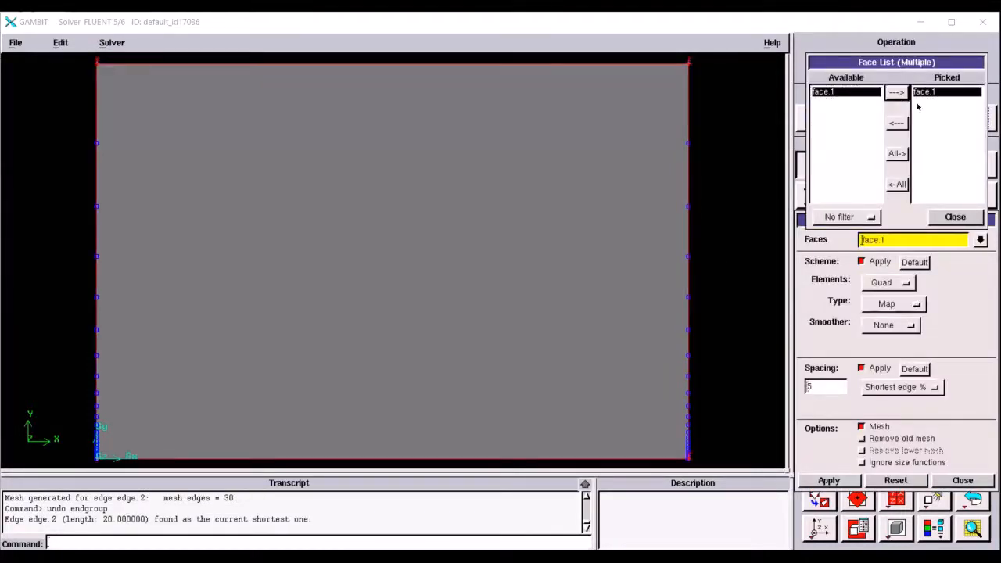
left_click(952, 219)
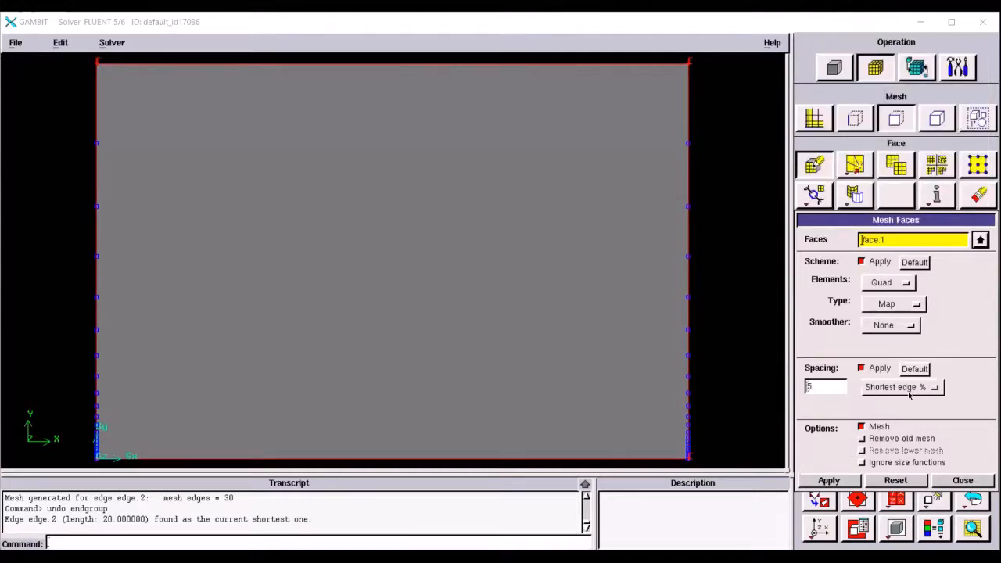
left_click_drag(860, 220, 835, 124)
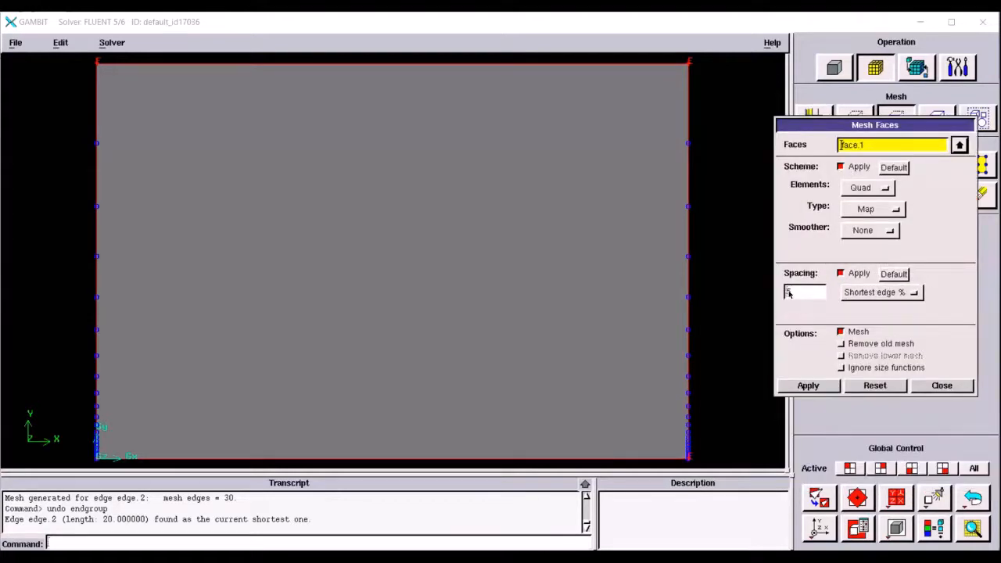
left_click(808, 386)
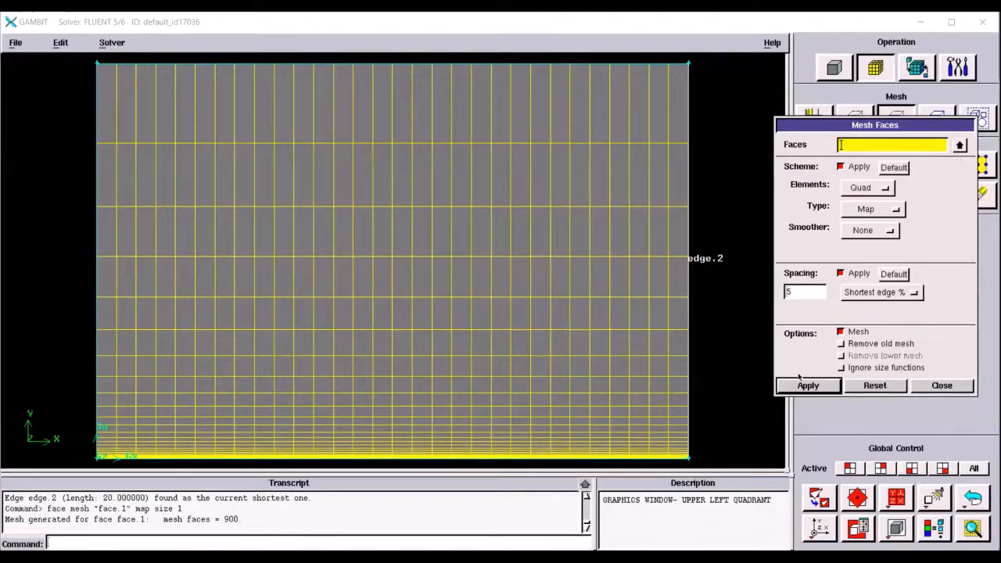
left_click(943, 385)
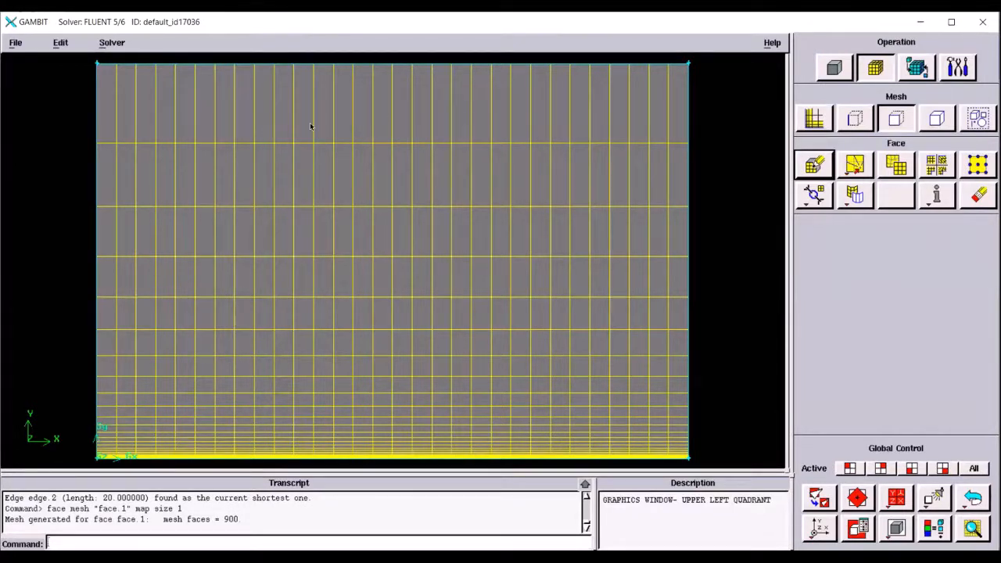
left_click_drag(486, 428, 577, 463)
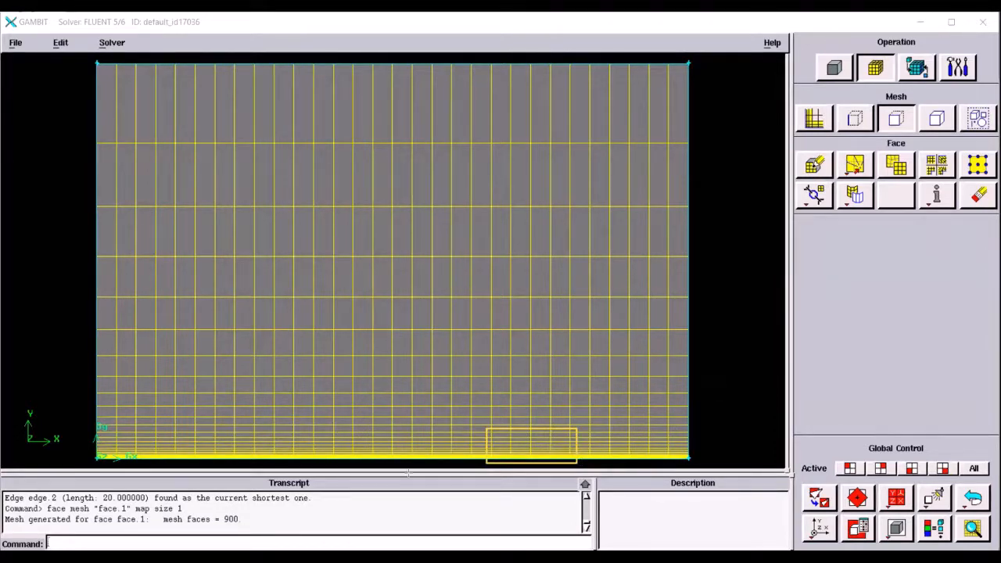
left_click_drag(334, 429, 414, 466)
left_click(402, 442, "shift")
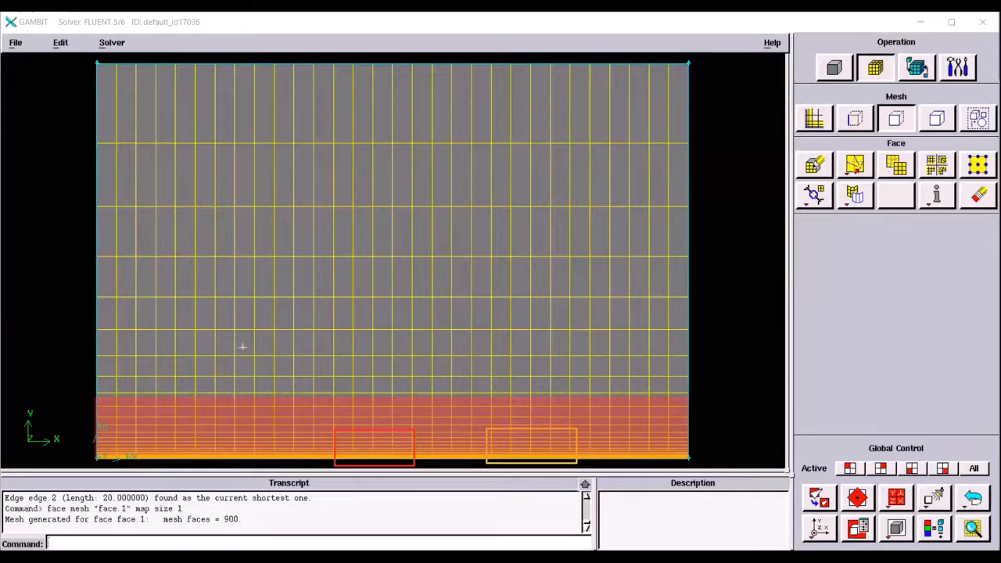
left_click_drag(241, 400, 250, 154)
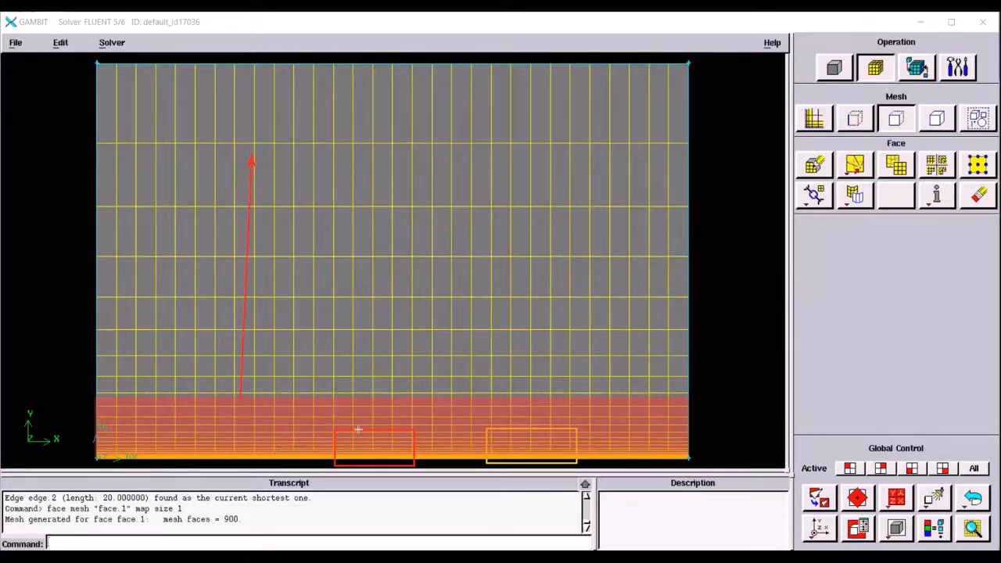
left_click_drag(364, 428, 386, 151)
left_click_drag(486, 414, 488, 155)
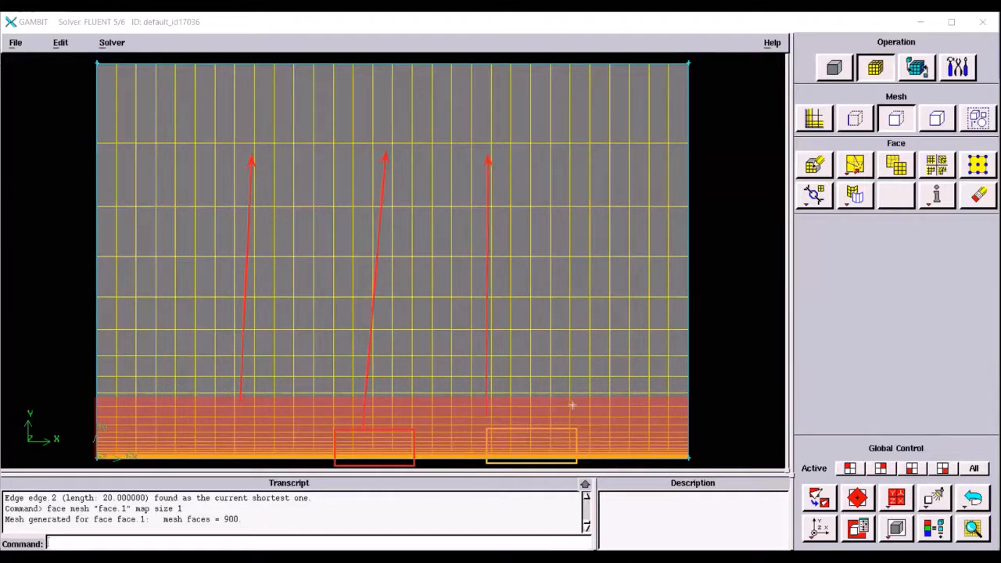
left_click_drag(584, 422, 595, 150)
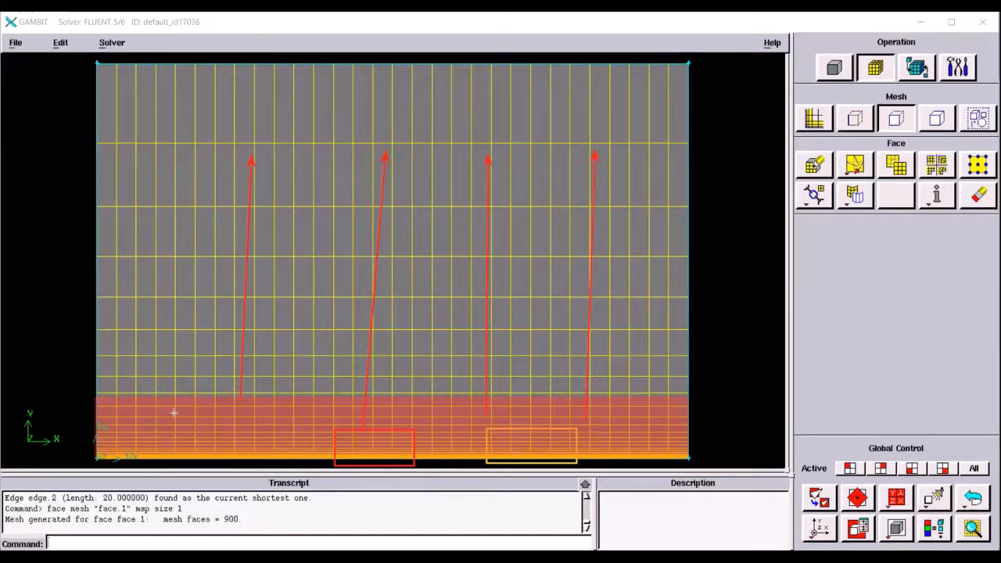
mouse_move(176, 418)
left_mouse_down()
mouse_move(188, 130)
mouse_move(191, 139)
left_mouse_up()
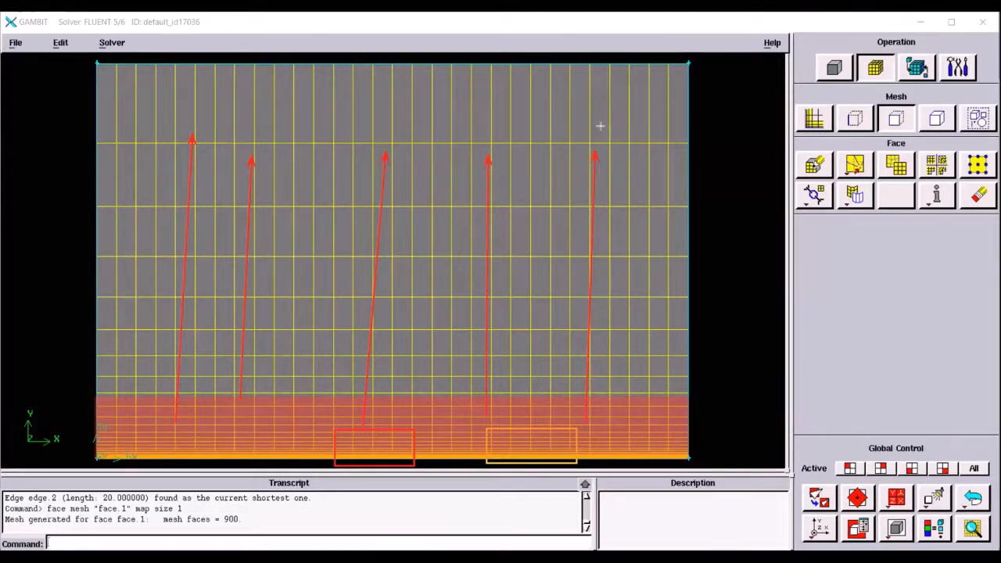
key("Escape")
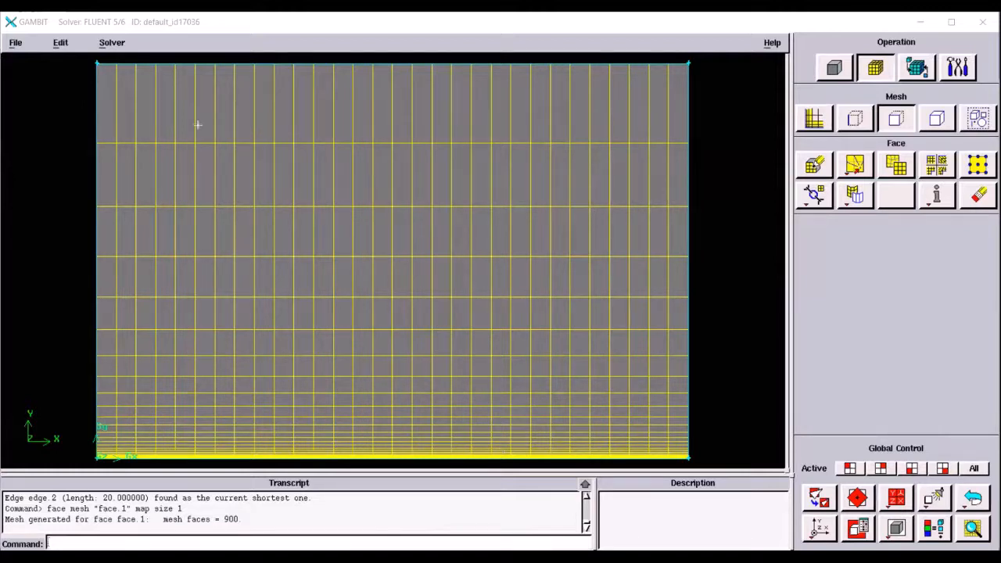
mouse_move(268, 208)
left_mouse_down()
mouse_move(273, 221)
mouse_move(288, 218)
mouse_move(279, 219)
left_mouse_up()
left_click_drag(308, 205, 307, 216)
mouse_move(302, 210)
left_mouse_down()
mouse_move(312, 208)
mouse_move(294, 207)
mouse_move(335, 210)
mouse_move(345, 248)
left_mouse_up()
left_click_drag(362, 207, 390, 209)
mouse_move(213, 255)
left_mouse_down()
mouse_move(403, 208)
mouse_move(418, 186)
mouse_move(473, 192)
left_mouse_up()
left_click_drag(479, 177, 482, 217)
left_click_drag(508, 178, 557, 179)
left_click_drag(558, 175, 565, 139)
left_click_drag(442, 209, 560, 187)
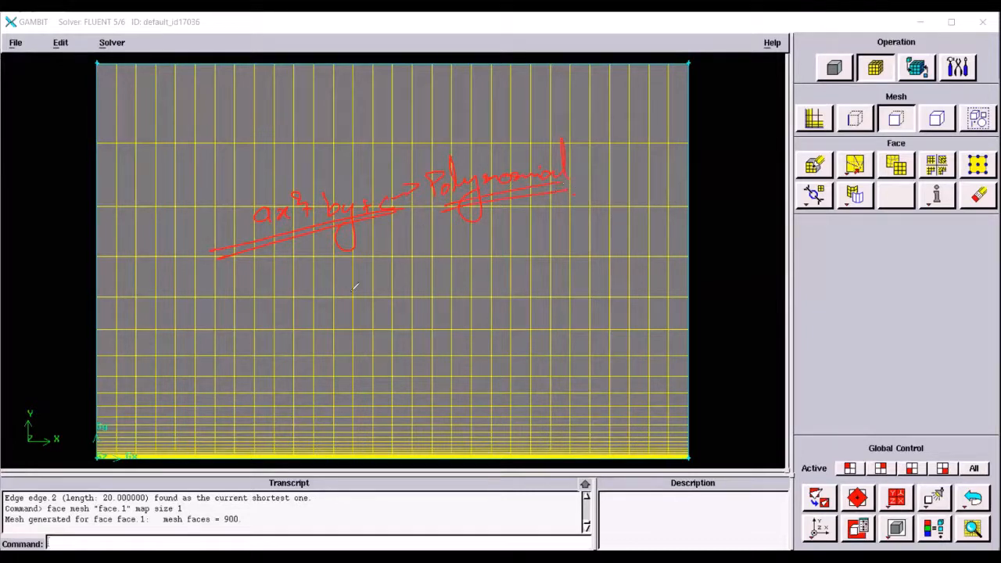
left_click_drag(356, 291, 357, 300)
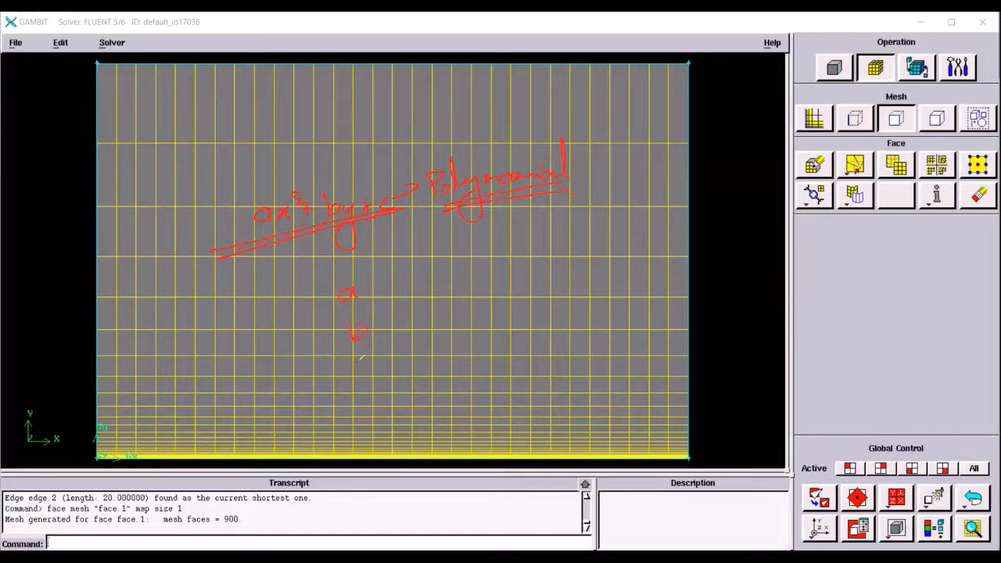
left_click_drag(371, 357, 407, 365)
left_click_drag(335, 311, 374, 316)
left_click(497, 458)
mouse_move(523, 440)
left_mouse_down()
mouse_move(532, 457)
mouse_move(539, 449)
left_mouse_up()
mouse_move(536, 232)
left_mouse_down()
mouse_move(537, 252)
mouse_move(556, 234)
mouse_move(573, 255)
left_mouse_up()
mouse_move(572, 212)
left_mouse_down()
mouse_move(524, 262)
mouse_move(551, 213)
left_mouse_up()
left_click_drag(529, 220, 591, 256)
left_click_drag(525, 272, 579, 205)
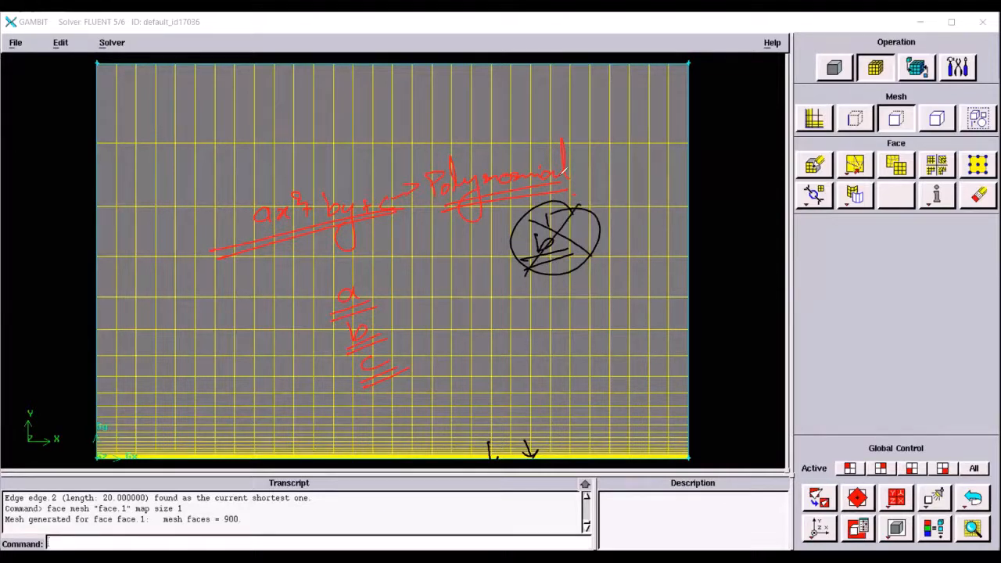
mouse_move(614, 210)
left_mouse_down()
mouse_move(513, 254)
mouse_move(549, 259)
mouse_move(549, 209)
left_mouse_up()
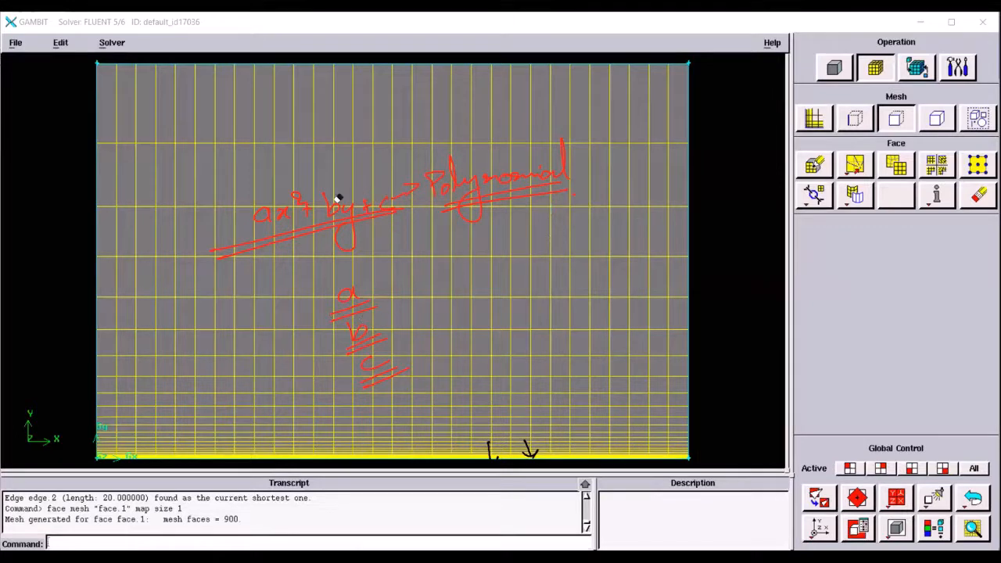
mouse_move(340, 188)
left_mouse_down()
mouse_move(378, 300)
mouse_move(414, 361)
mouse_move(375, 352)
mouse_move(277, 206)
mouse_move(588, 165)
mouse_move(556, 188)
mouse_move(548, 167)
mouse_move(458, 166)
mouse_move(380, 208)
mouse_move(345, 307)
left_mouse_up()
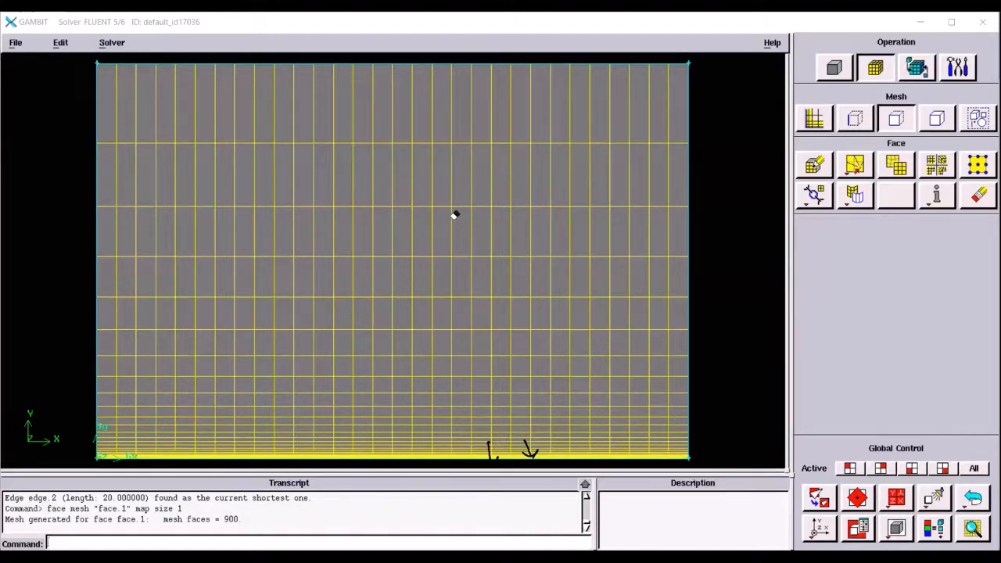
left_click_drag(540, 441, 541, 447)
mouse_move(429, 454)
left_mouse_down()
mouse_move(418, 444)
mouse_move(474, 445)
left_mouse_up()
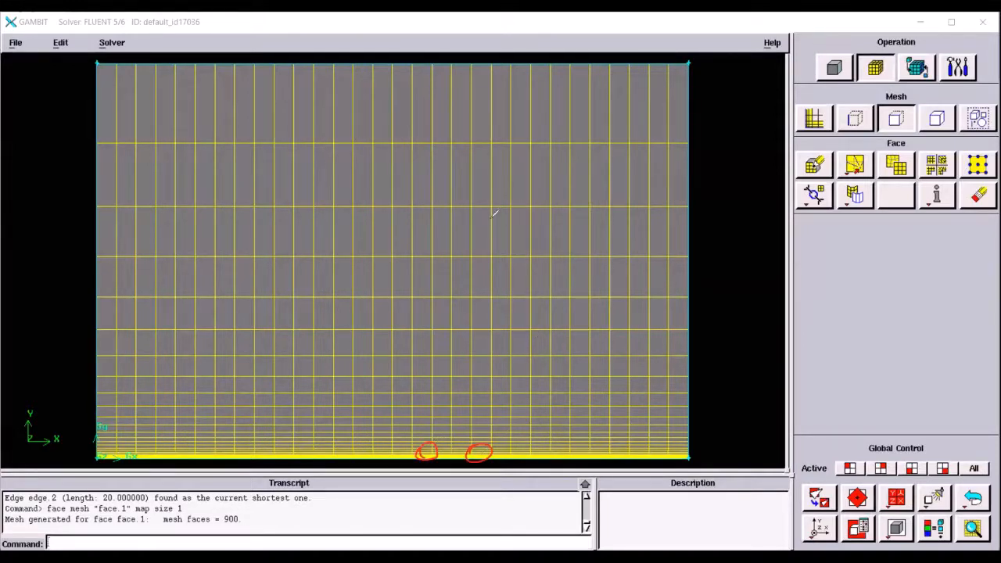
left_click_drag(496, 209, 531, 243)
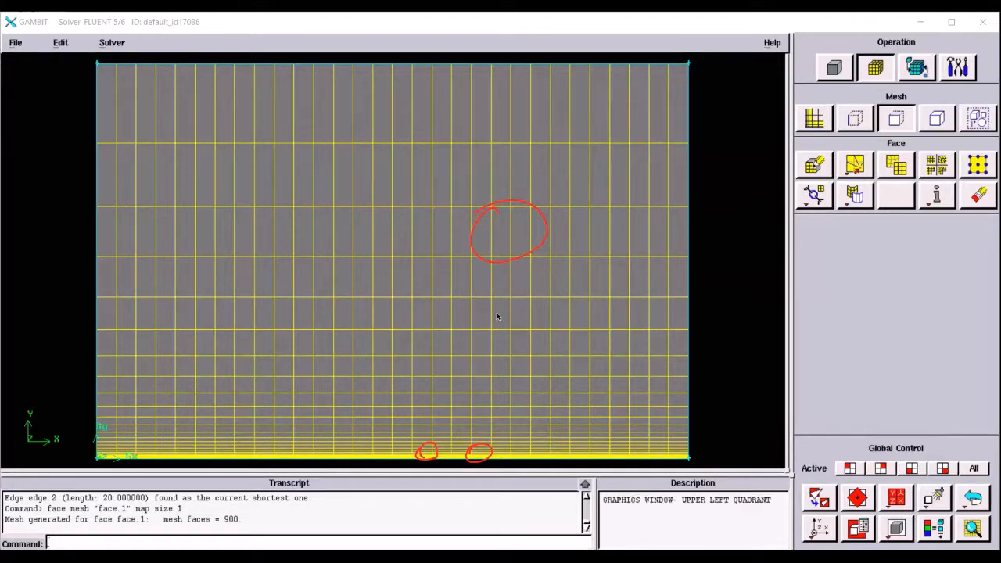
left_click_drag(483, 310, 618, 461, "ctrl")
left_click(819, 497)
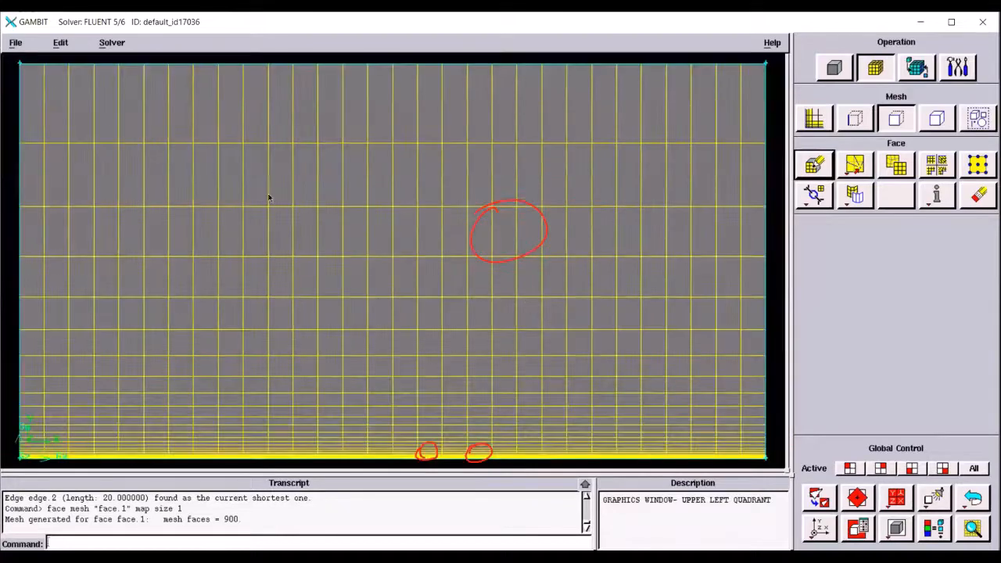
left_click_drag(613, 455, 616, 467)
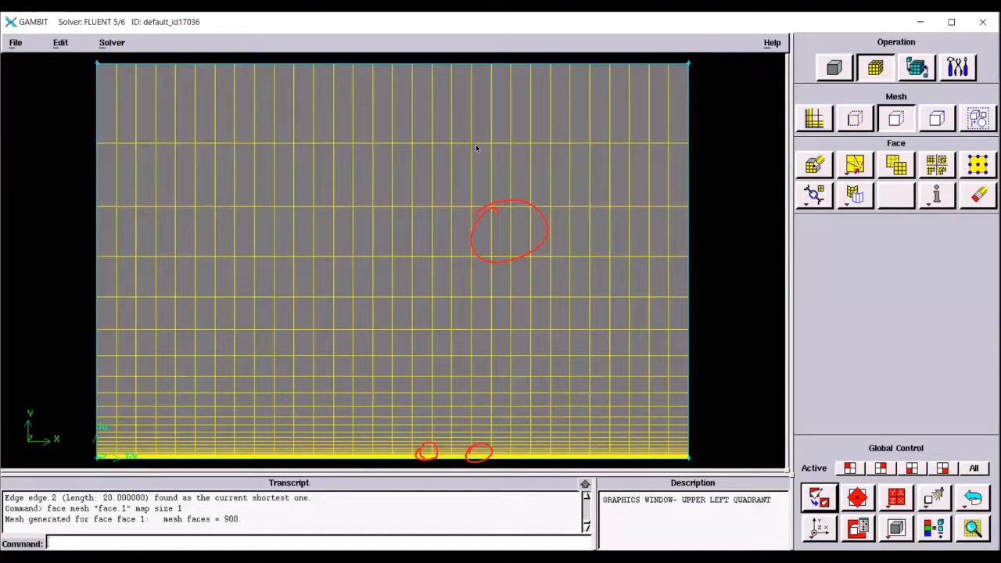
left_click_drag(558, 179, 462, 494)
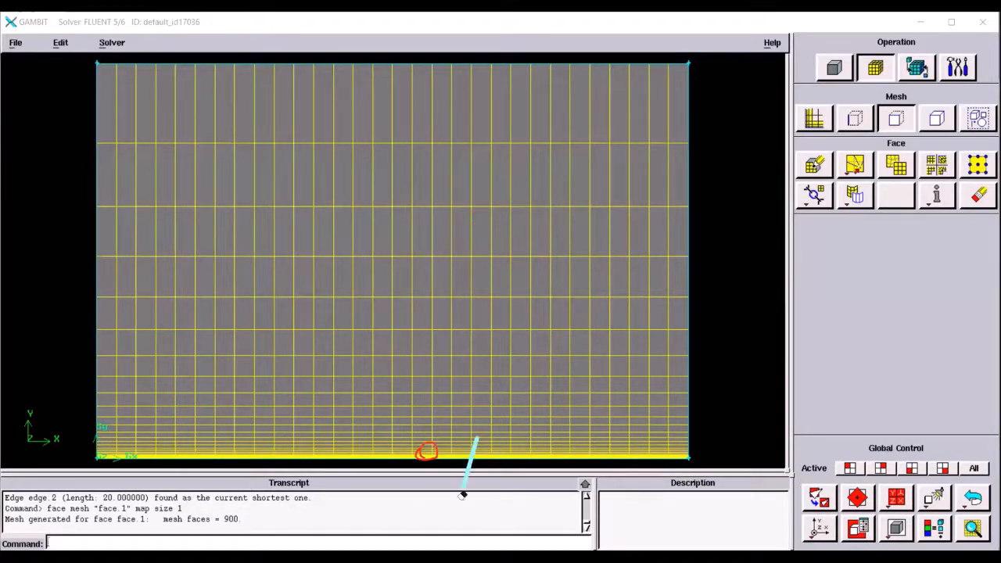
left_click_drag(418, 437, 433, 460)
mouse_move(315, 207)
left_mouse_down()
mouse_move(322, 224)
mouse_move(313, 219)
mouse_move(348, 232)
mouse_move(361, 213)
mouse_move(353, 223)
left_mouse_up()
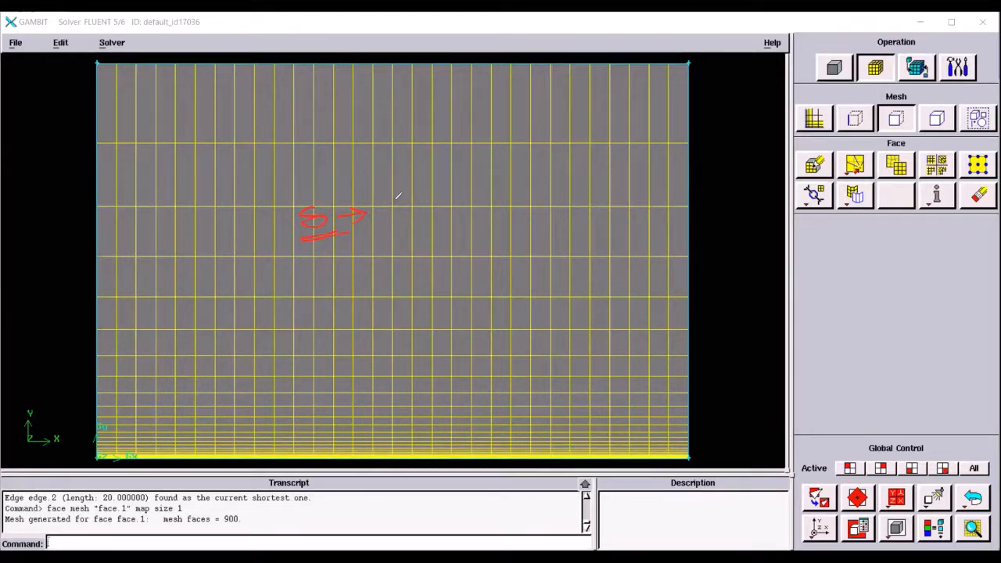
left_click_drag(397, 202, 415, 224)
left_click_drag(432, 197, 432, 230)
left_click_drag(312, 181, 322, 186)
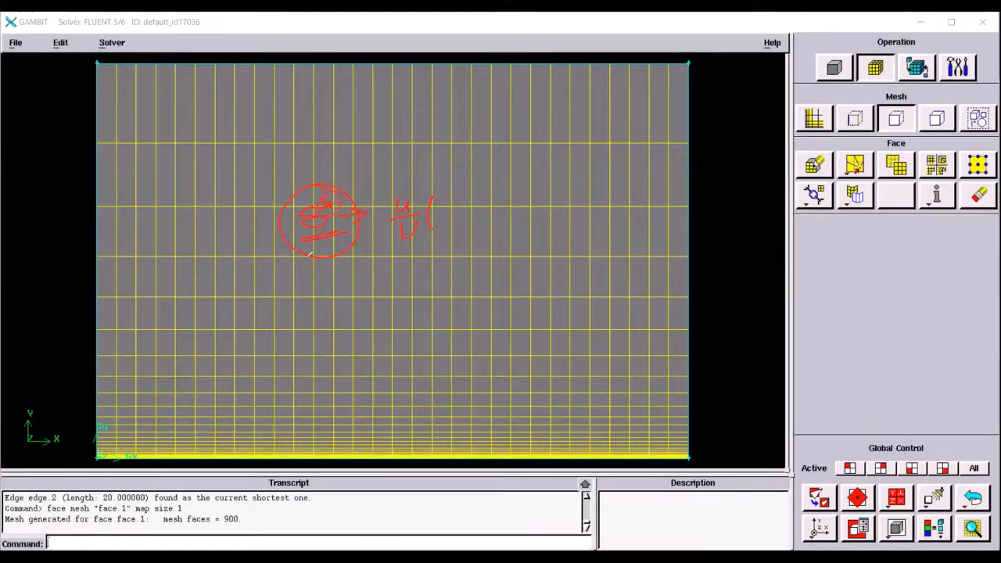
left_click_drag(334, 246, 303, 255)
mouse_move(280, 223)
left_mouse_down()
mouse_move(229, 248)
mouse_move(250, 251)
mouse_move(254, 457)
mouse_move(267, 447)
left_mouse_up()
left_click_drag(477, 213, 497, 215)
mouse_move(482, 208)
left_mouse_down()
mouse_move(482, 225)
mouse_move(581, 223)
left_mouse_up()
left_click_drag(519, 241, 594, 229)
left_click_drag(711, 196, 763, 205)
mouse_move(699, 218)
left_mouse_down()
mouse_move(763, 216)
mouse_move(709, 249)
mouse_move(585, 417)
mouse_move(574, 453)
left_mouse_up()
mouse_move(731, 254)
left_mouse_down()
mouse_move(733, 267)
mouse_move(749, 269)
mouse_move(729, 291)
mouse_move(771, 262)
mouse_move(738, 290)
mouse_move(779, 285)
left_mouse_up()
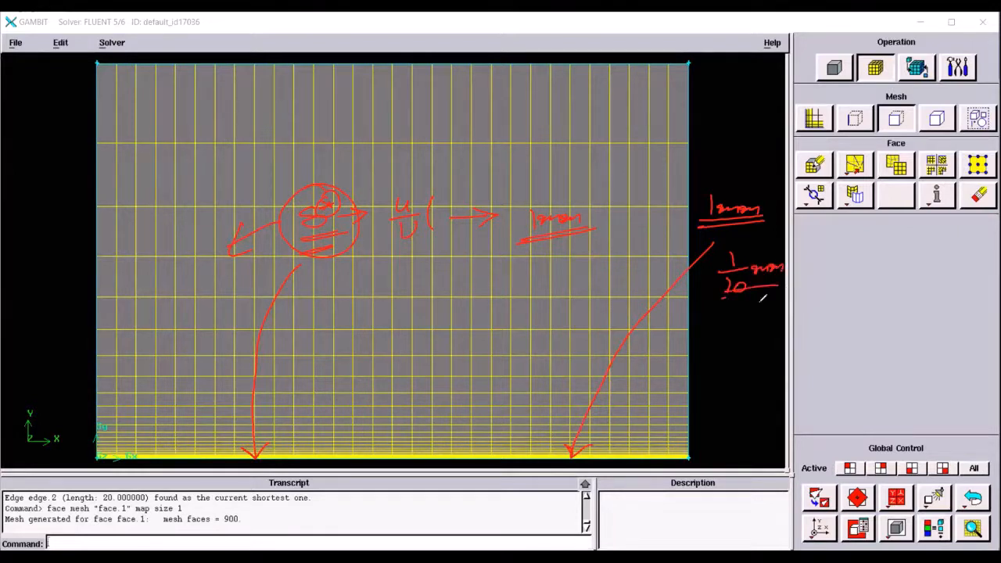
left_click_drag(720, 298, 786, 290)
mouse_move(753, 232)
left_mouse_down()
mouse_move(696, 260)
mouse_move(716, 249)
left_mouse_up()
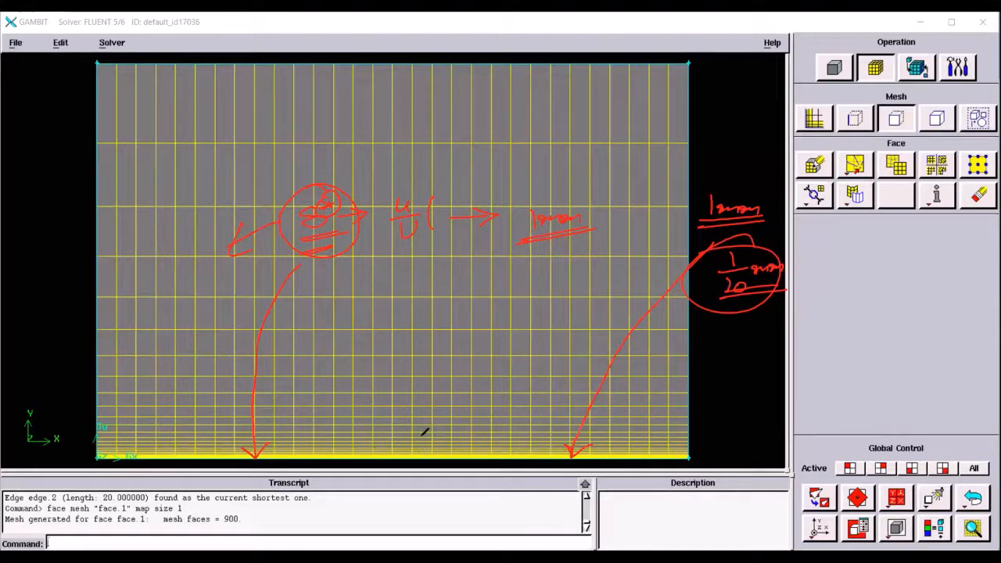
left_click_drag(415, 394, 422, 459)
mouse_move(444, 402)
left_mouse_down()
mouse_move(422, 459)
mouse_move(452, 435)
left_mouse_up()
mouse_move(436, 433)
left_mouse_down()
mouse_move(452, 434)
mouse_move(438, 421)
left_mouse_up()
key("e")
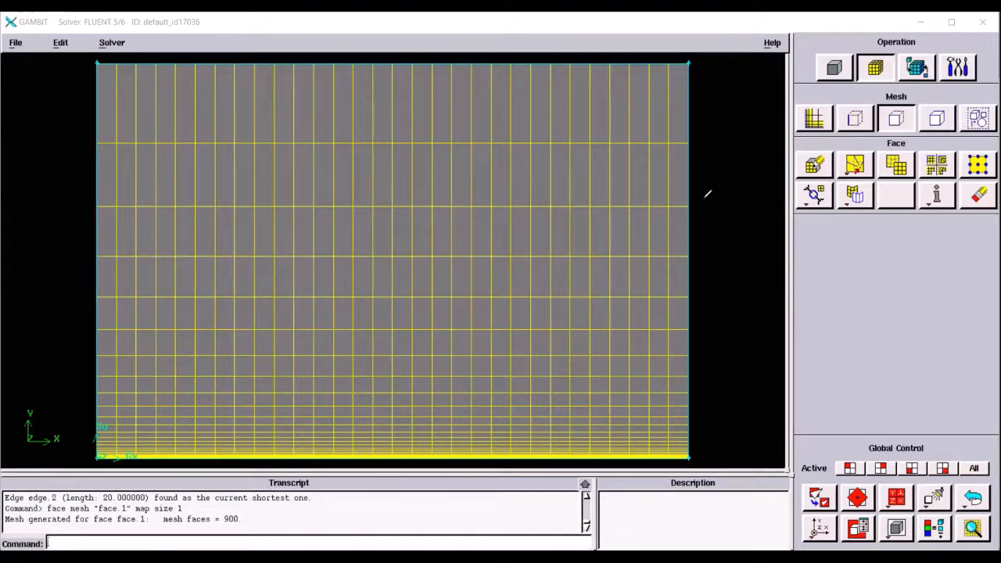
mouse_move(705, 198)
left_mouse_down()
mouse_move(703, 211)
mouse_move(700, 192)
mouse_move(729, 206)
mouse_move(770, 199)
mouse_move(782, 208)
left_mouse_up()
mouse_move(718, 220)
left_mouse_down()
mouse_move(774, 219)
mouse_move(763, 224)
left_mouse_up()
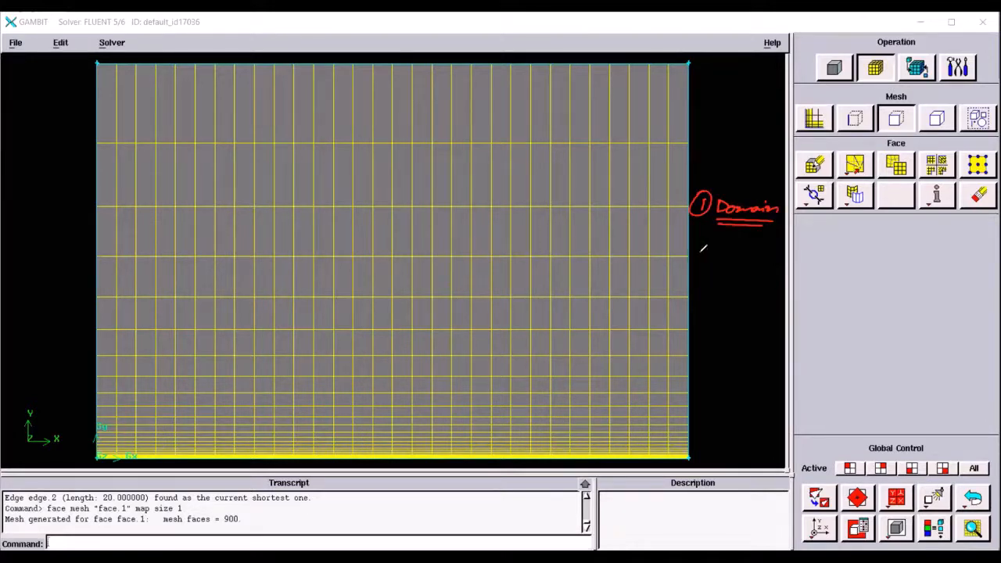
mouse_move(692, 251)
left_mouse_down()
mouse_move(712, 266)
mouse_move(766, 258)
mouse_move(808, 272)
left_mouse_up()
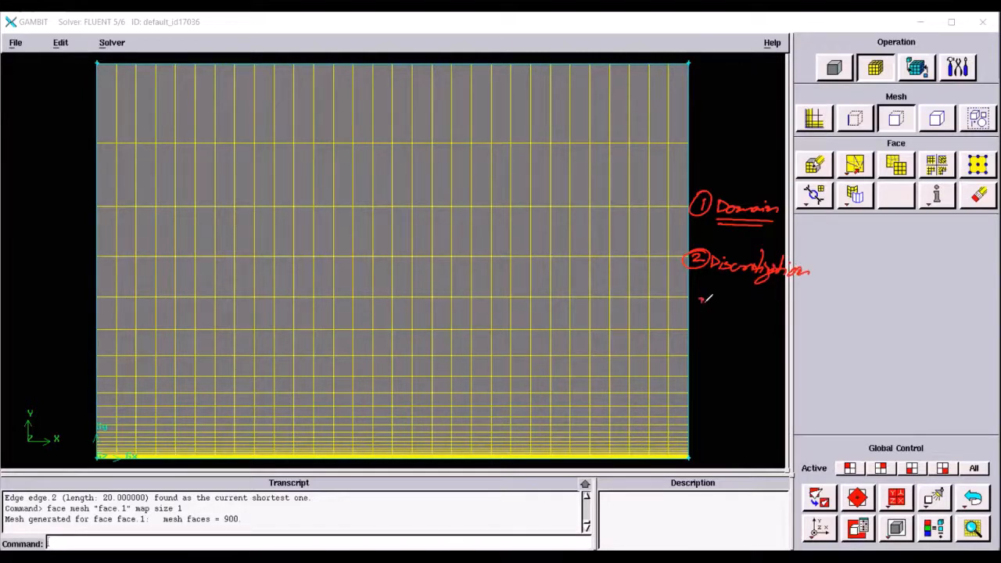
mouse_move(692, 296)
left_mouse_down()
mouse_move(696, 316)
mouse_move(718, 296)
mouse_move(739, 308)
mouse_move(799, 301)
mouse_move(870, 313)
left_mouse_up()
left_click_drag(725, 326, 824, 330)
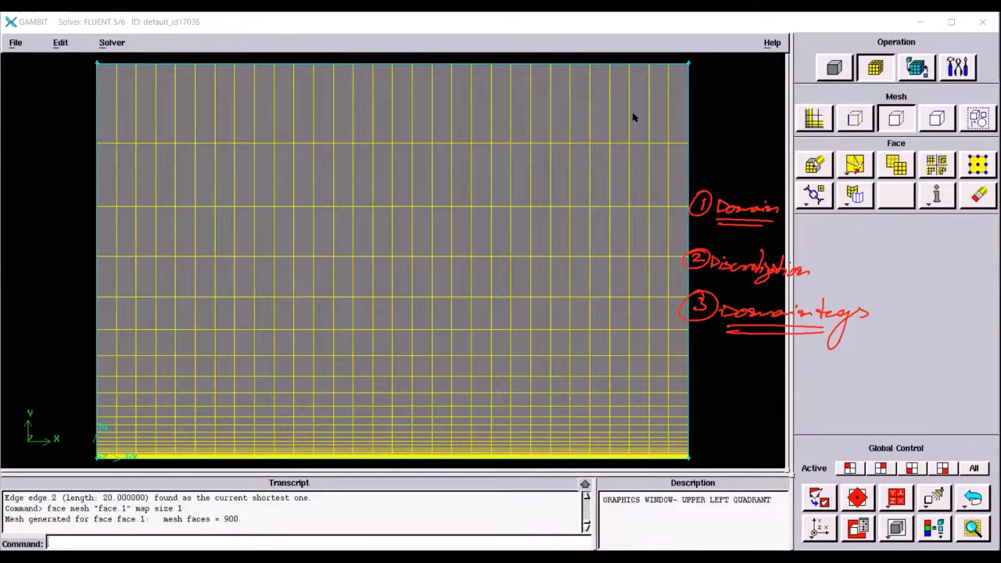
key("Escape")
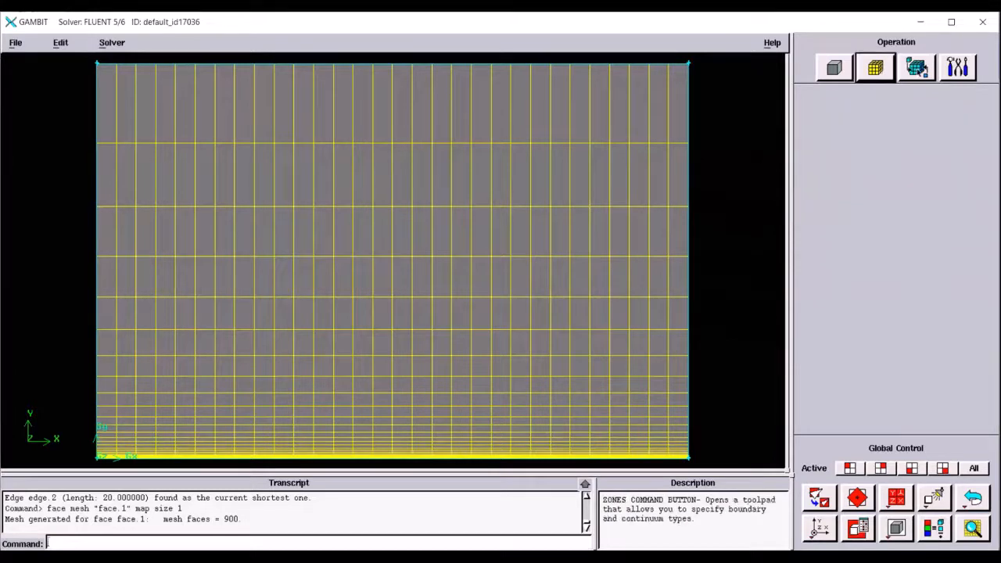
- Open the boundary type specification form for the zones and view the available boundary types
left_click(916, 69)
left_click(875, 121)
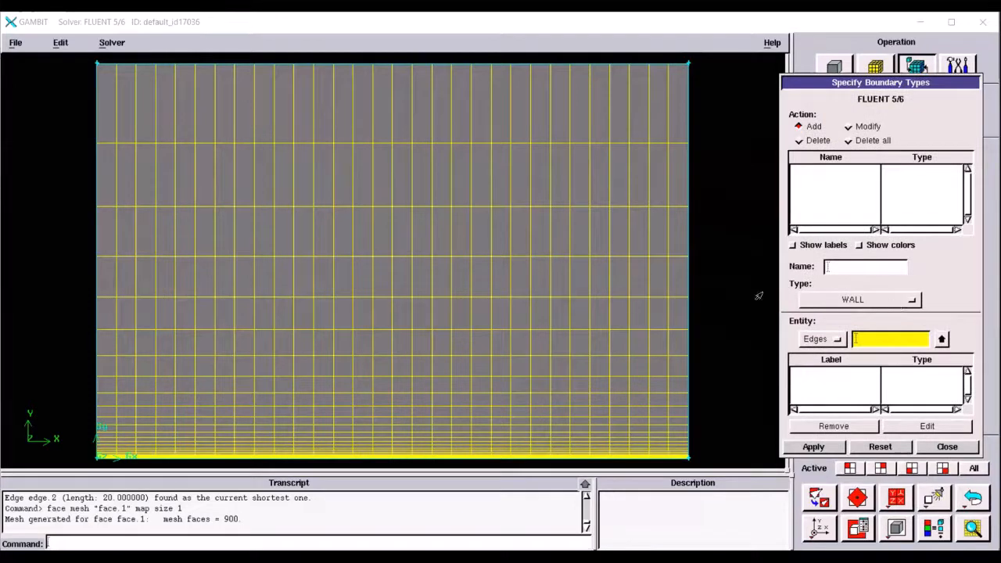
left_click(891, 303)
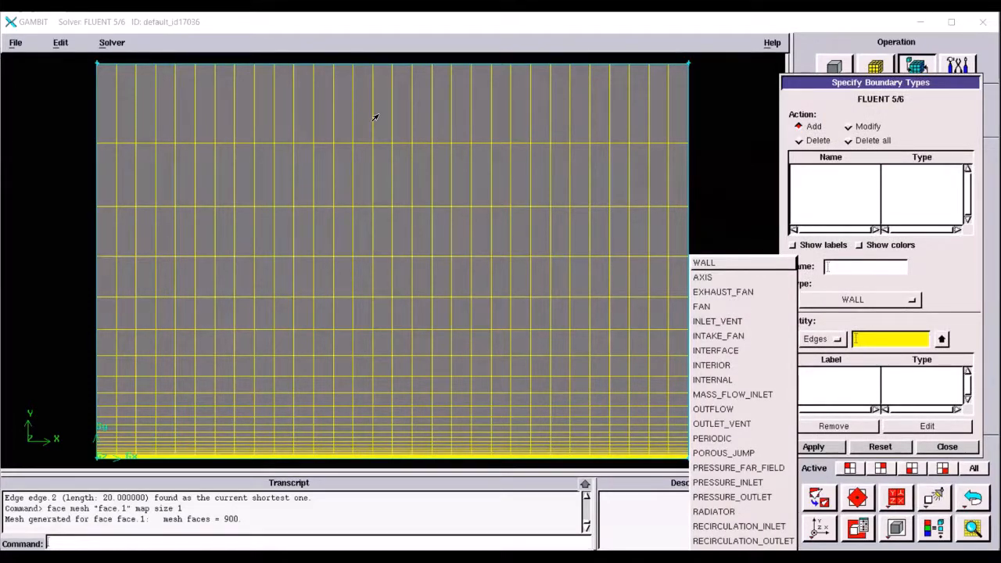
mouse_move(104, 228)
left_mouse_down()
mouse_move(112, 270)
mouse_move(157, 256)
left_mouse_up()
mouse_move(147, 253)
left_mouse_down()
mouse_move(164, 249)
mouse_move(121, 280)
mouse_move(175, 268)
left_mouse_up()
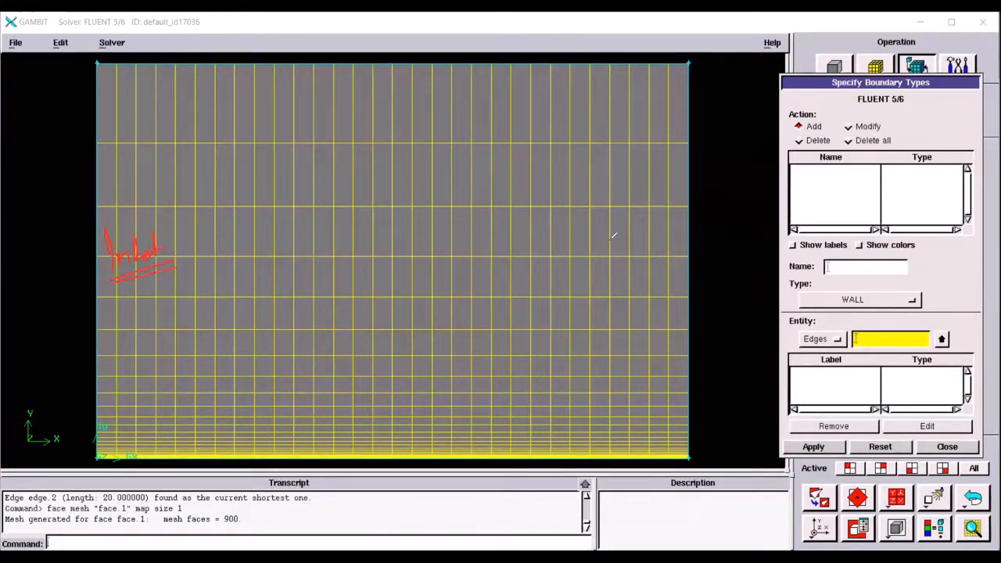
mouse_move(614, 235)
left_mouse_down()
mouse_move(657, 241)
mouse_move(671, 218)
left_mouse_up()
mouse_move(676, 254)
left_mouse_down()
mouse_move(609, 268)
mouse_move(685, 262)
left_mouse_up()
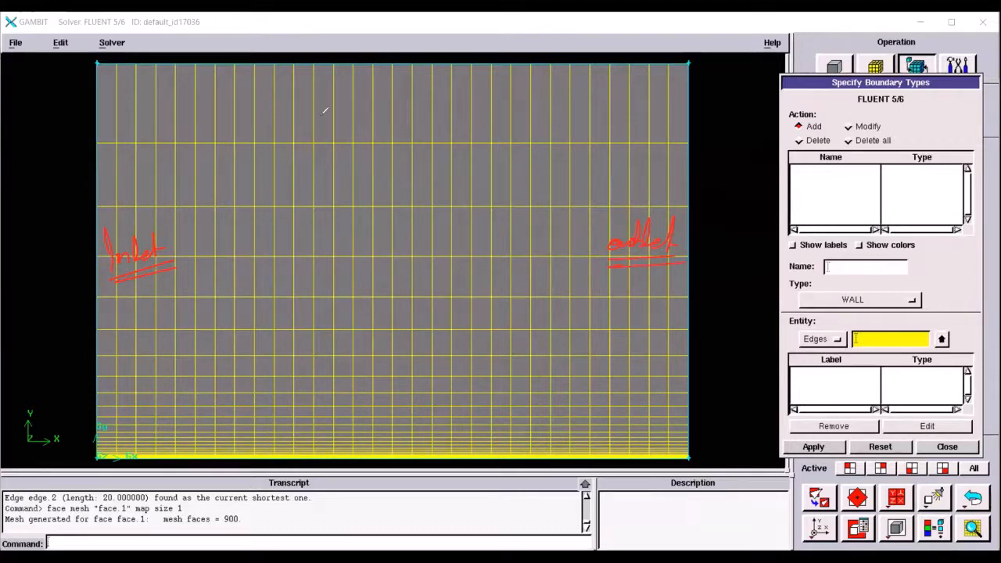
mouse_move(354, 62)
left_mouse_down()
mouse_move(356, 75)
mouse_move(416, 79)
left_mouse_up()
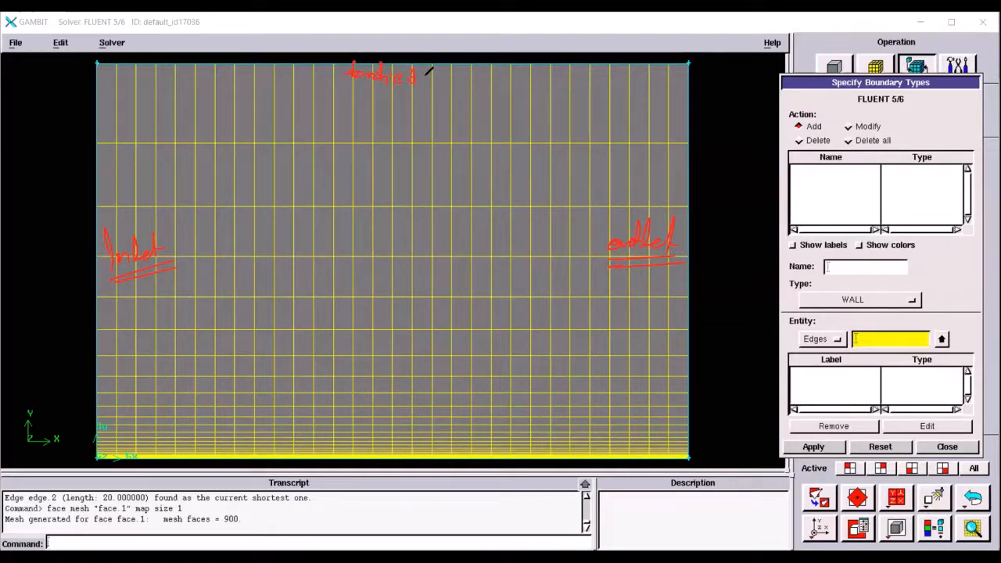
left_click_drag(350, 89, 413, 94)
mouse_move(325, 456)
left_mouse_down()
mouse_move(399, 389)
mouse_move(435, 399)
mouse_move(536, 391)
mouse_move(502, 404)
left_mouse_up()
left_click_drag(389, 419, 457, 423)
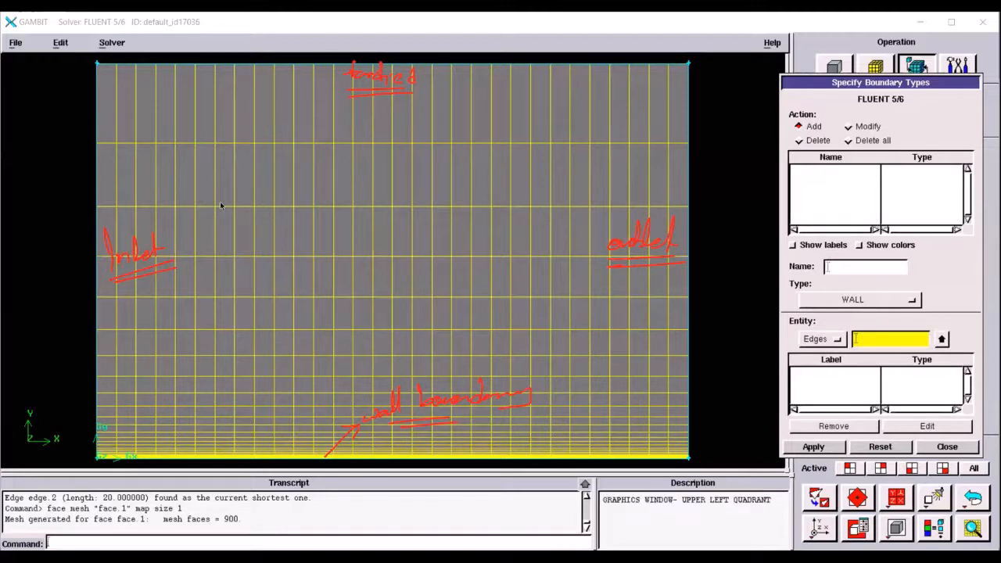
- Create a VELOCITY_INLET boundary named inlet on edge.4 and show the boundary labels
left_click(842, 267)
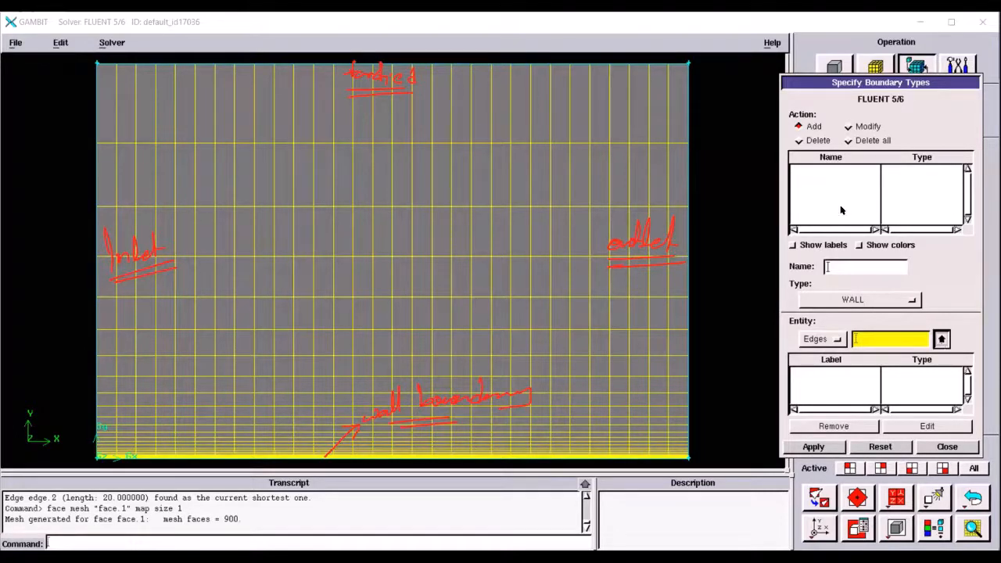
left_click(942, 340)
left_click(788, 225)
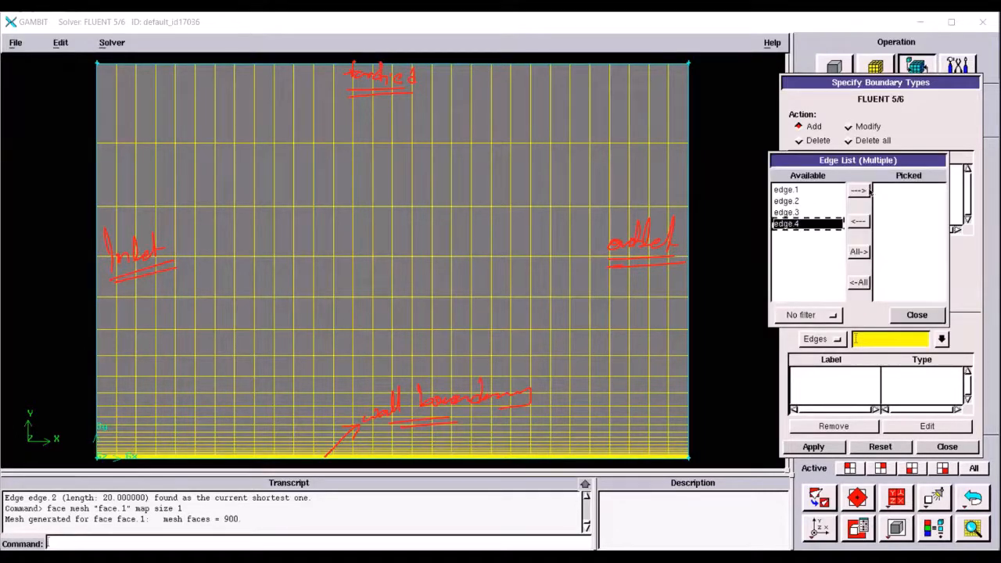
left_click(864, 190)
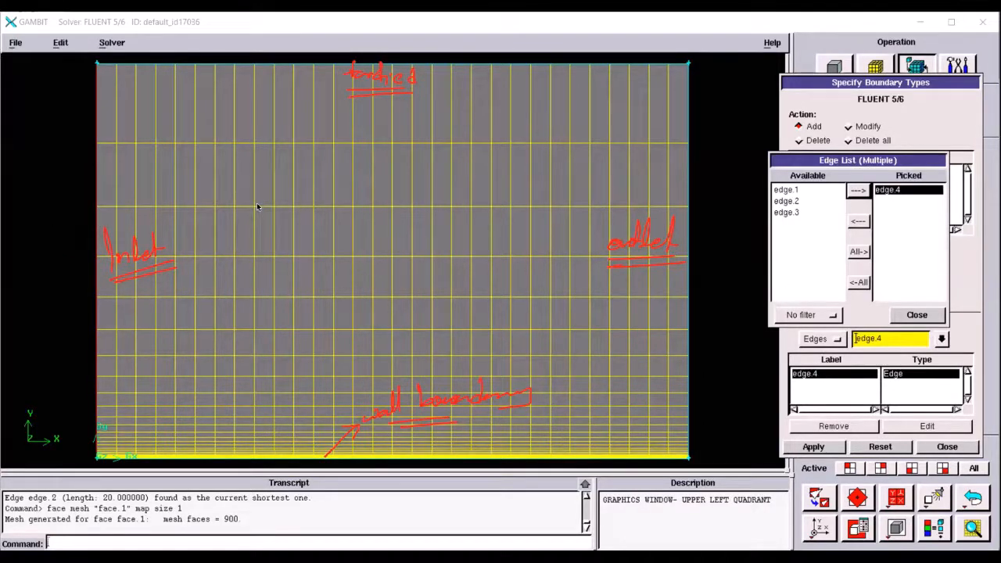
left_click(909, 317)
left_click(852, 300)
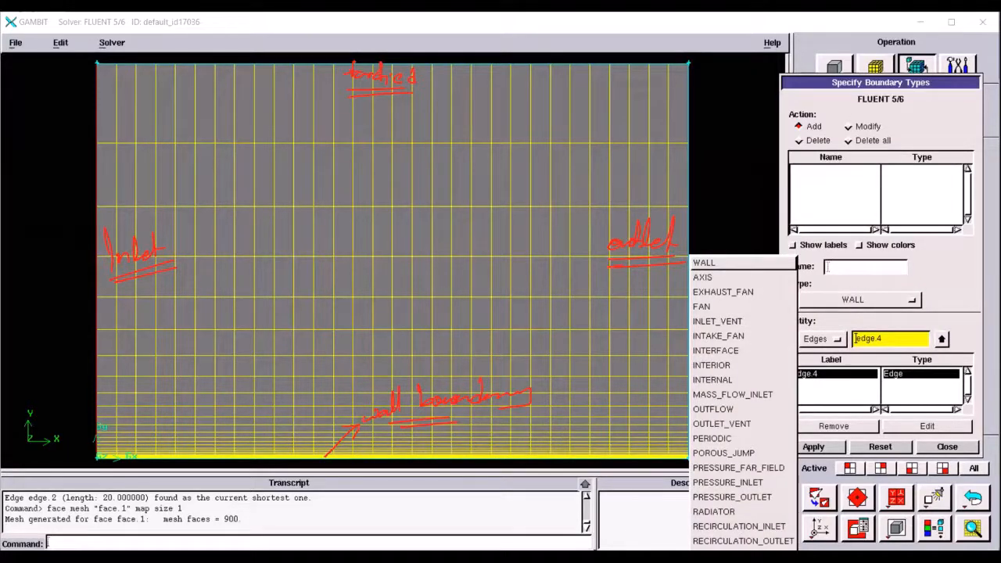
left_click(728, 561)
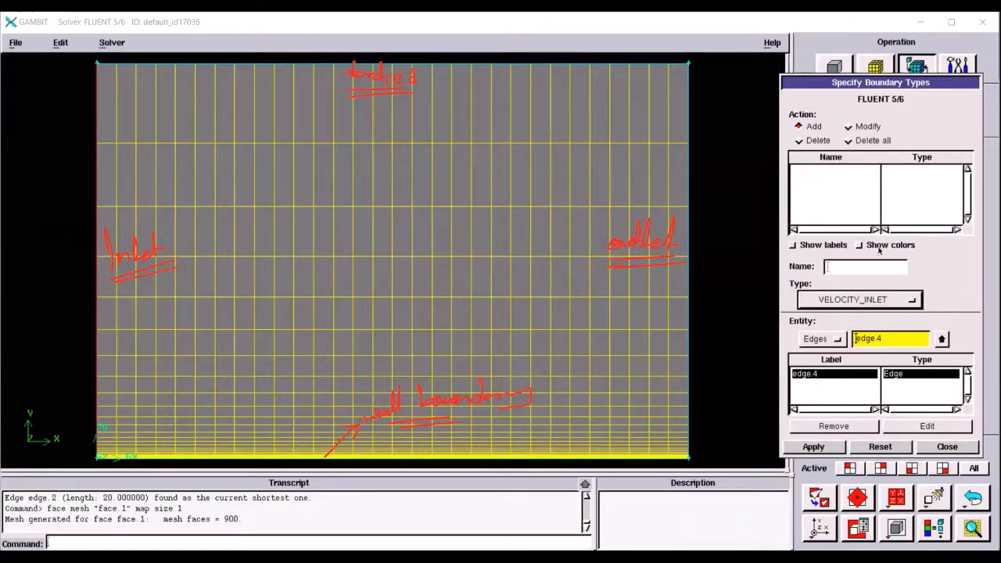
left_click(841, 269)
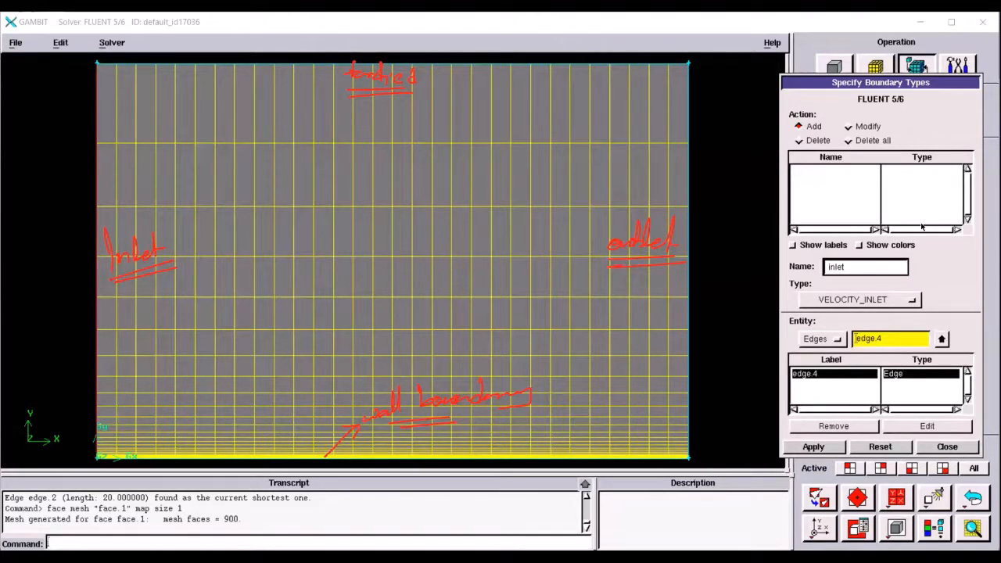
type("inlet")
left_click_drag(856, 90, 840, 41)
key("Return")
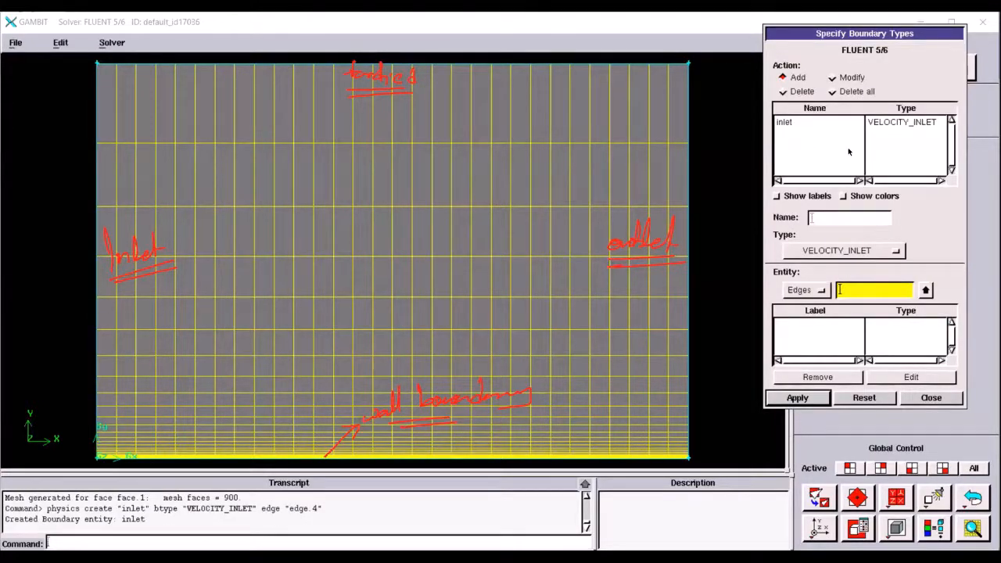
left_click(776, 196)
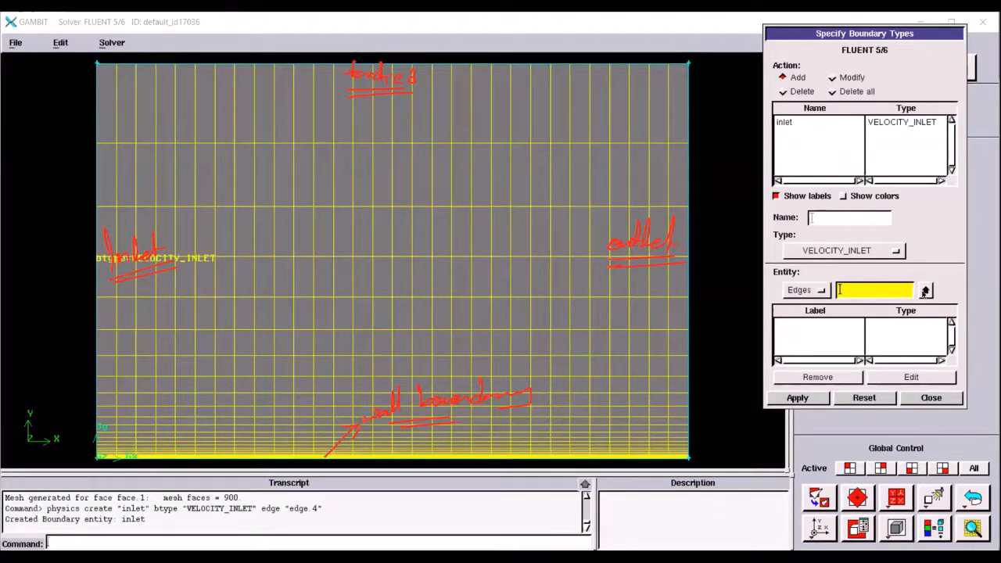
- Create a PRESSURE_OUTLET boundary named outlet on edge.2
left_click(925, 291)
left_click(770, 152)
left_click(842, 142)
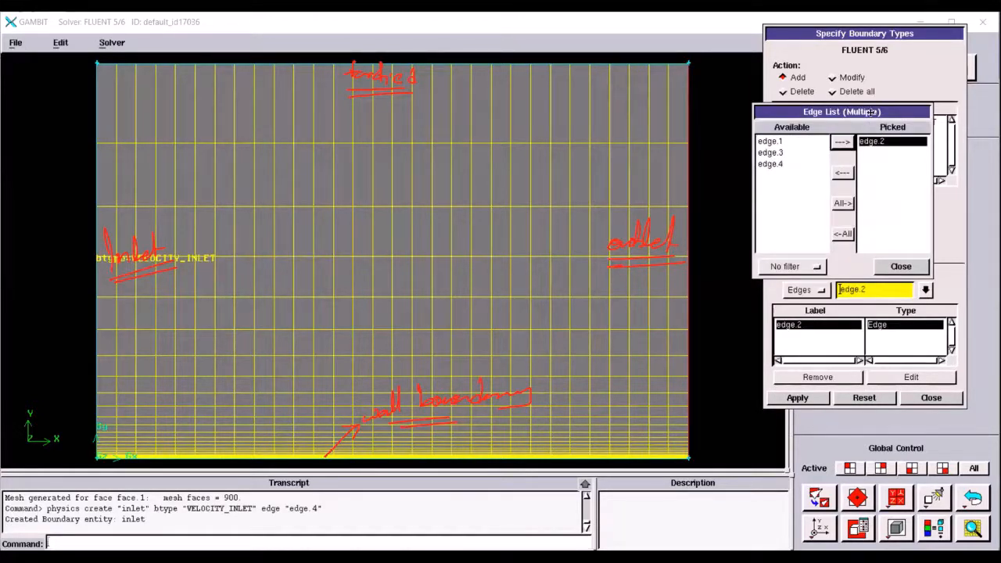
left_click_drag(868, 111, 721, 289)
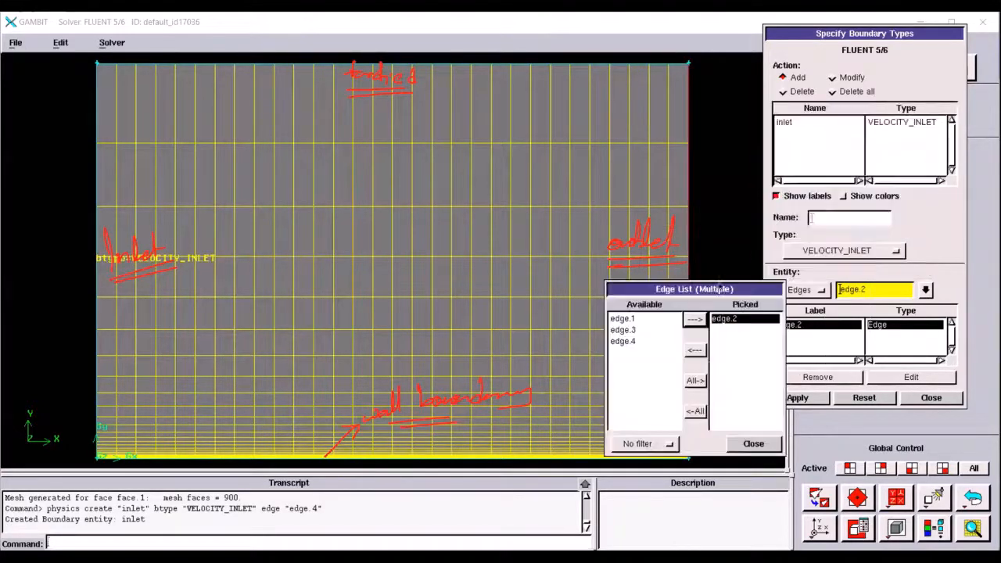
left_click(861, 249)
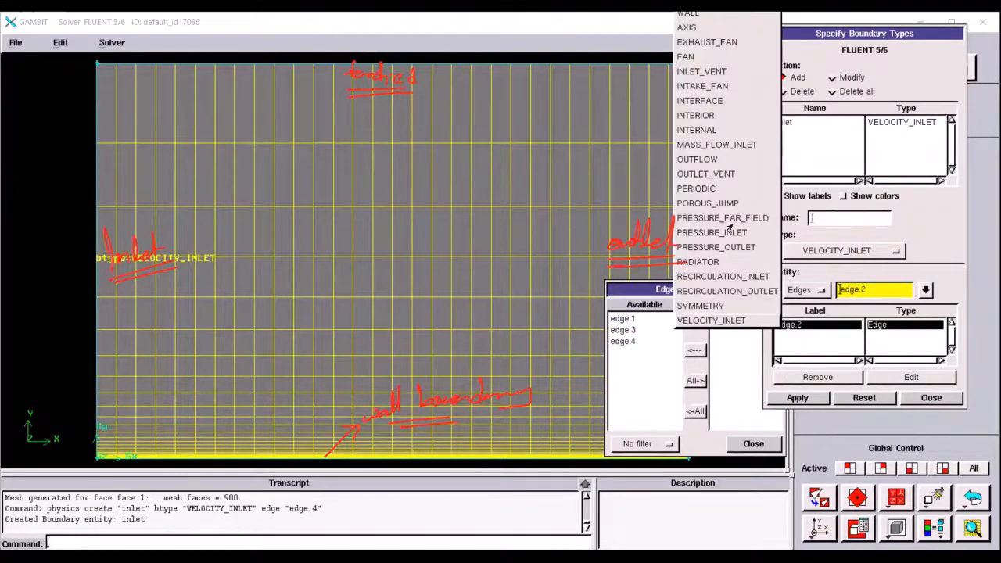
left_click(714, 249)
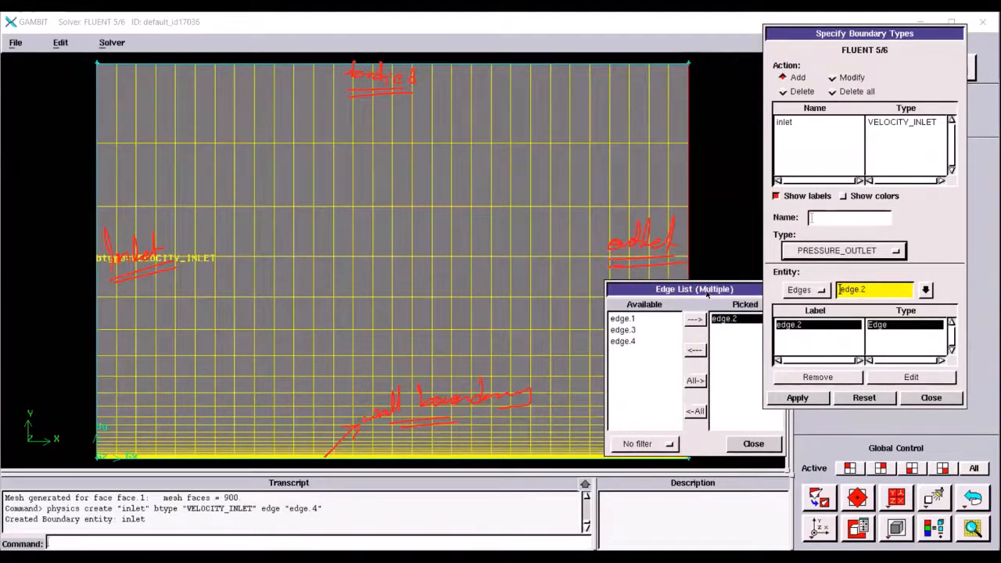
left_click_drag(704, 289, 711, 171)
left_click(757, 326)
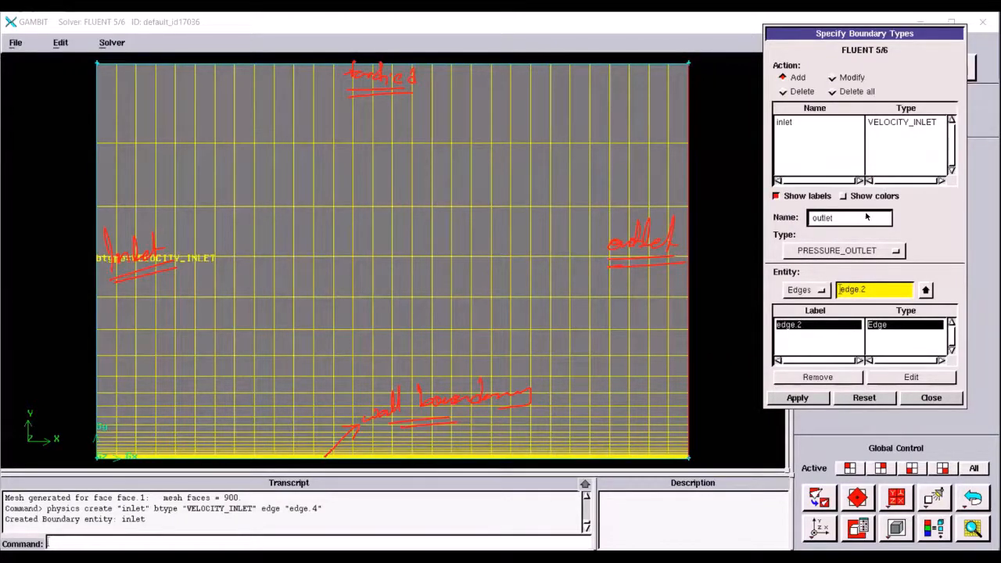
left_click(797, 397)
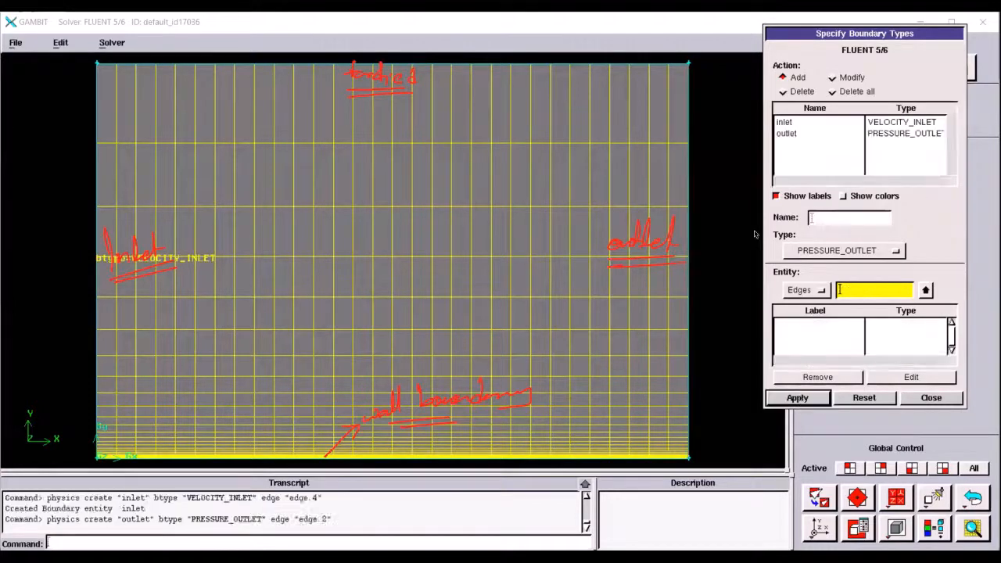
- Create a PRESSURE_FAR_FIELD boundary named farfiled on edge.3
left_click(859, 251)
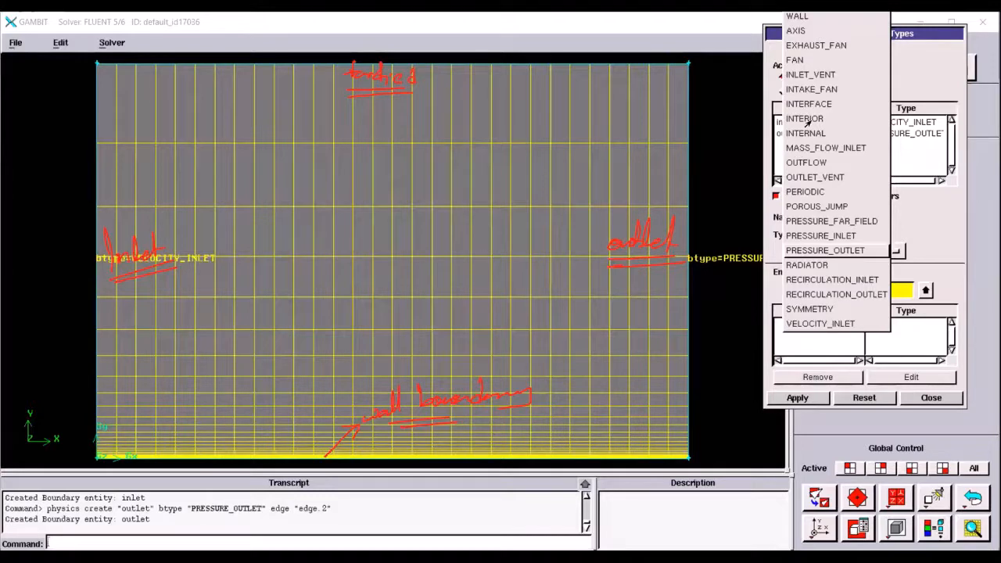
left_click(825, 222)
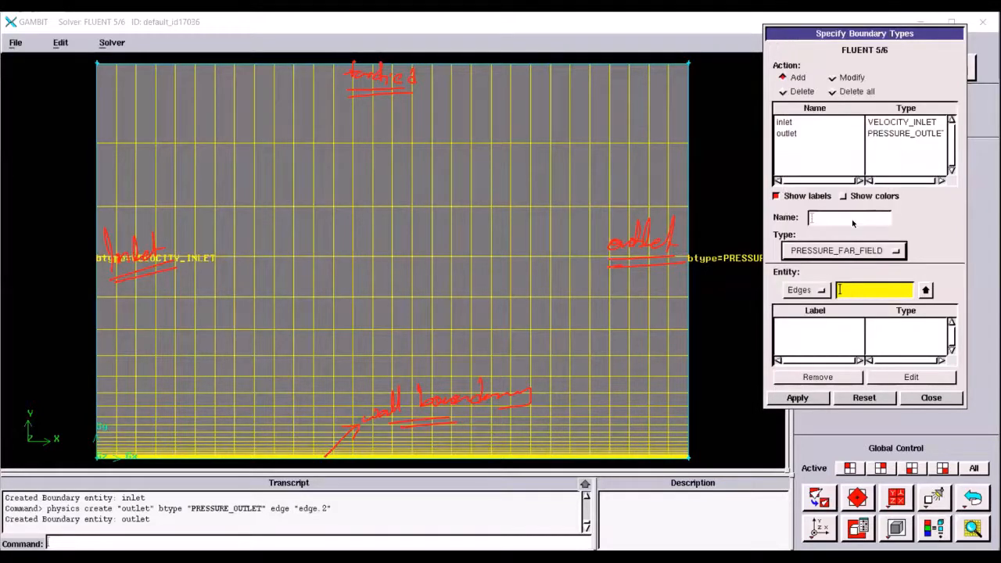
left_click(925, 291)
left_click(771, 164)
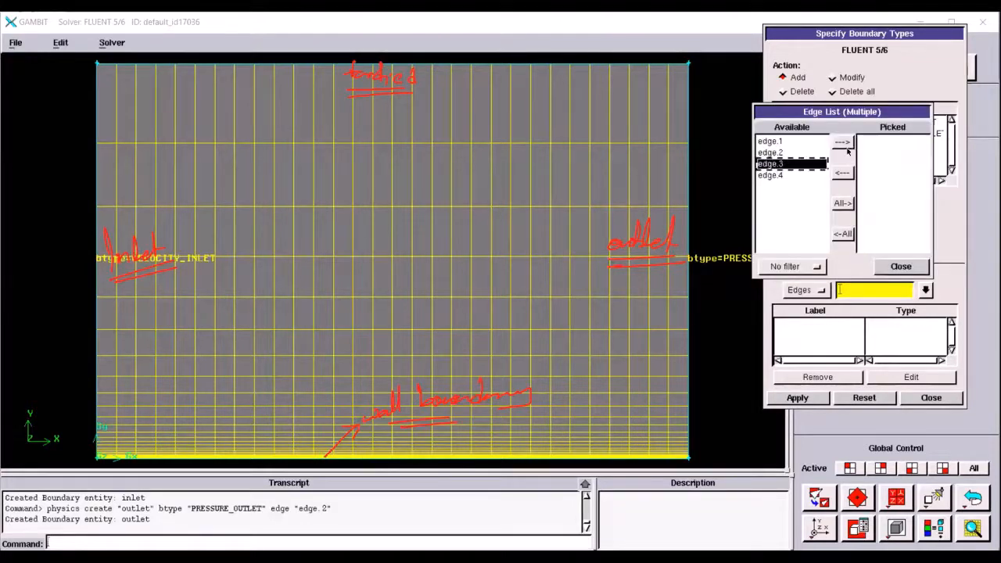
left_click(839, 143)
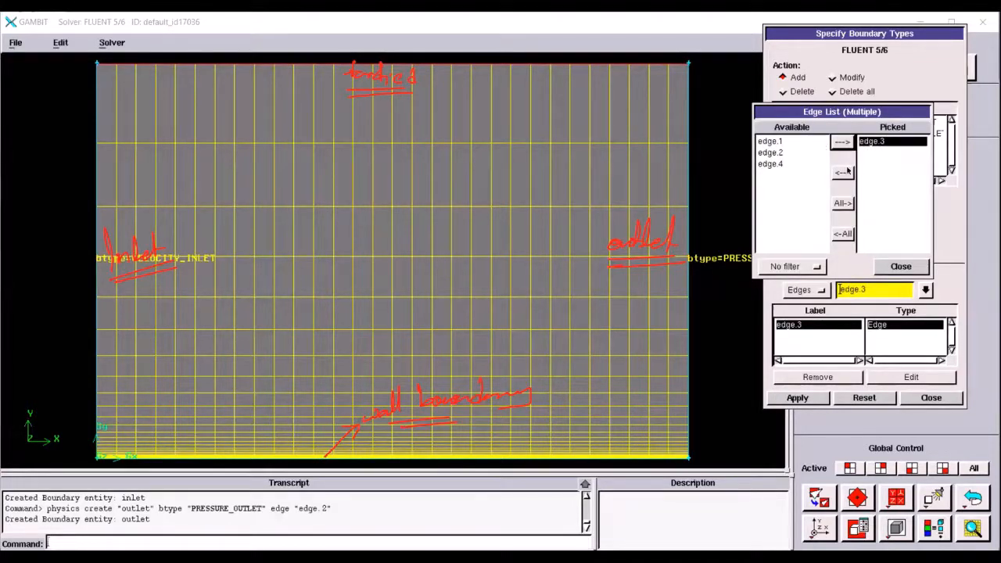
left_click(901, 266)
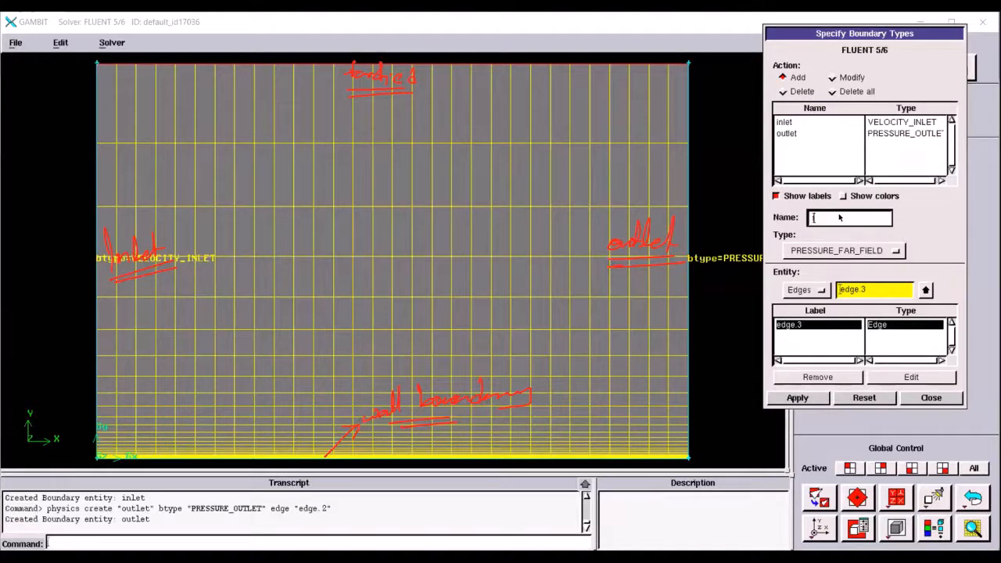
type("farfiled")
left_click(798, 398)
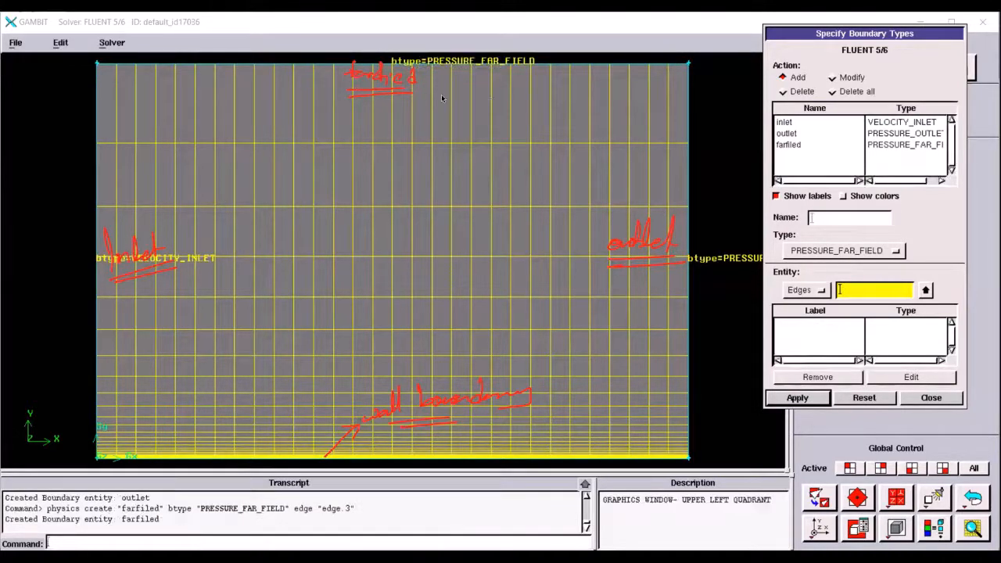
- Create a WALL boundary named wall on edge.1 and close the boundary type specification form
left_click(859, 252)
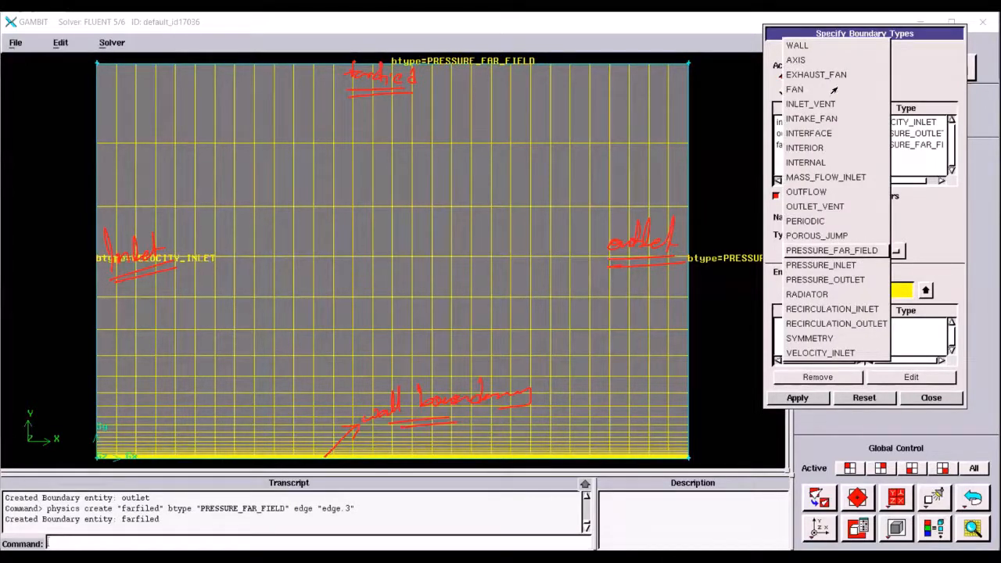
left_click(829, 46)
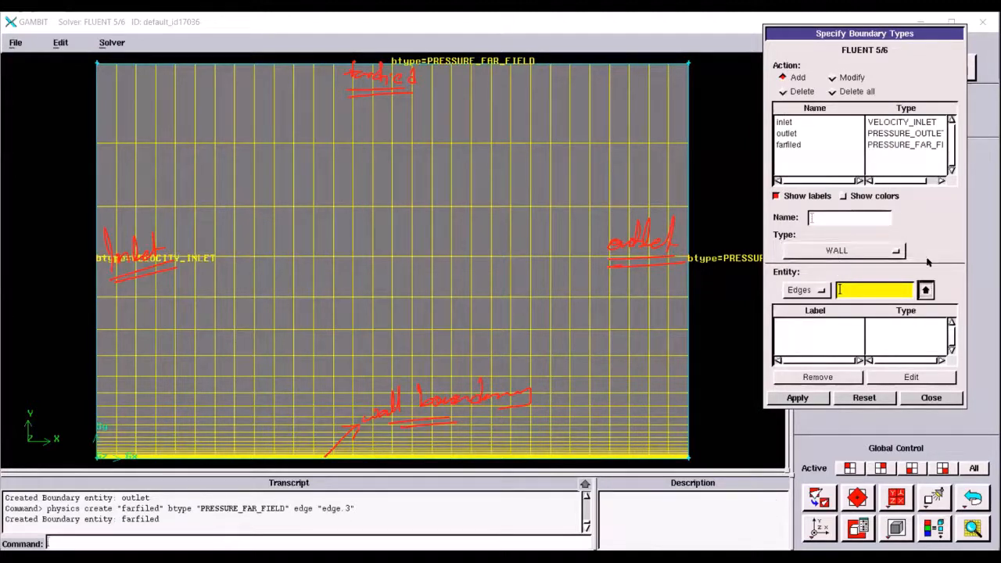
left_click(925, 290)
left_click(771, 175)
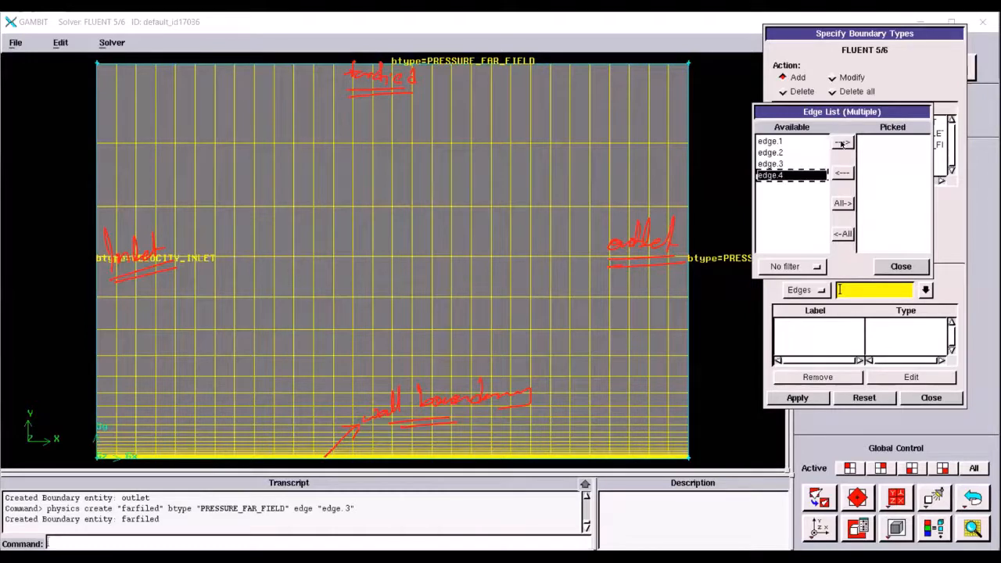
left_click(841, 142)
left_click(842, 172)
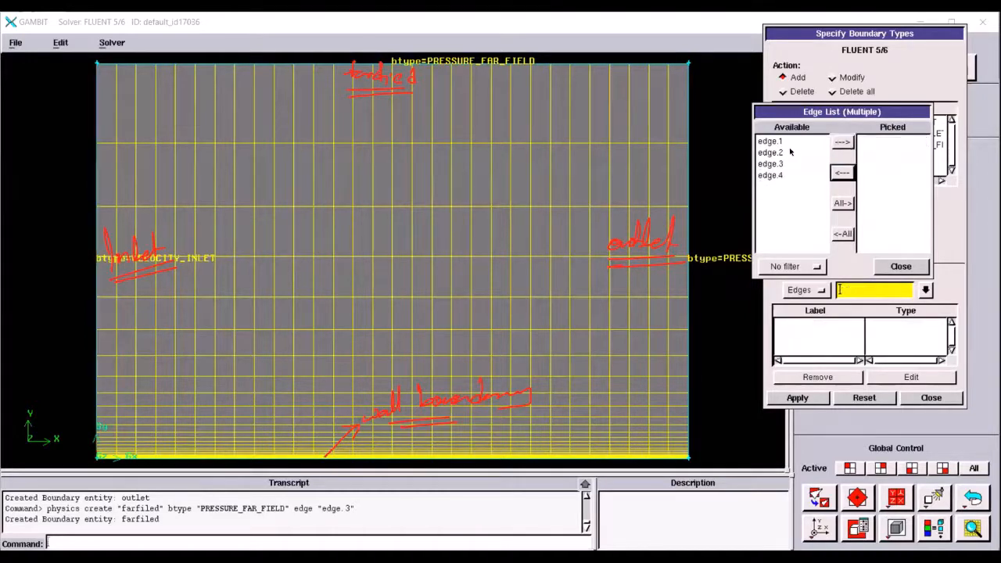
left_click(771, 142)
left_click(833, 145)
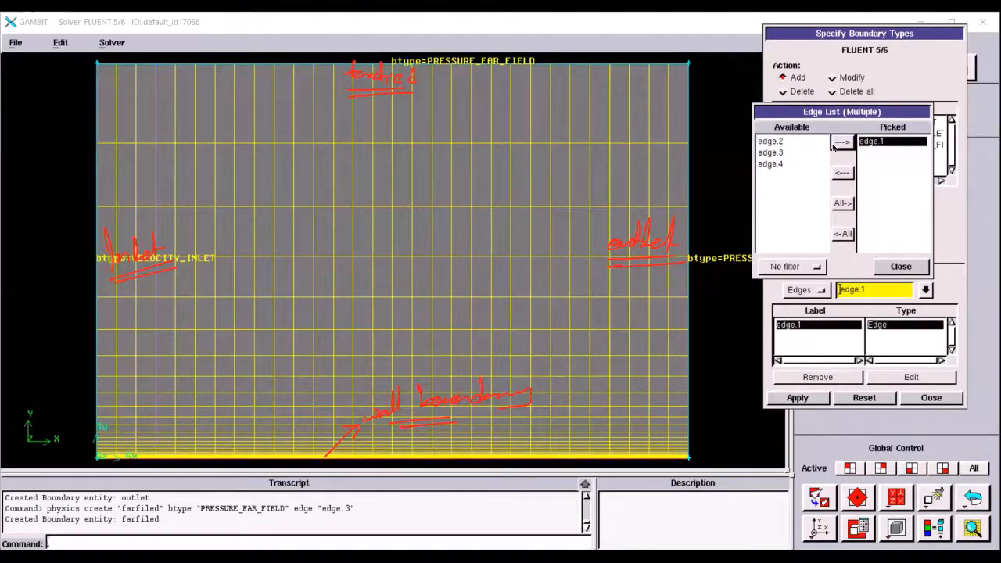
left_click(904, 271)
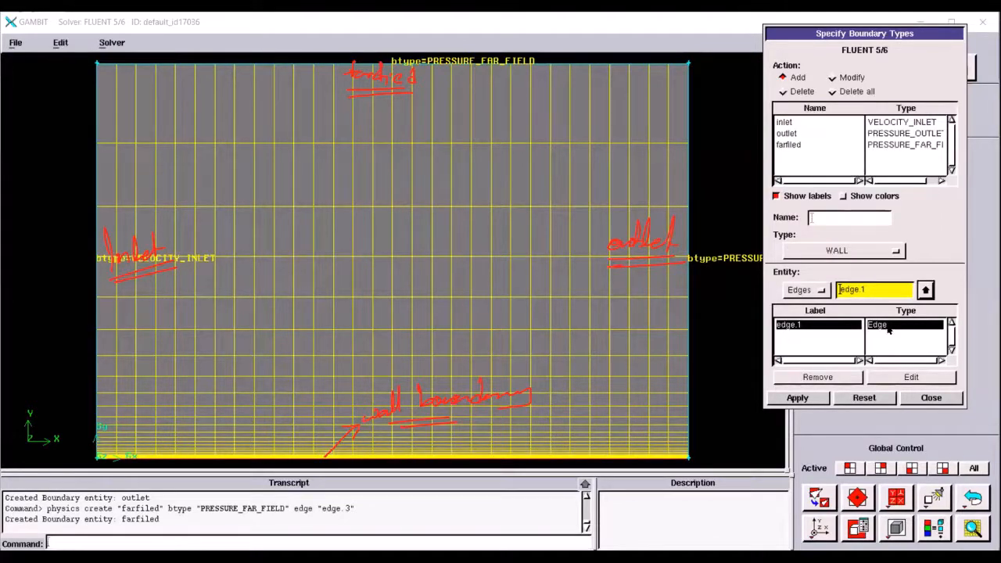
left_click(847, 220)
type("w")
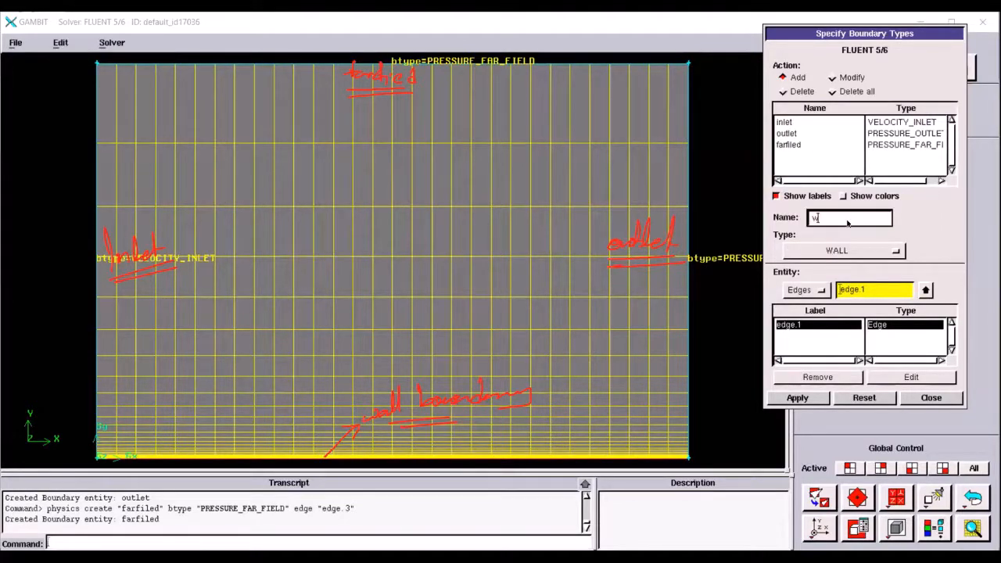
type("all")
left_click(791, 399)
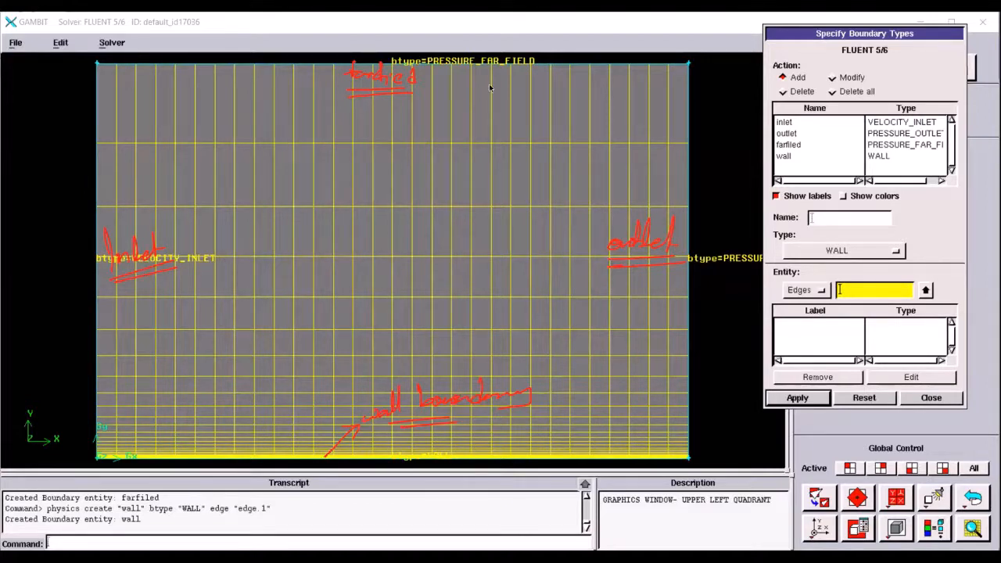
left_click(931, 398)
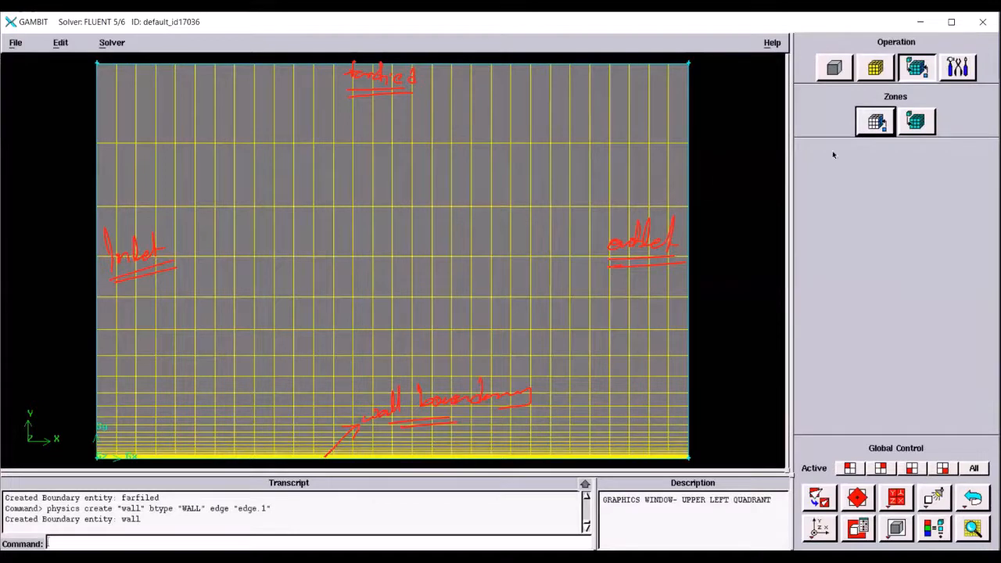
- Reopen the boundary type specification form to examine the boundary labels on the four edges and the mesh spacing near the wall
left_click(878, 125)
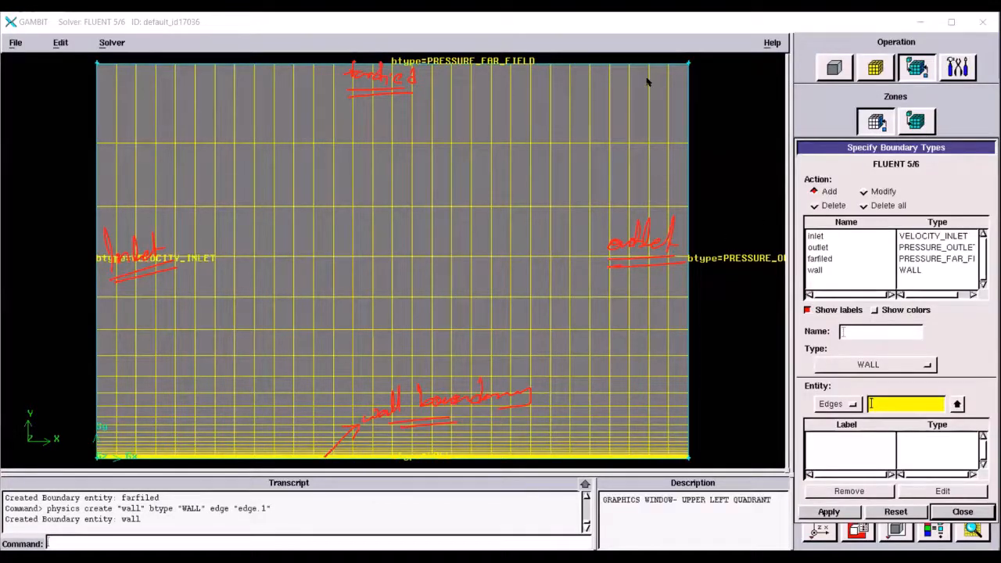
left_click(558, 76)
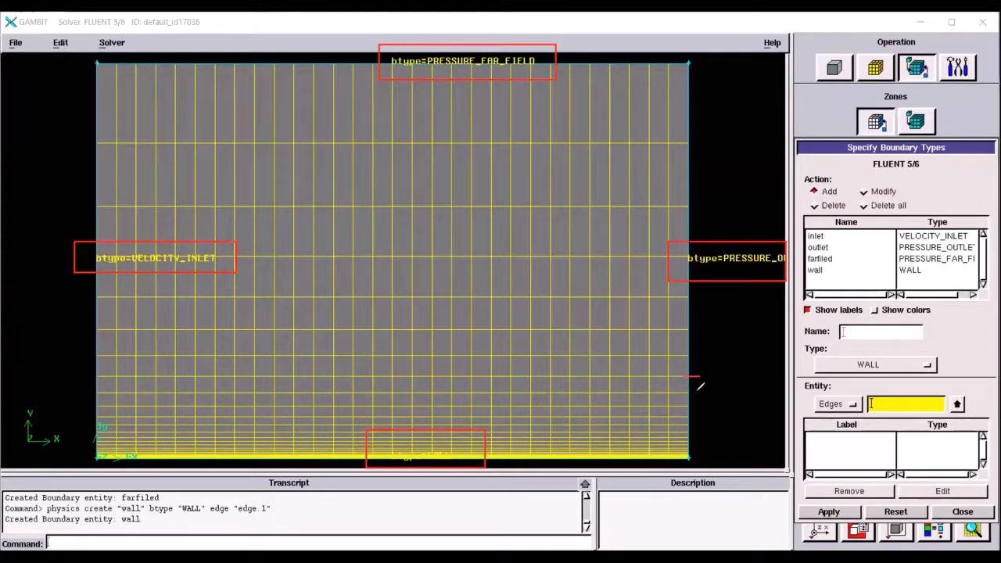
mouse_move(711, 384)
left_mouse_down()
mouse_move(720, 384)
mouse_move(709, 394)
left_mouse_up()
mouse_move(669, 457)
left_mouse_down()
mouse_move(668, 468)
mouse_move(701, 469)
mouse_move(702, 452)
mouse_move(700, 468)
left_mouse_up()
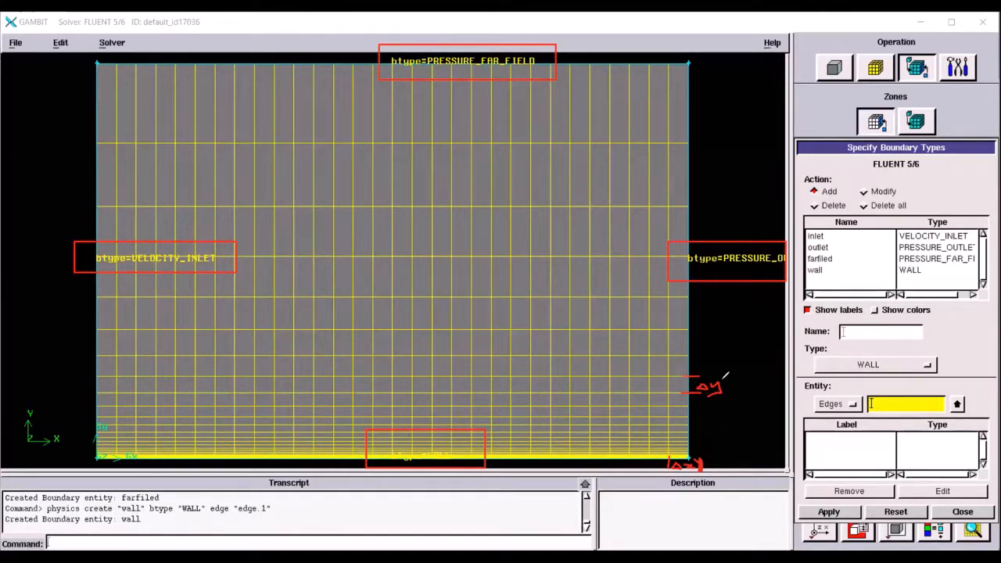
mouse_move(704, 361)
left_mouse_down()
mouse_move(729, 397)
mouse_move(713, 368)
left_mouse_up()
mouse_move(320, 458)
left_mouse_down()
mouse_move(383, 429)
mouse_move(557, 405)
left_mouse_up()
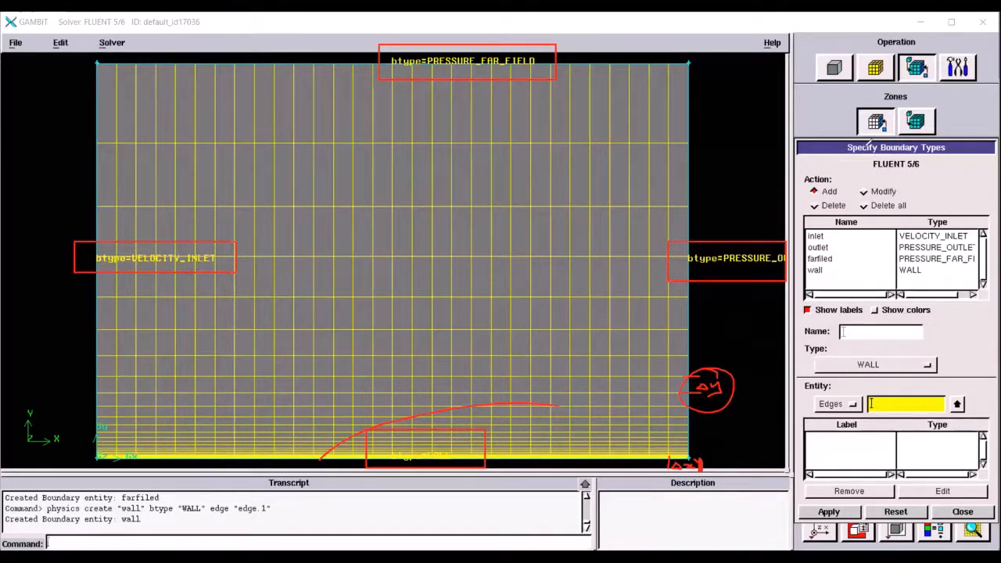
left_click_drag(833, 108, 860, 142)
key("Escape")
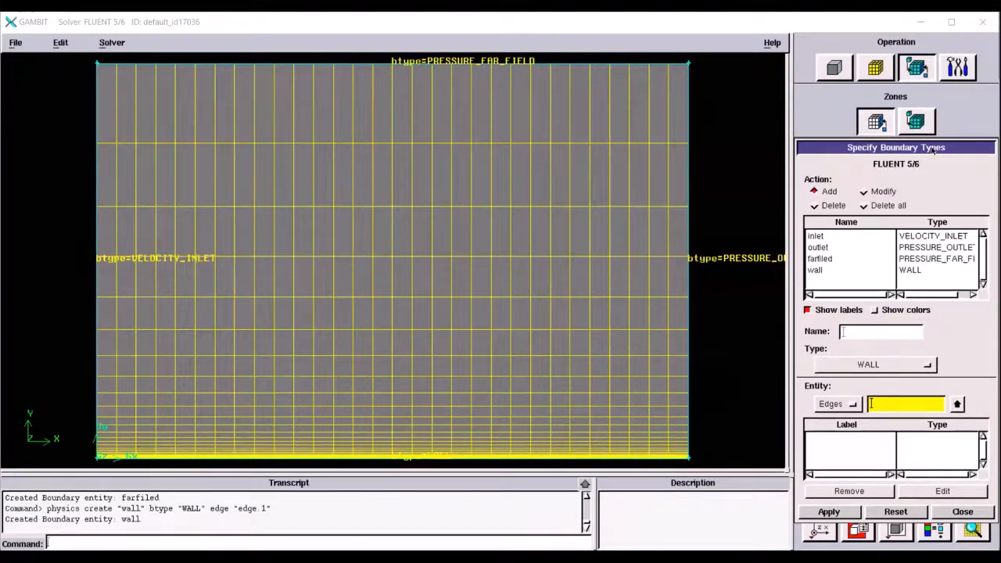
left_click_drag(933, 149, 855, 93)
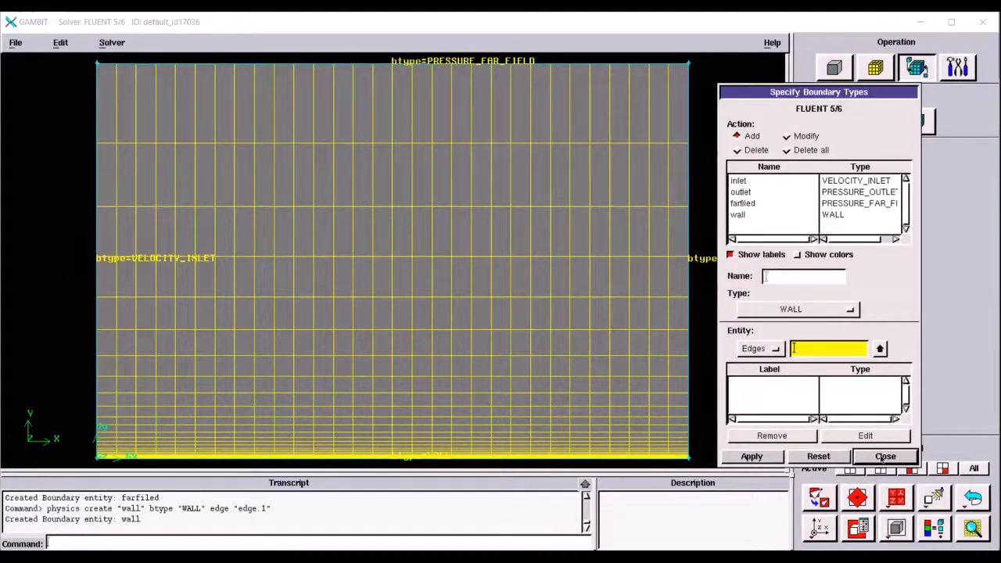
left_click(884, 460)
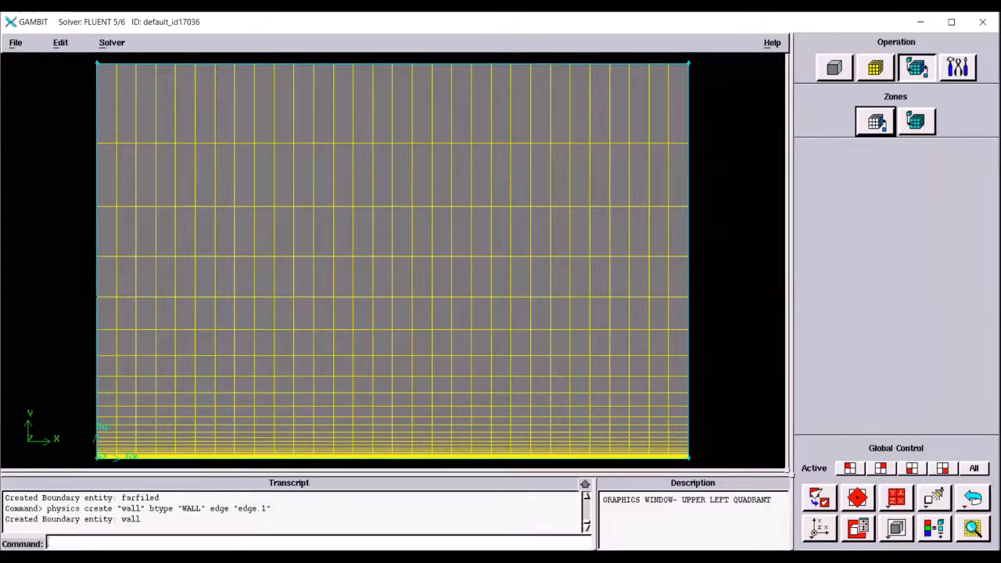
- View the boundary layer creation form with its first row, growth factor and rows settings, and close it without creating a layer
left_click(875, 68)
left_click(825, 123)
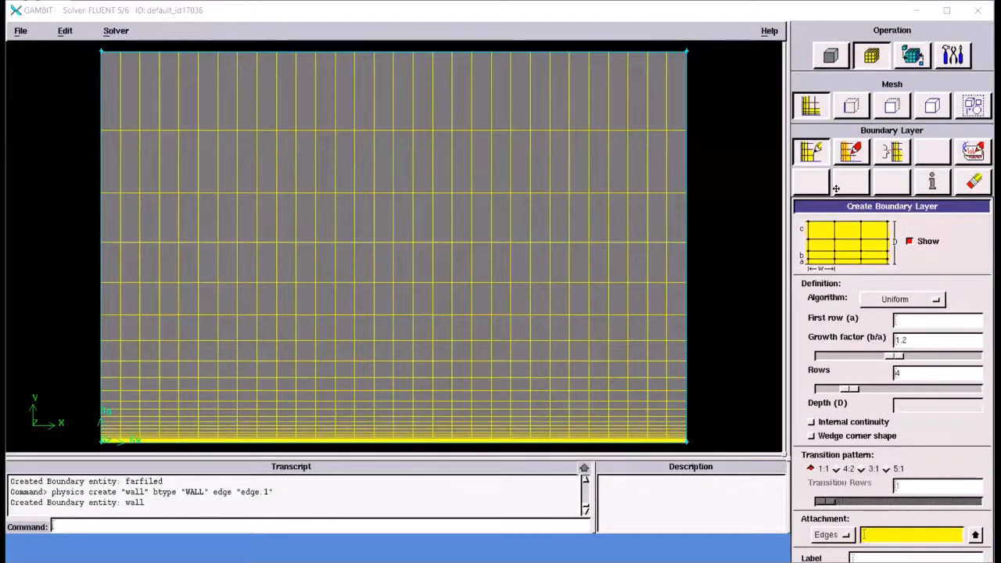
left_click_drag(757, 94, 759, 94)
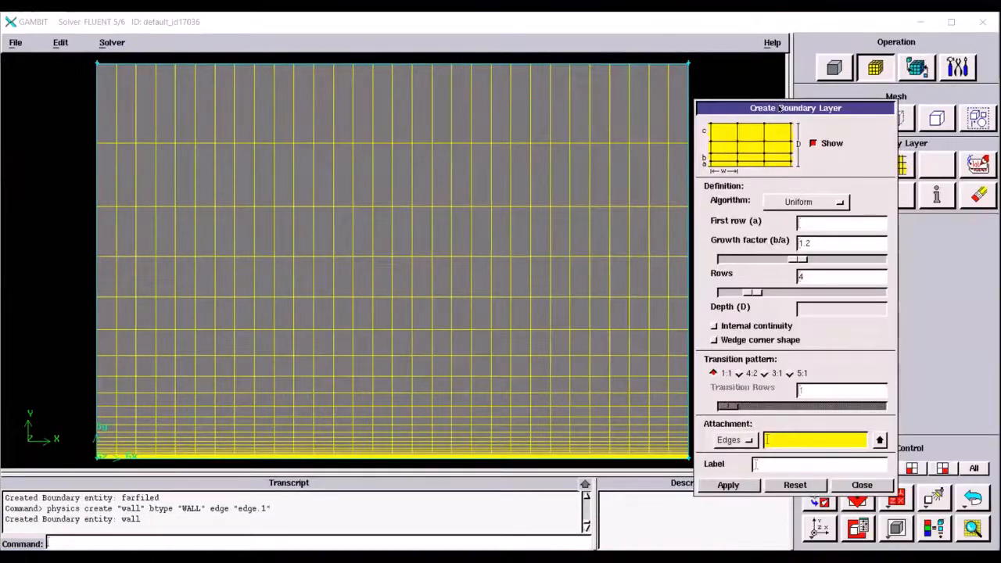
left_click_drag(885, 108, 887, 108)
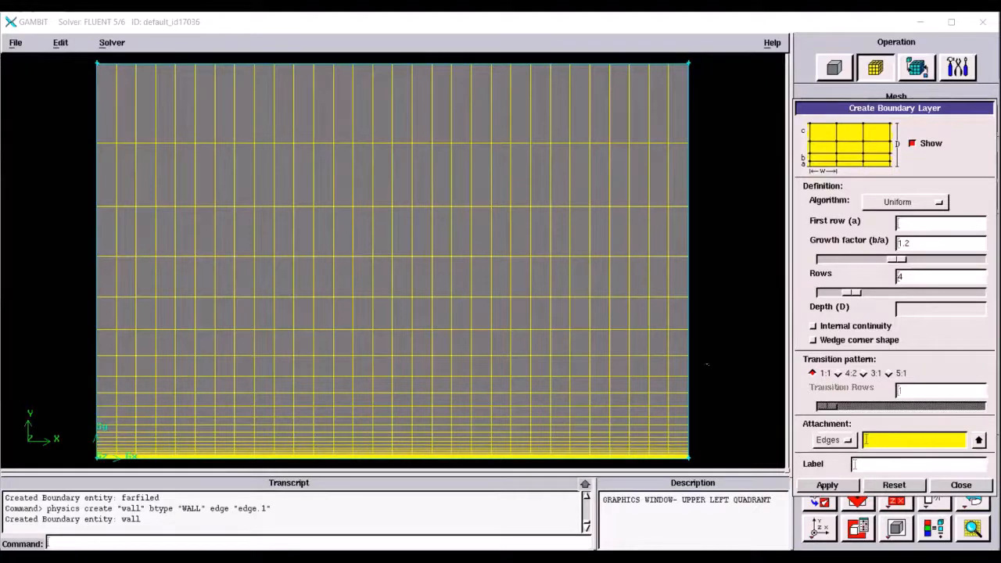
left_click(961, 485)
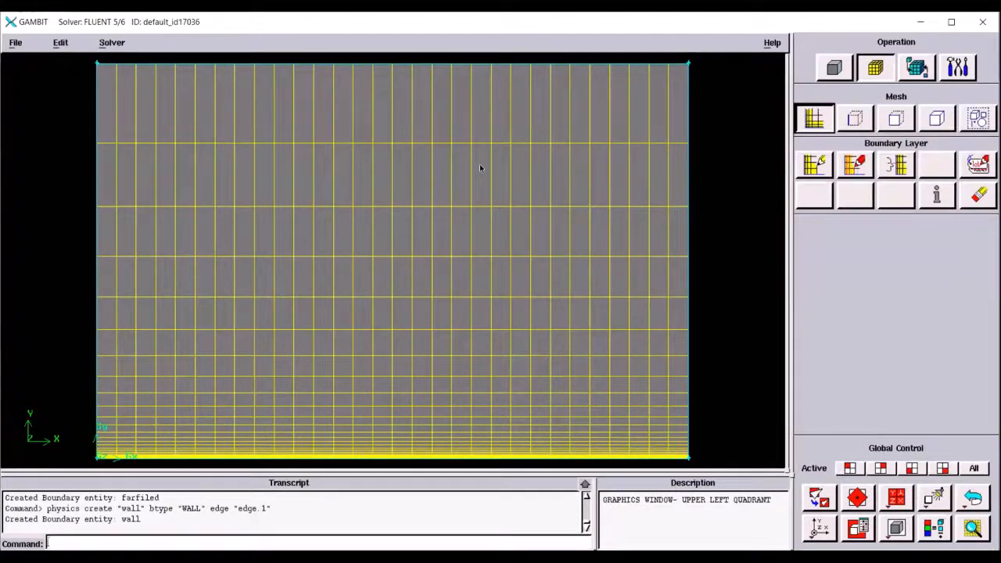
left_click(875, 68)
left_click(875, 68)
left_click(917, 68)
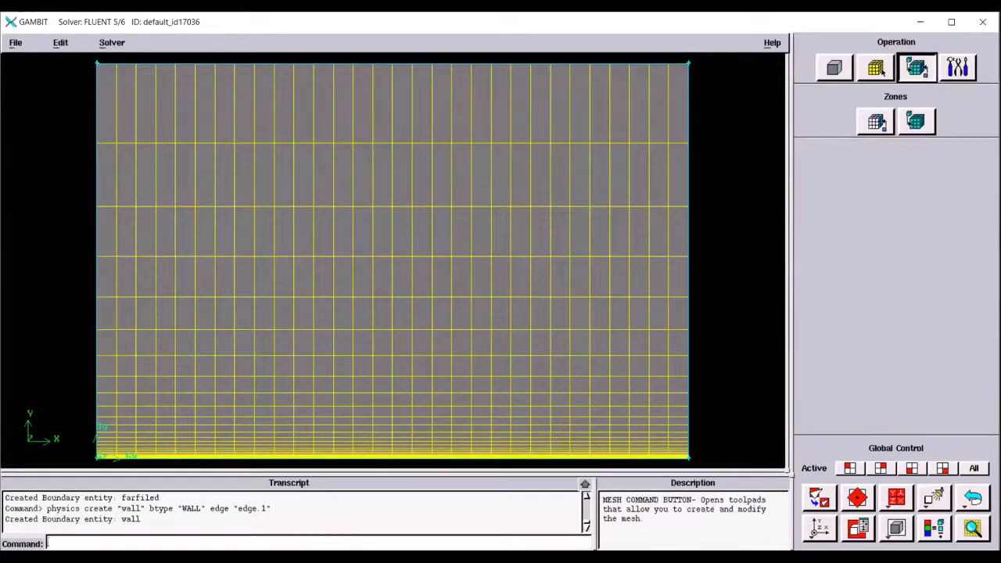
left_click(872, 68)
left_click(849, 68)
left_click(875, 68)
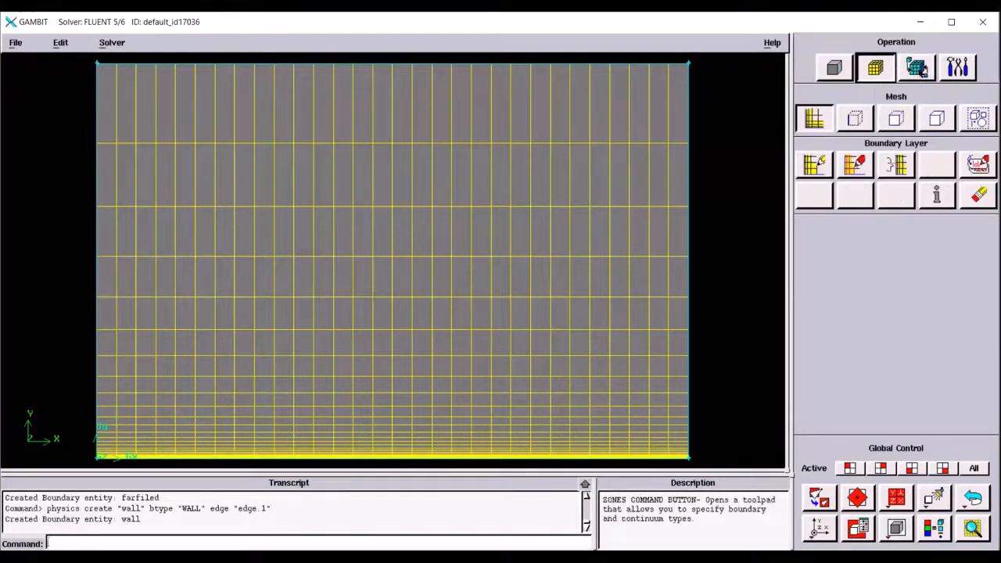
left_click(917, 68)
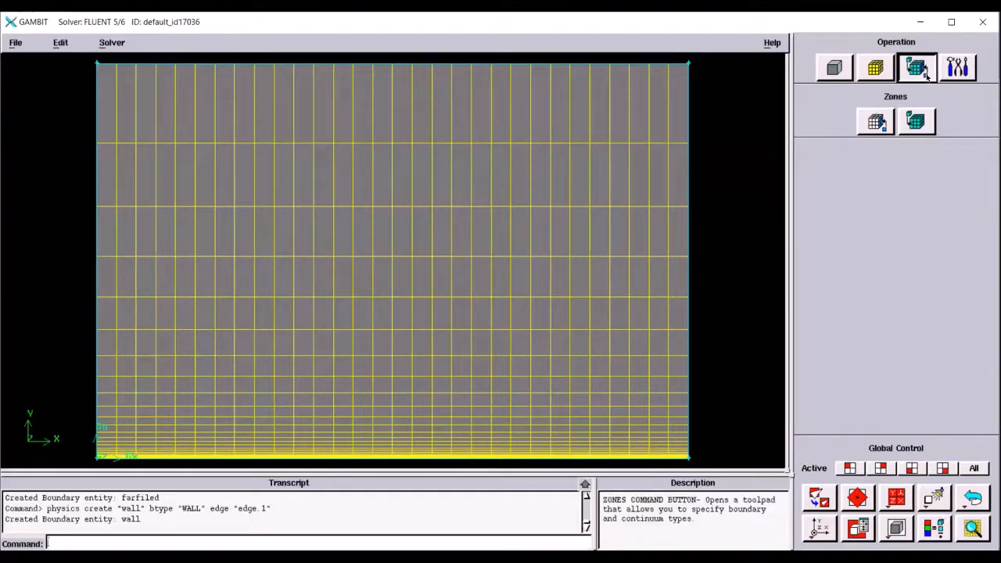
left_click(834, 68)
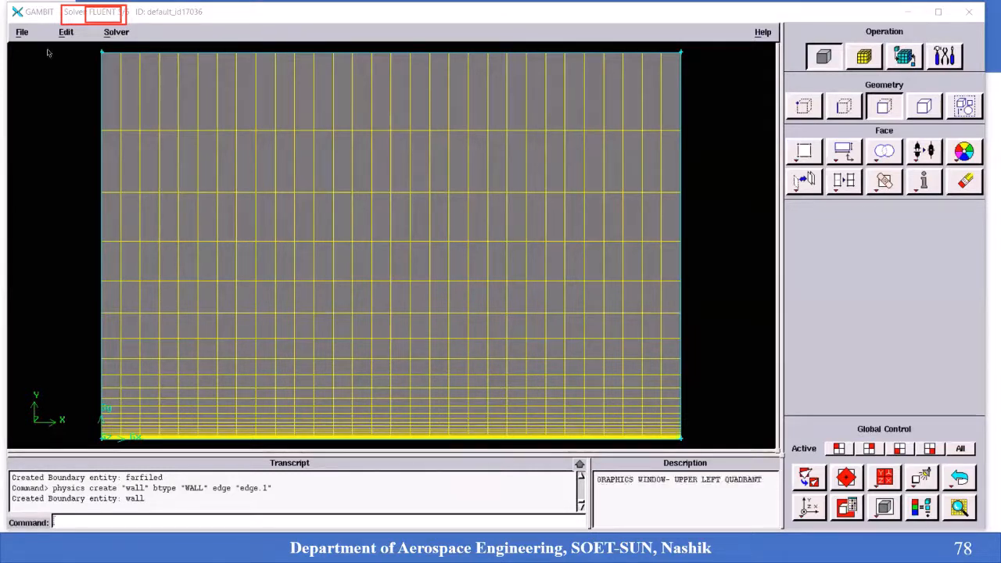
- Start a mesh file export for FLUENT 5/6 and enable the Export 2-D(X-Y) Mesh option
left_click(19, 32)
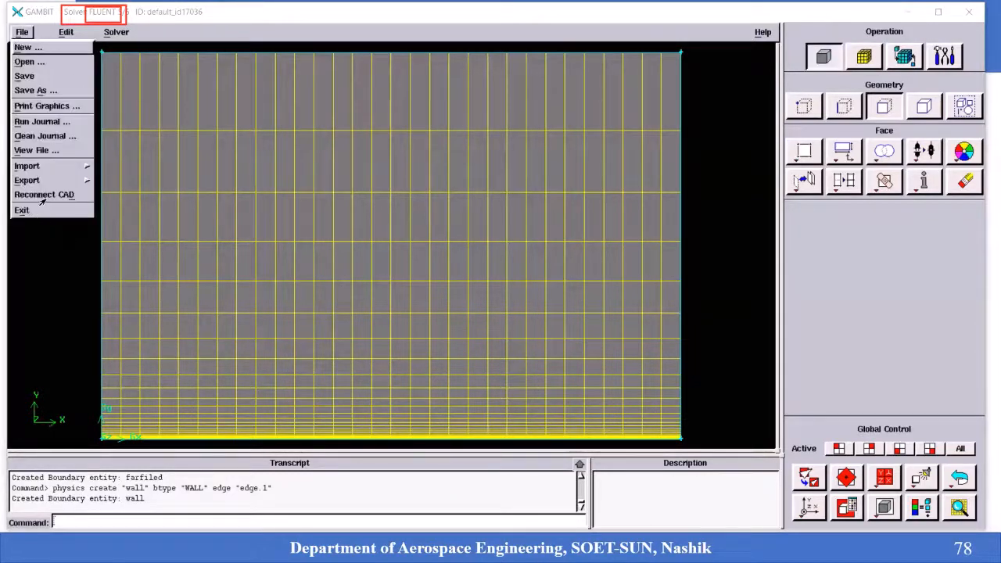
mouse_move(39, 181)
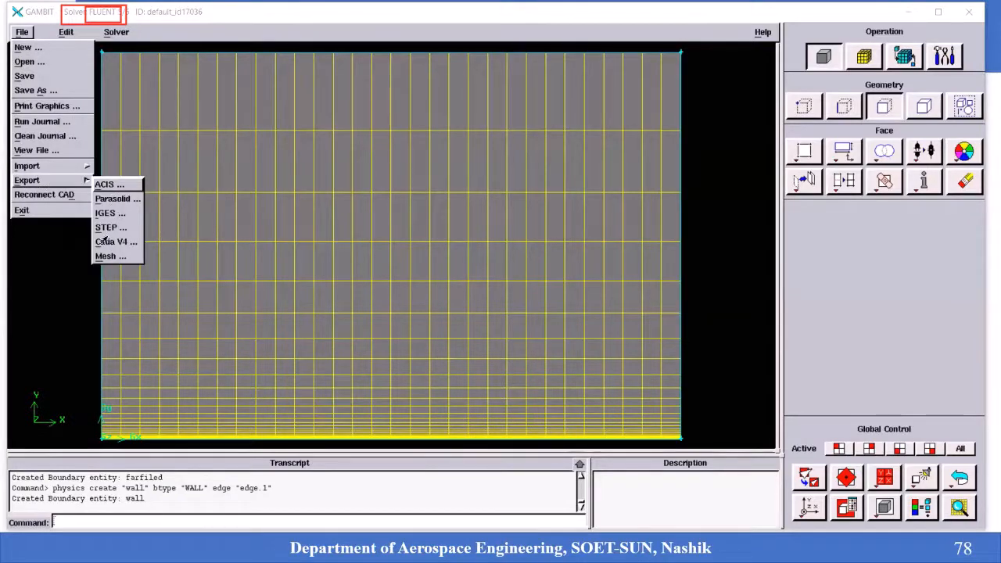
left_click(123, 260)
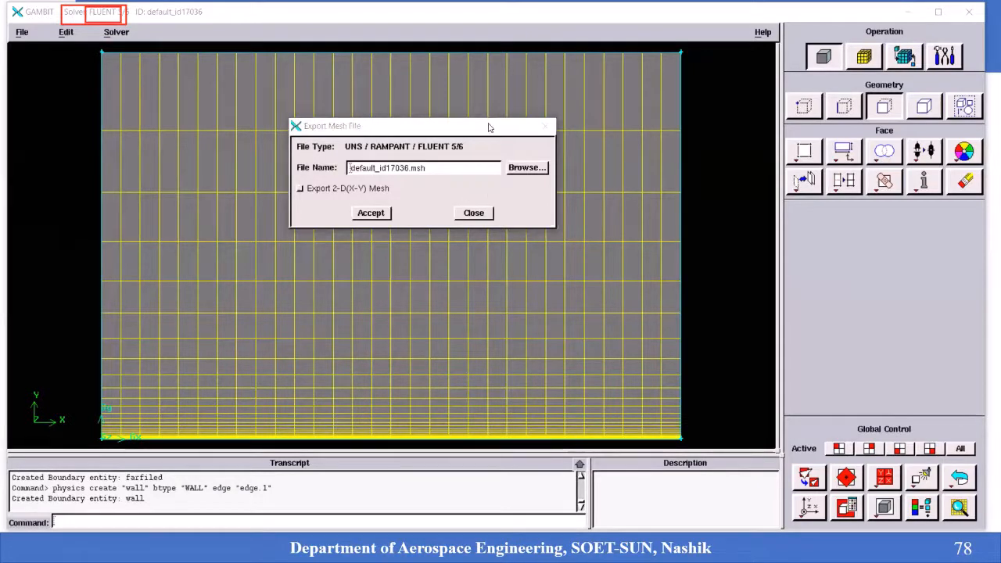
left_click_drag(488, 127, 591, 129)
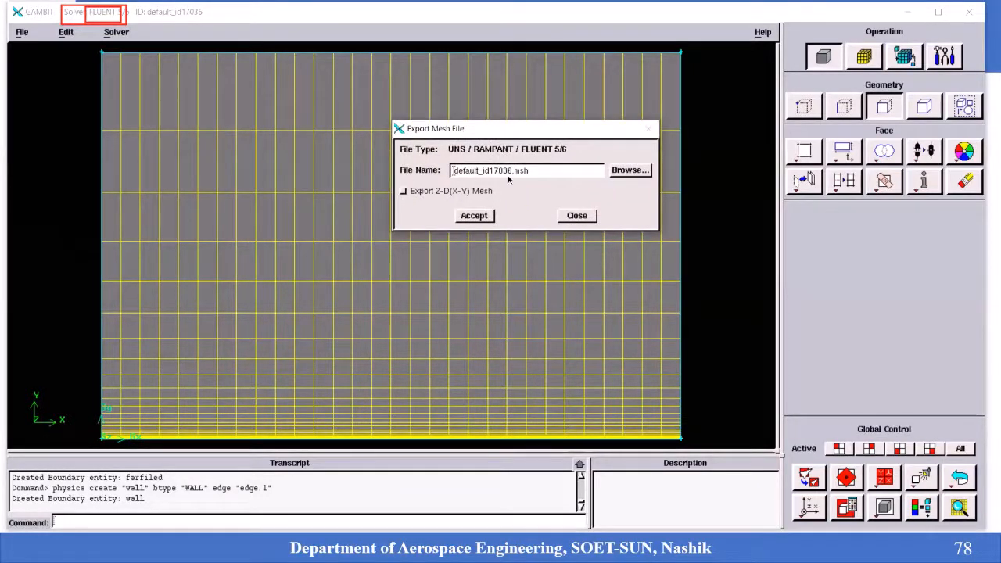
left_click(425, 195)
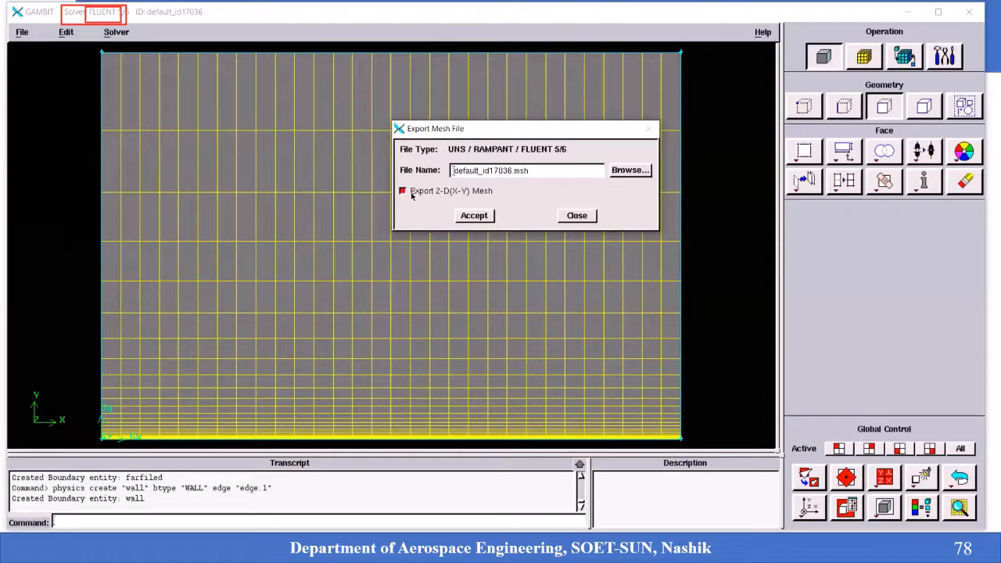
left_click(414, 195)
left_click(416, 193)
- Name the mesh file "wall boundary probelm.msh" and export it
left_click(512, 171)
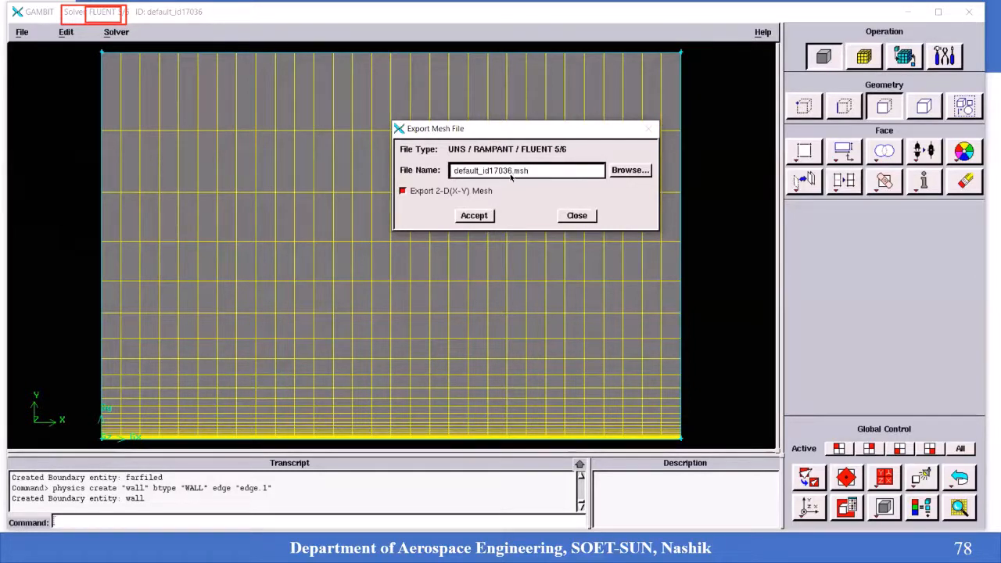
double_click(480, 170)
type("wal")
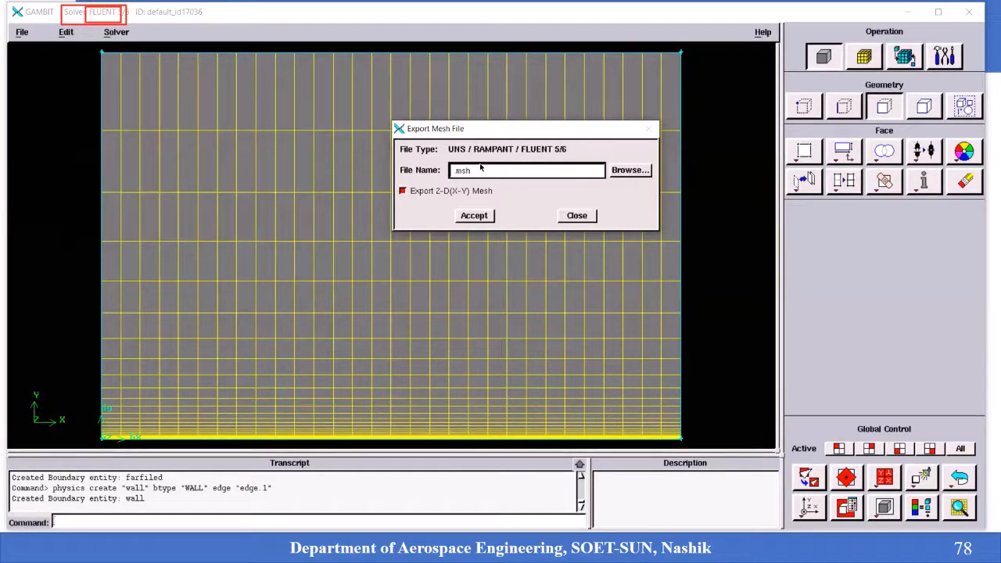
type("l")
type(" boundary")
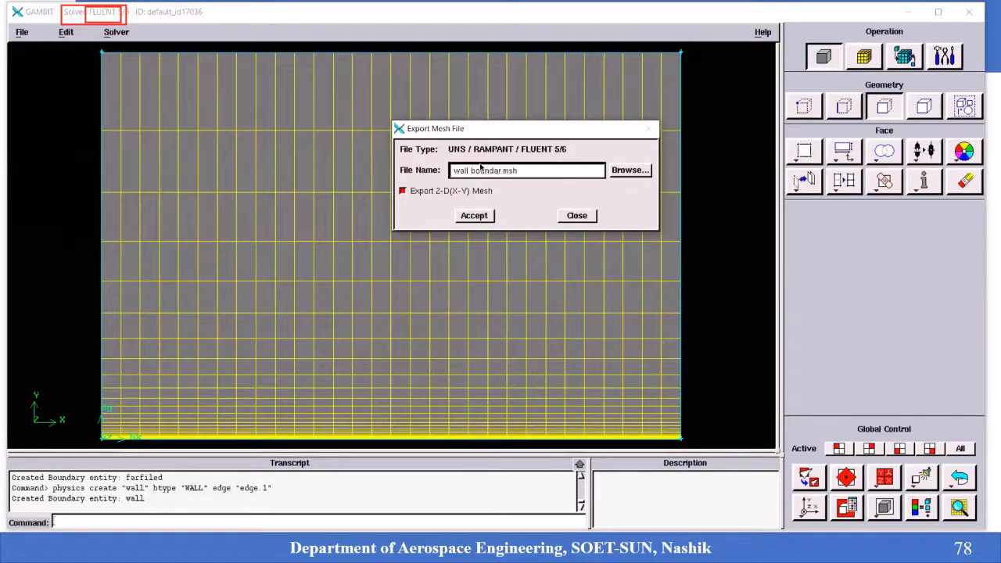
type(" probelm")
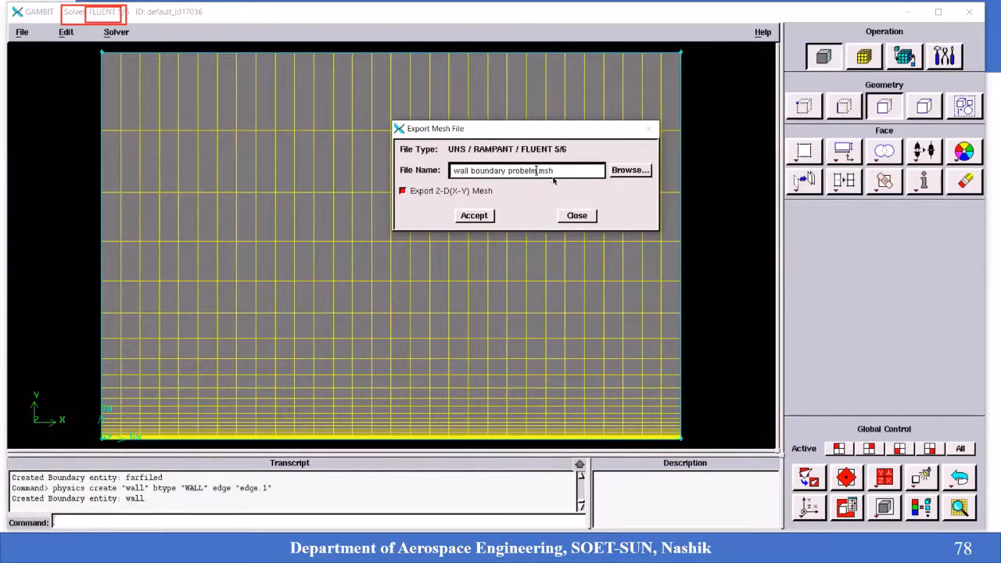
left_click(464, 217)
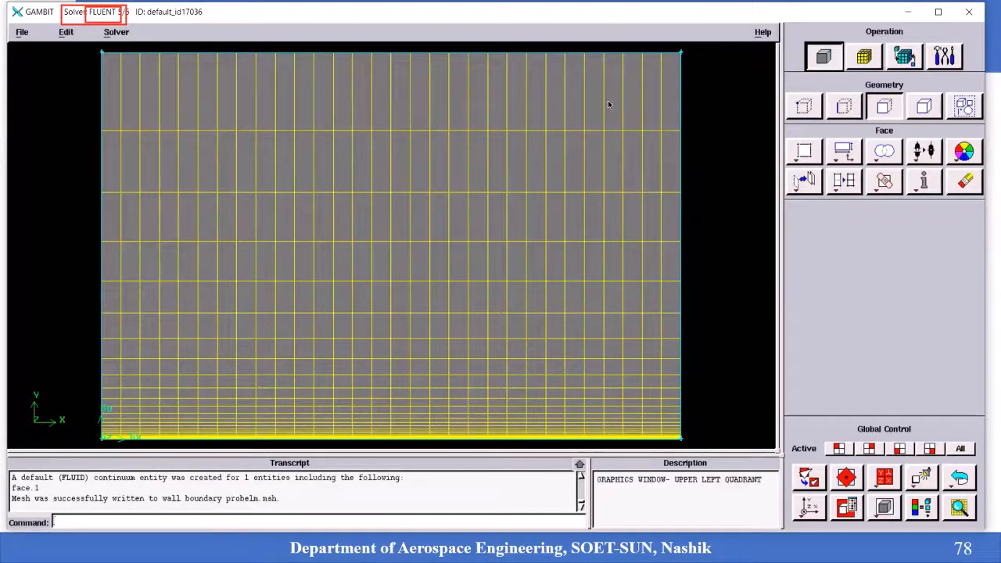
left_click(887, 109)
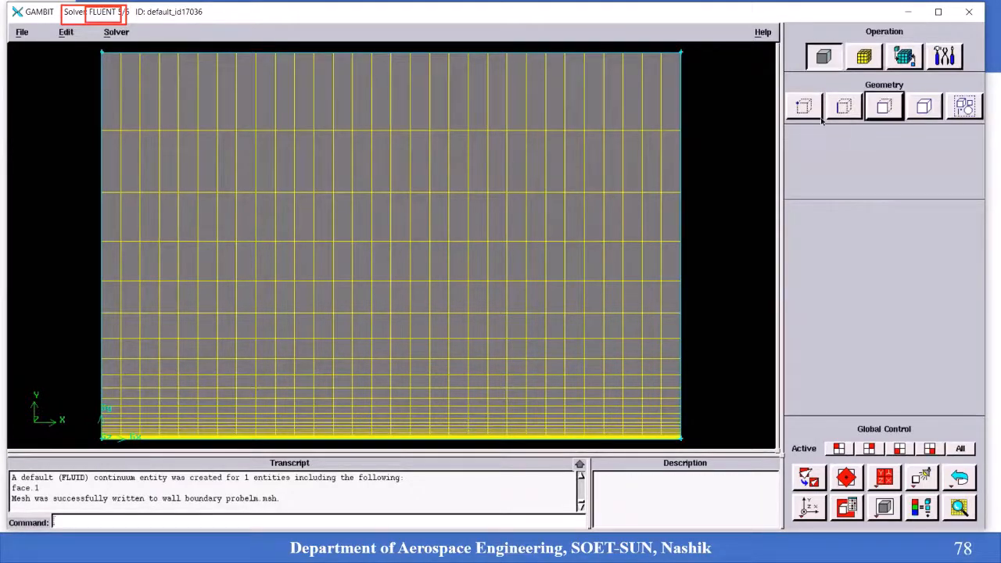
left_click(825, 58)
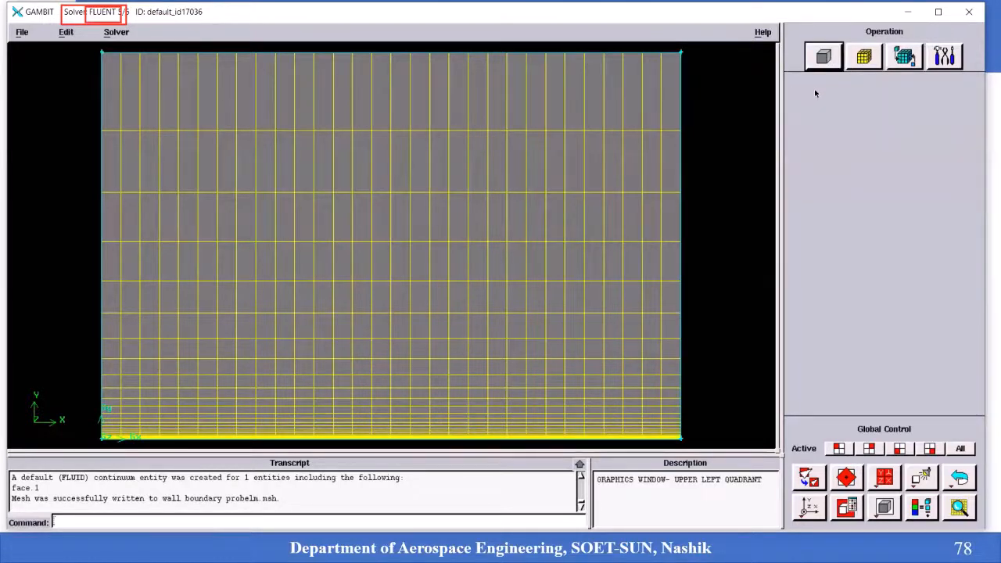